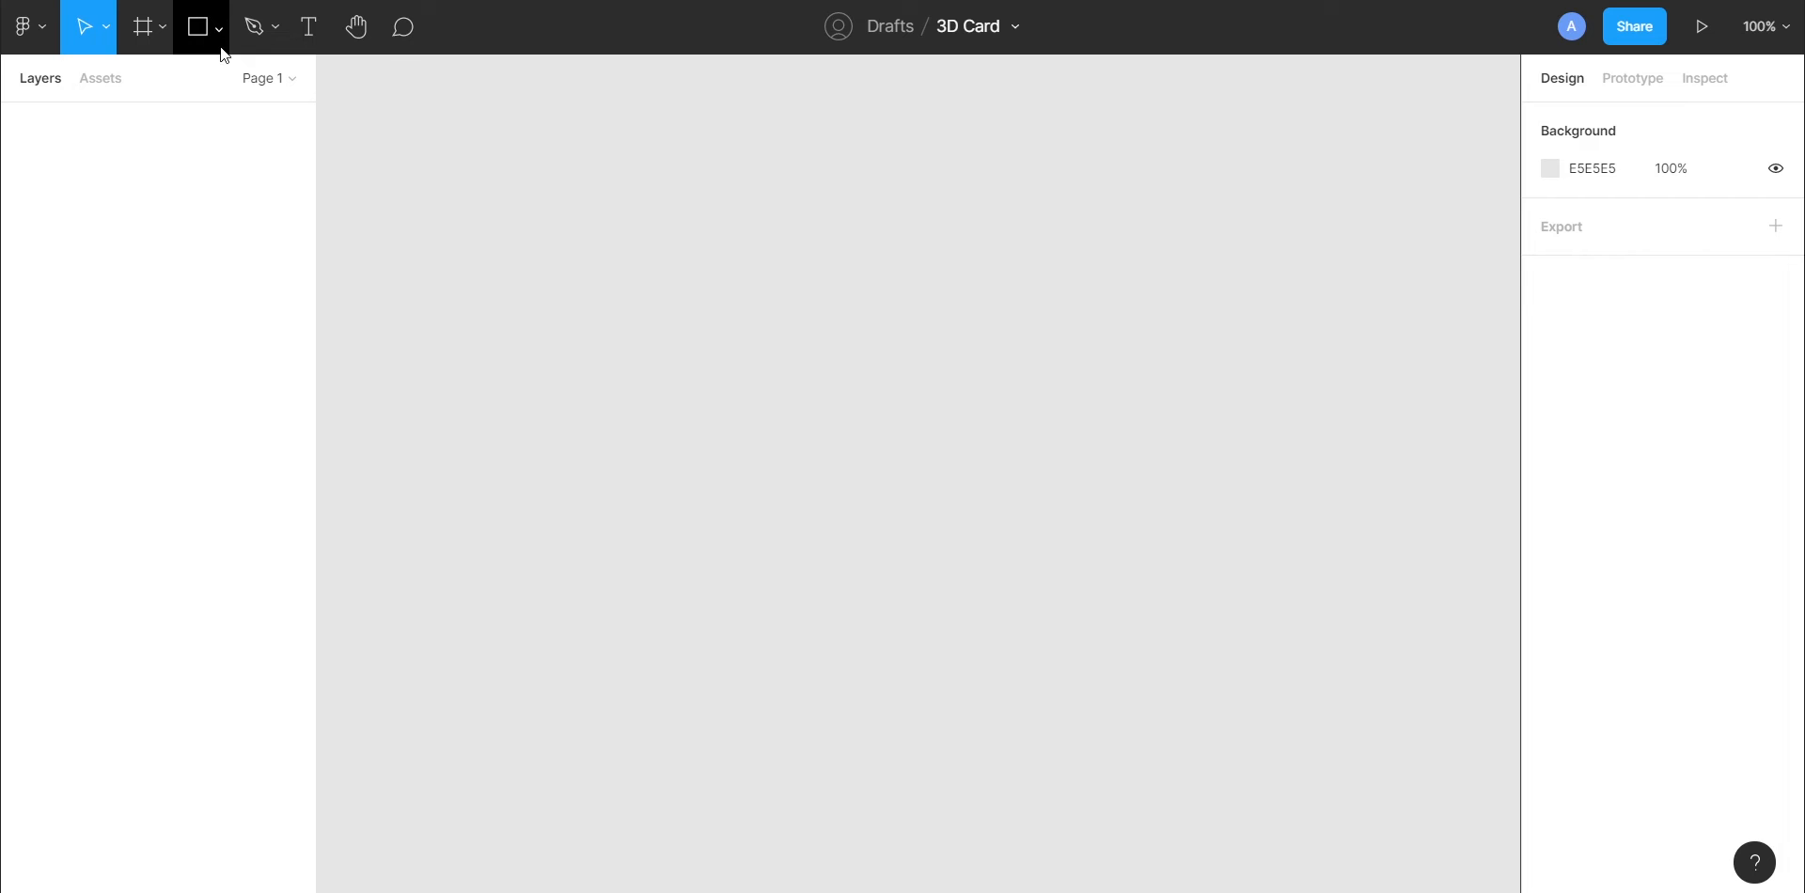
- Draw a rectangle about 473 × 206 on the empty canvas
{"action": "left_click", "coordinate": [220, 29]}
{"action": "left_click", "coordinate": [222, 79]}
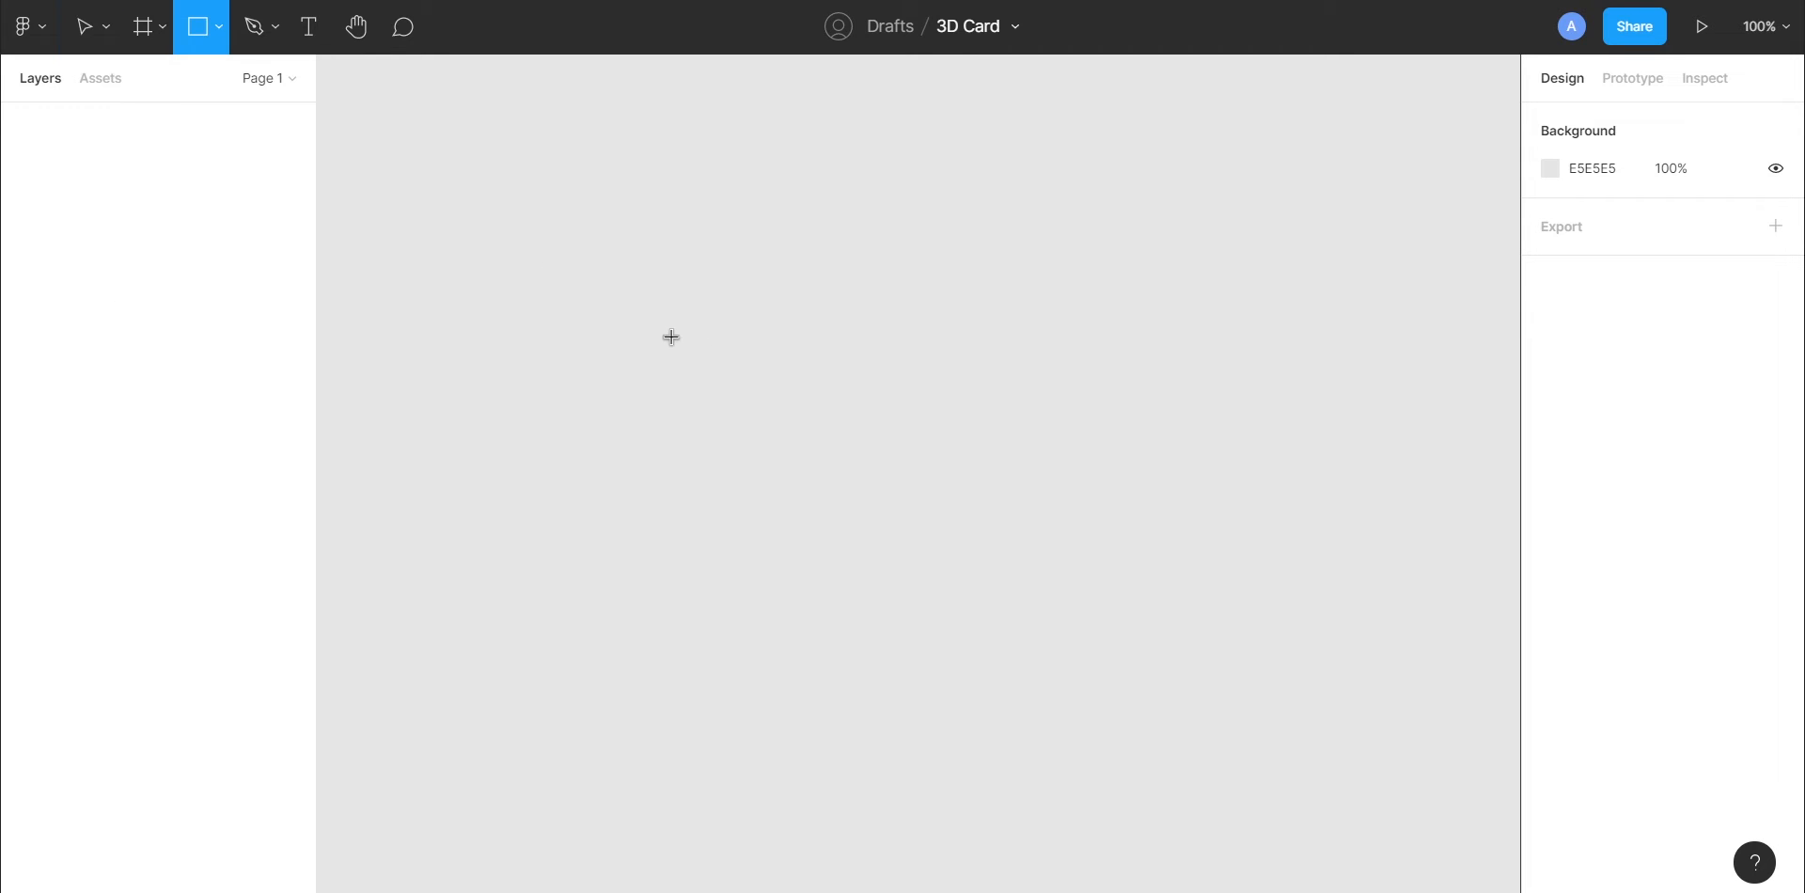
{"action": "left_click_drag", "start_coordinate": [671, 336], "coordinate": [676, 342]}
{"action": "left_click_drag", "start_coordinate": [1228, 579], "coordinate": [1228, 579]}
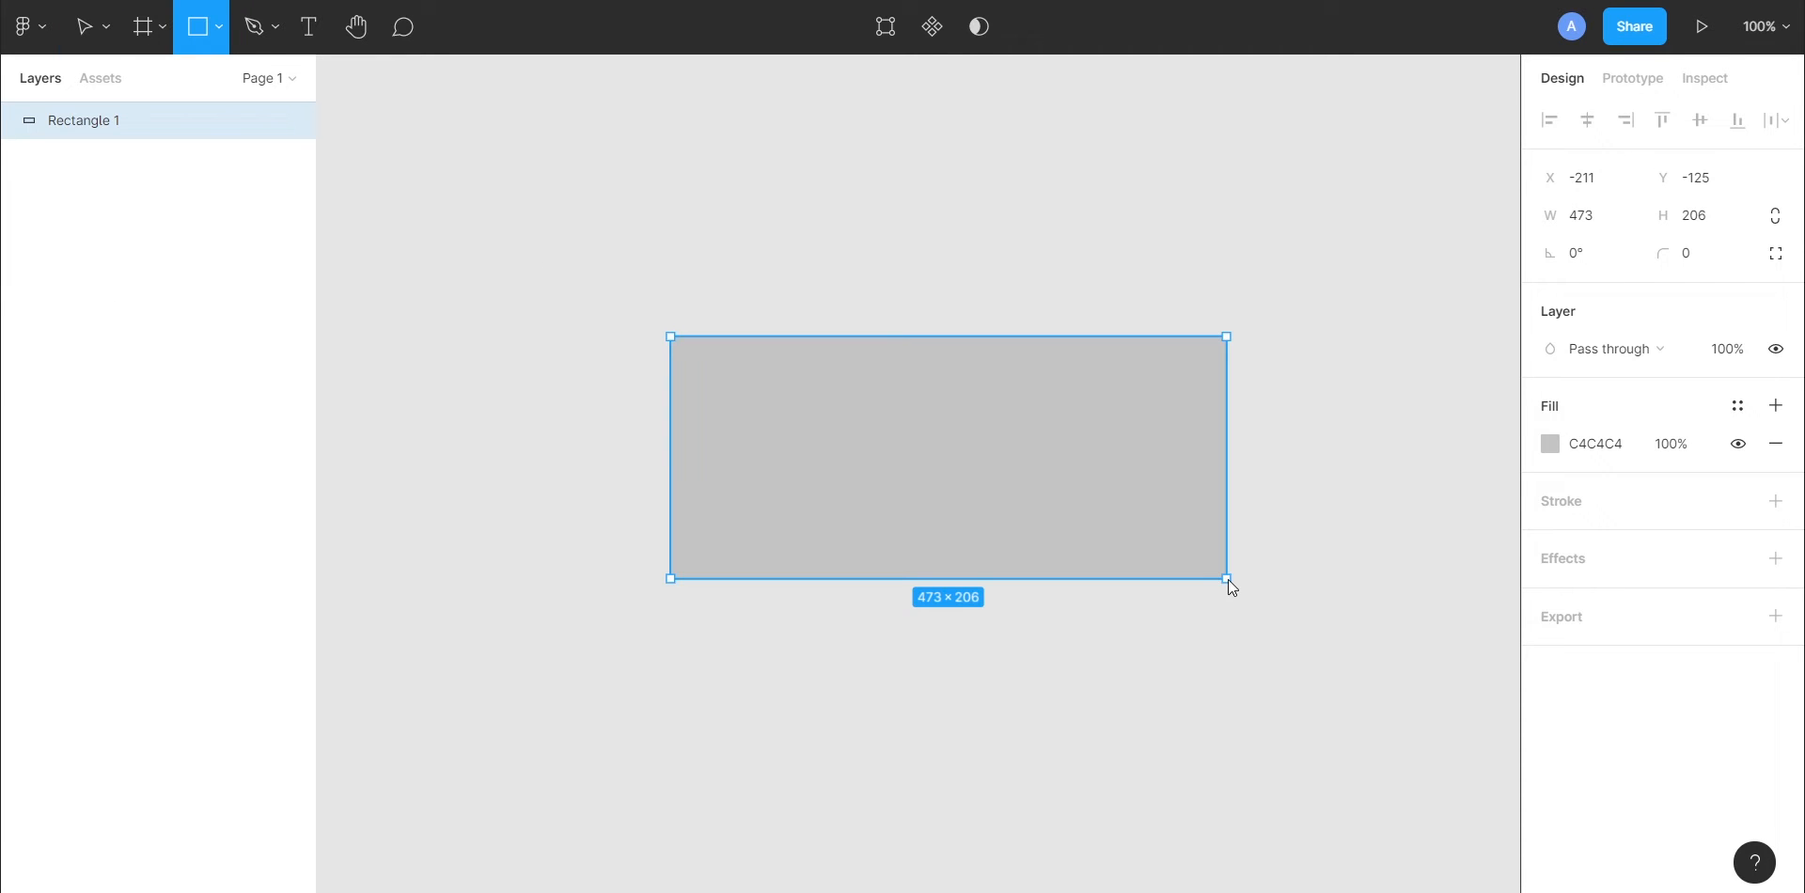
- Set the rectangle's width to 1024 and its height to 614
{"action": "left_click", "coordinate": [1604, 212]}
{"action": "type", "text": "1024"}
{"action": "key", "text": "Tab"}
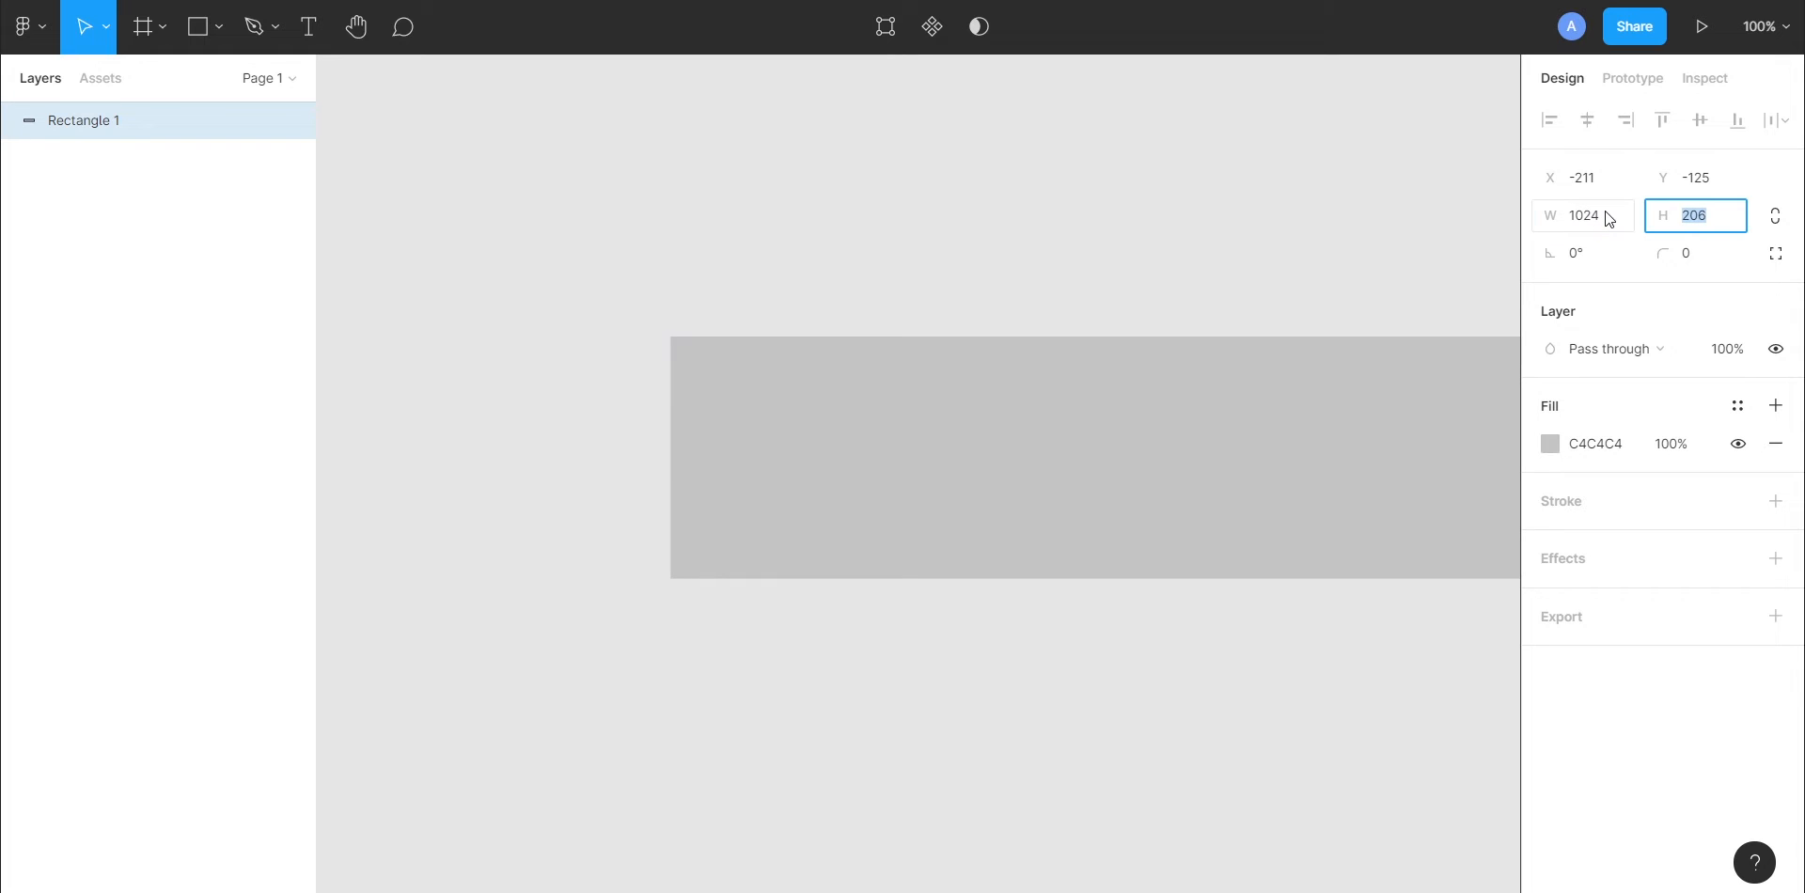
{"action": "type", "text": "614"}
{"action": "key", "text": "Return"}
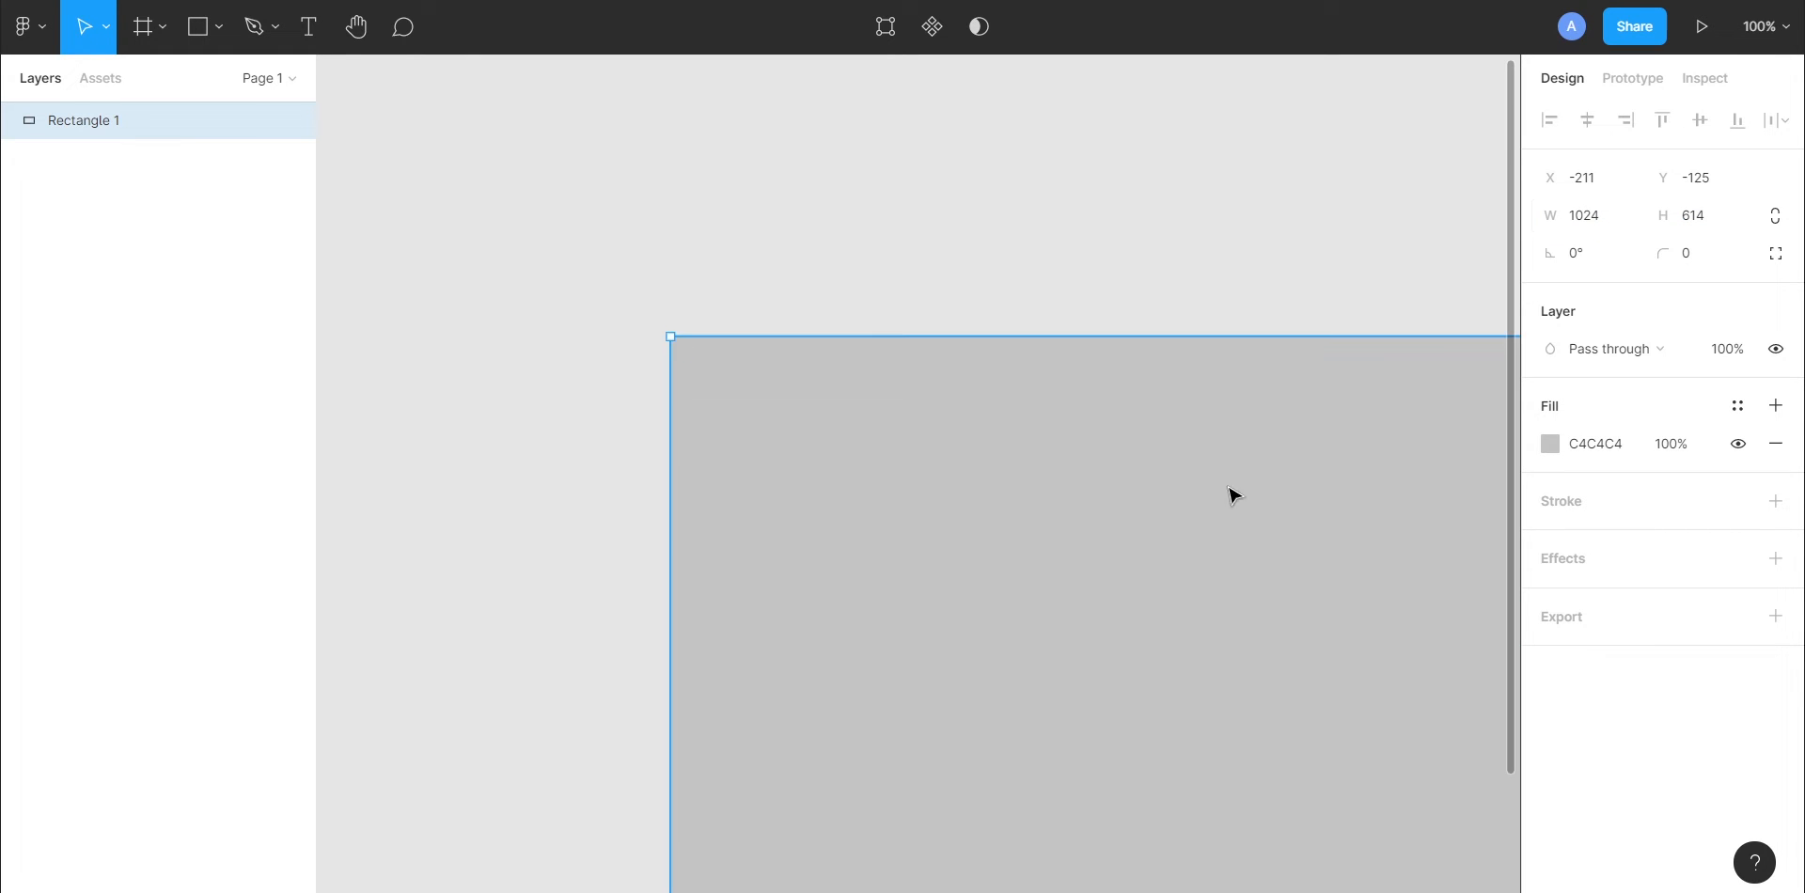
- Give the rectangle a corner radius of 50 and a 161616 fill
{"action": "scroll", "coordinate": [1145, 503], "scroll_direction": "down", "scroll_amount": 7}
{"action": "scroll", "coordinate": [1146, 503], "scroll_direction": "right", "scroll_amount": 2}
{"action": "scroll", "coordinate": [1167, 558], "scroll_direction": "up", "scroll_amount": 2}
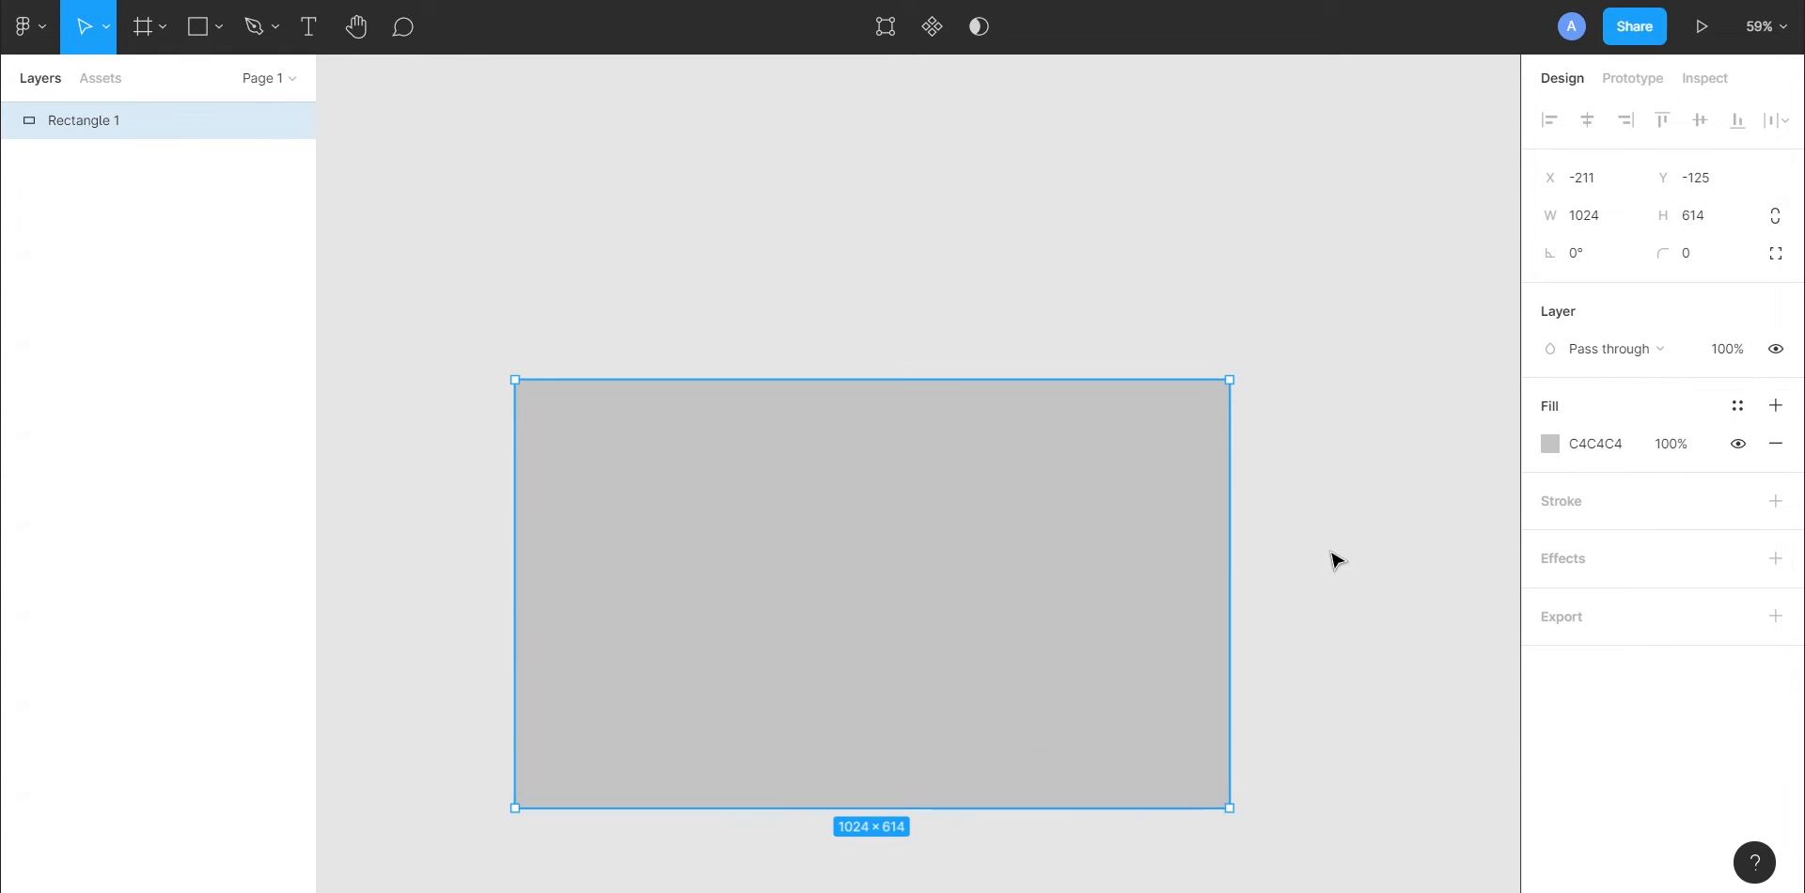
{"action": "scroll", "coordinate": [1363, 545], "scroll_direction": "down", "scroll_amount": 2}
{"action": "type", "text": "50"}
{"action": "key", "text": "Return"}
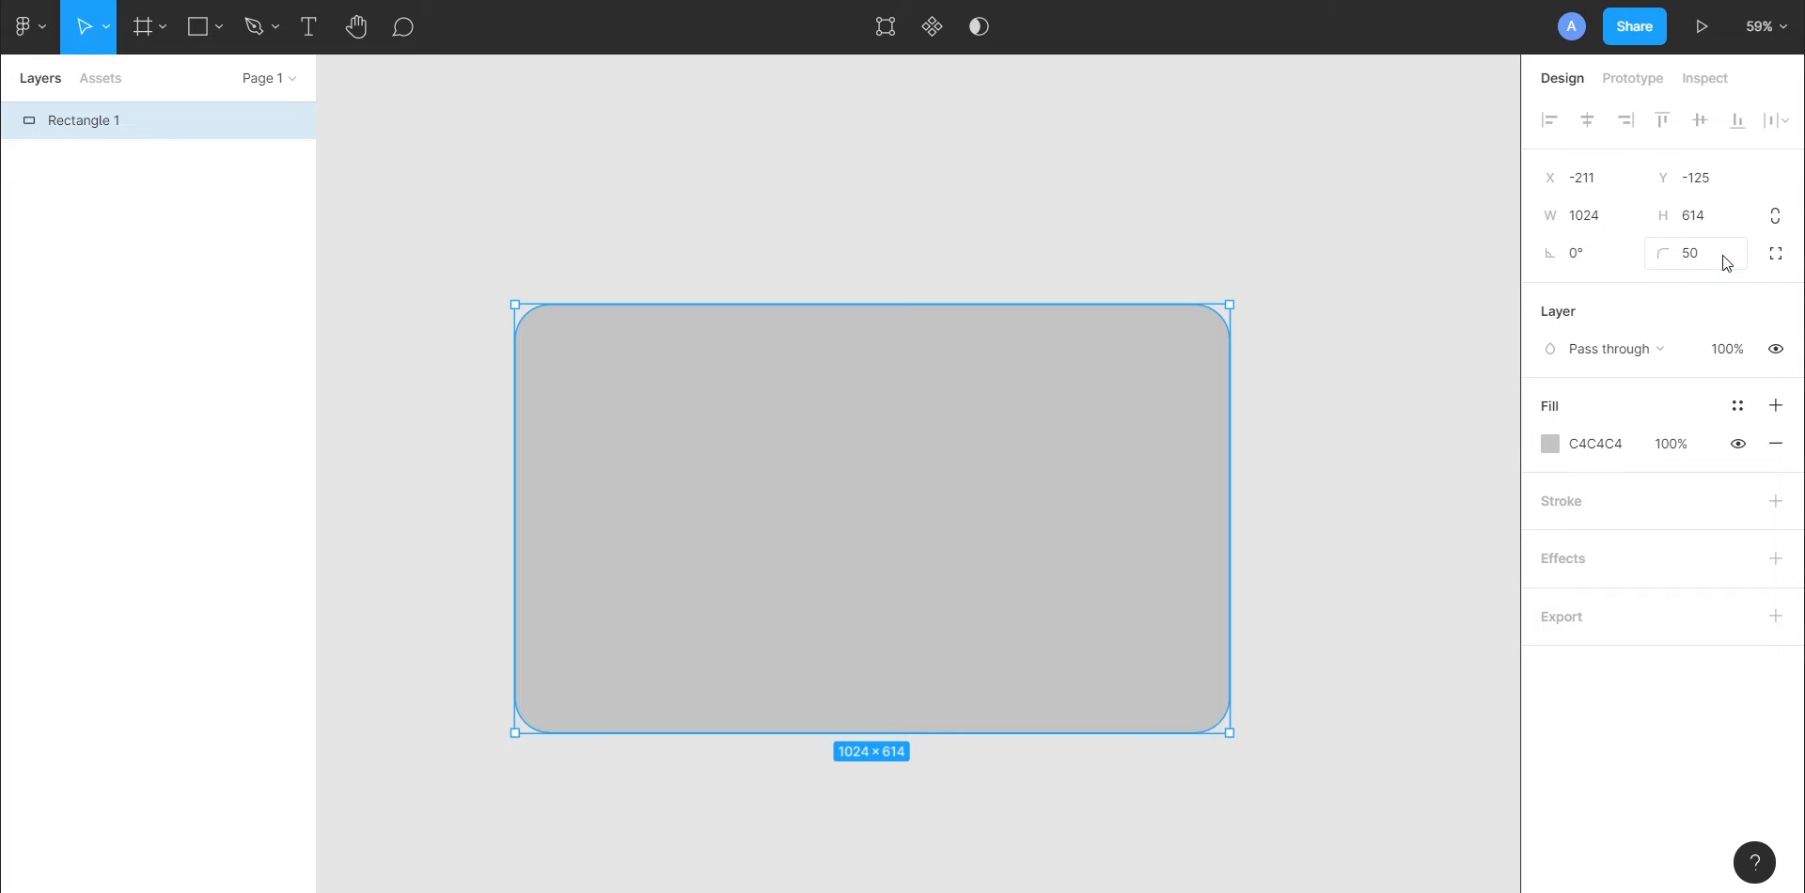
{"action": "left_click", "coordinate": [1606, 441]}
{"action": "key", "text": "Return"}
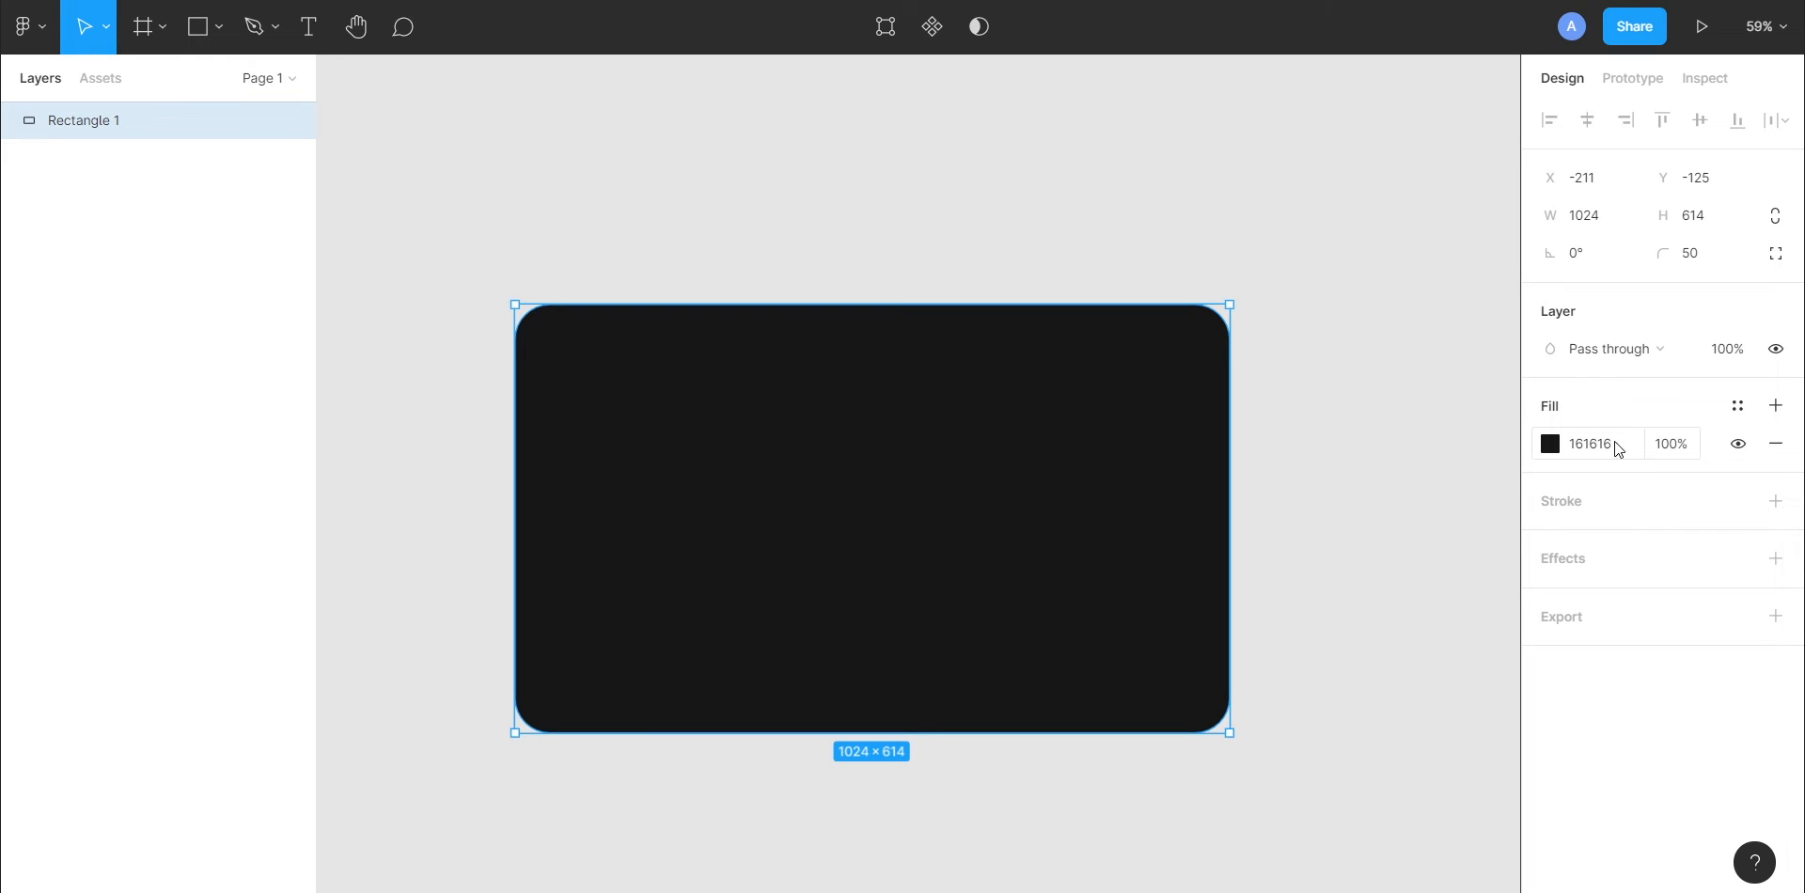
- Add an inner shadow to the card rectangle with X -7, Y 19 and blur 30
{"action": "left_click", "coordinate": [1774, 558]}
{"action": "left_click", "coordinate": [1640, 596]}
{"action": "left_click", "coordinate": [1641, 571]}
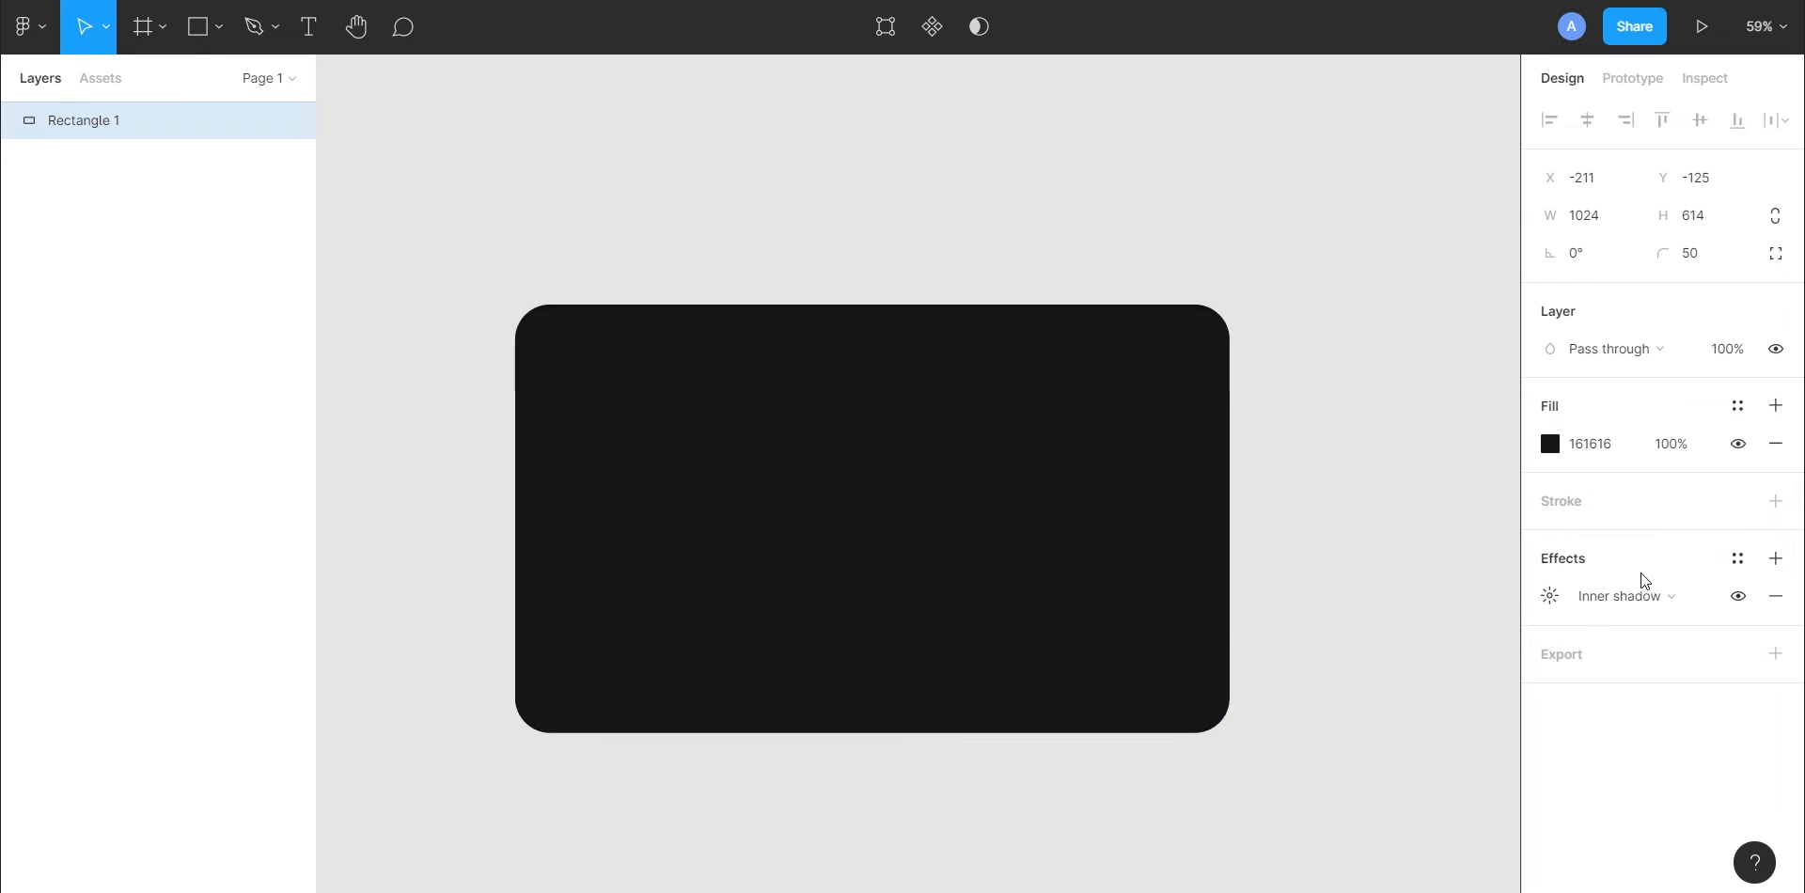
{"action": "left_click", "coordinate": [1550, 596]}
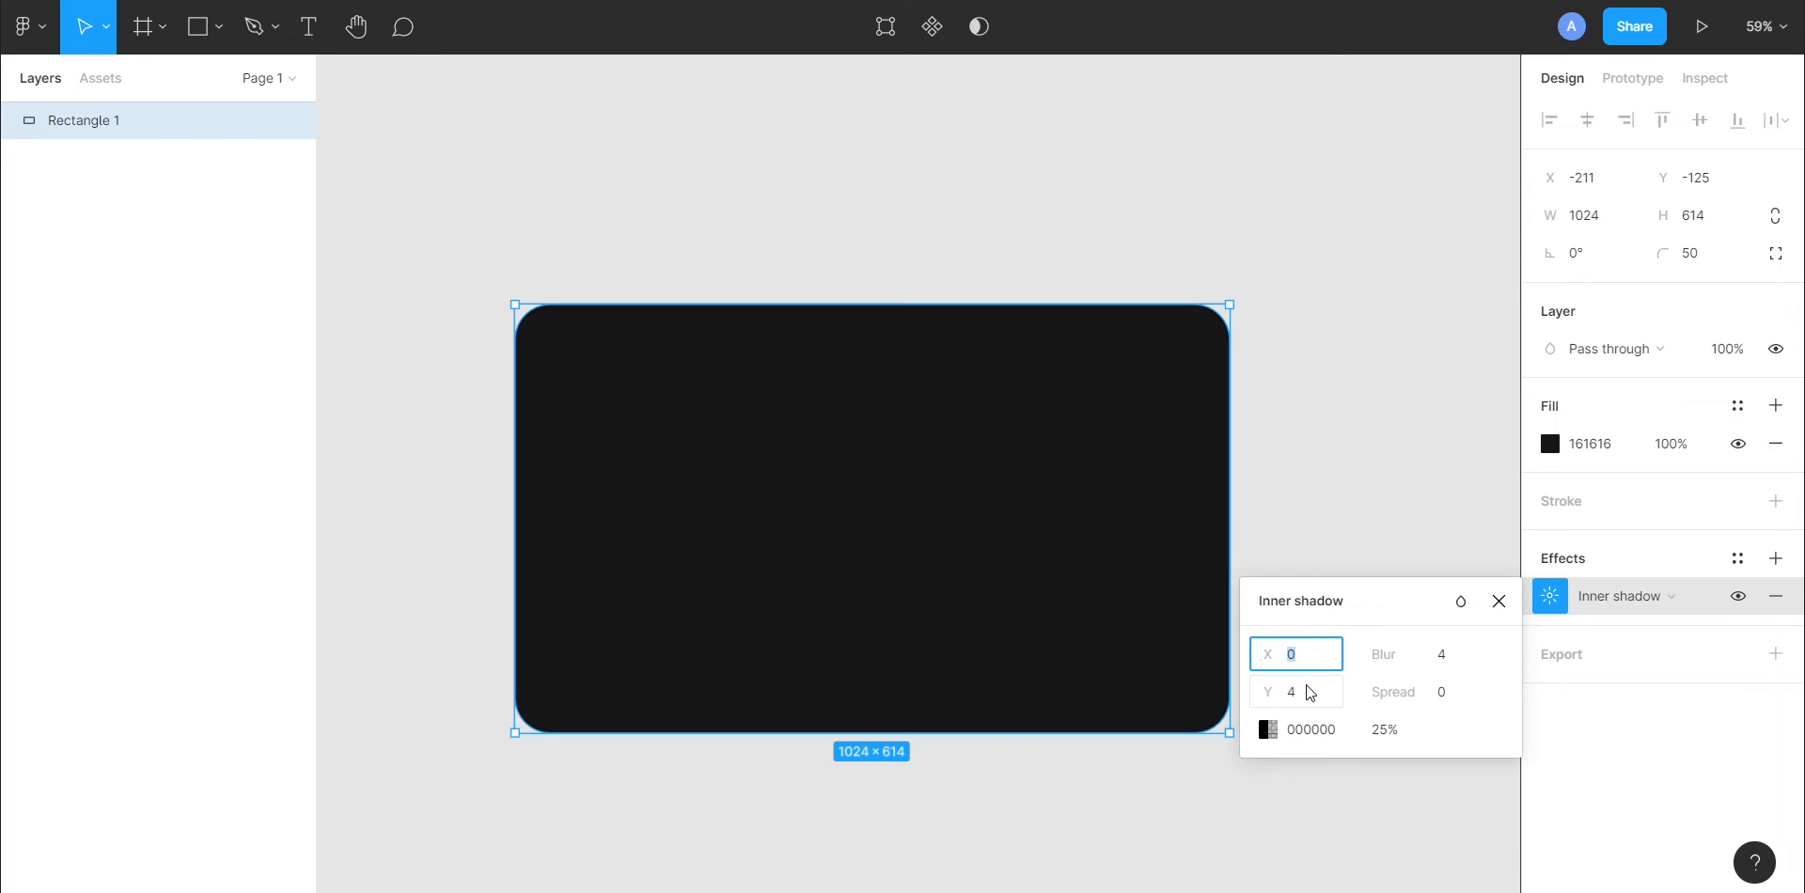
{"action": "type", "text": "-7"}
{"action": "key", "text": "Tab"}
{"action": "type", "text": "1"}
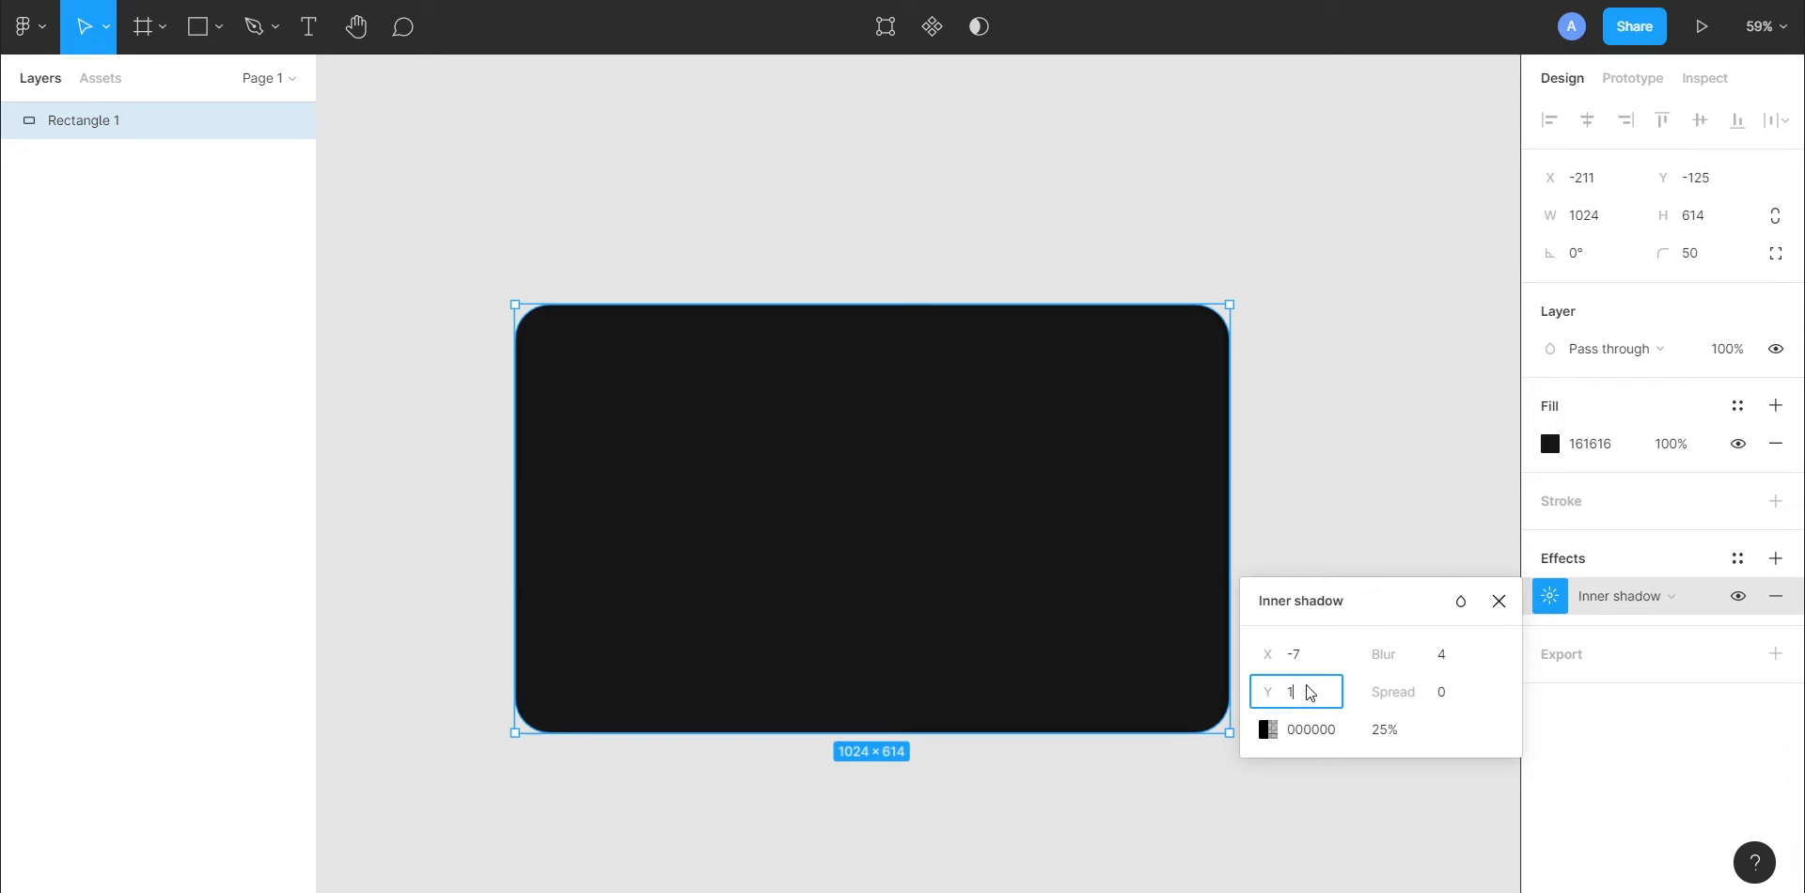
{"action": "type", "text": "9"}
{"action": "left_click", "coordinate": [1456, 655]}
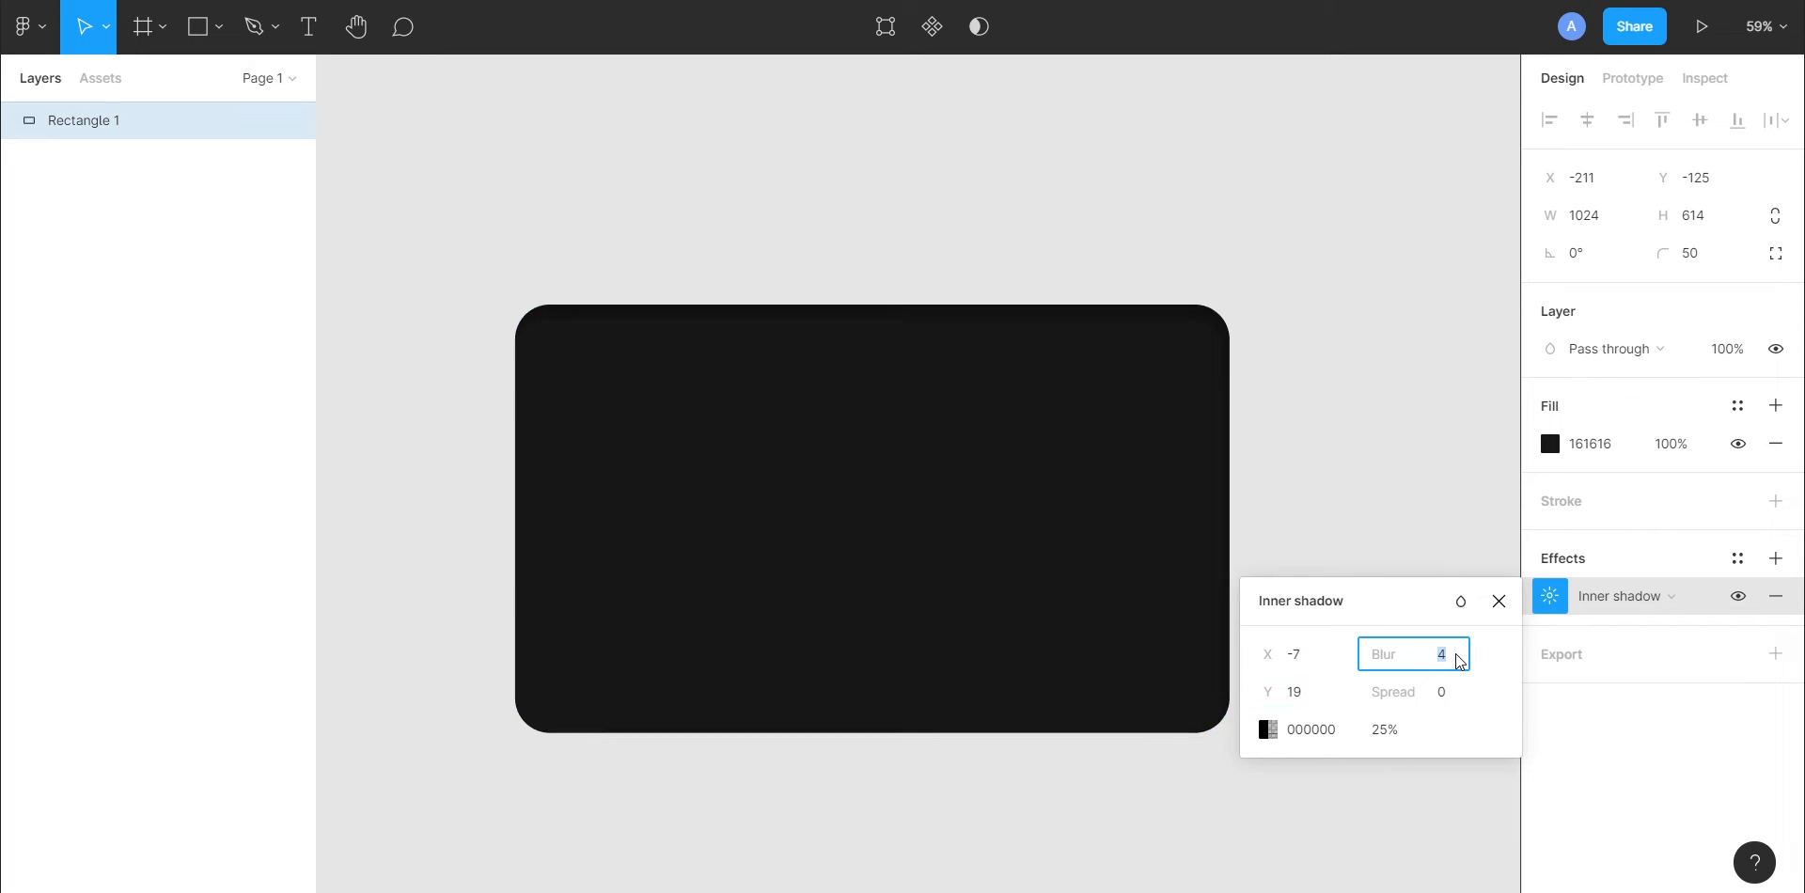
- Set the inner shadow's color to 3A3A3A at 100% opacity
{"action": "left_click", "coordinate": [1308, 735]}
{"action": "type", "text": "3A3A3A"}
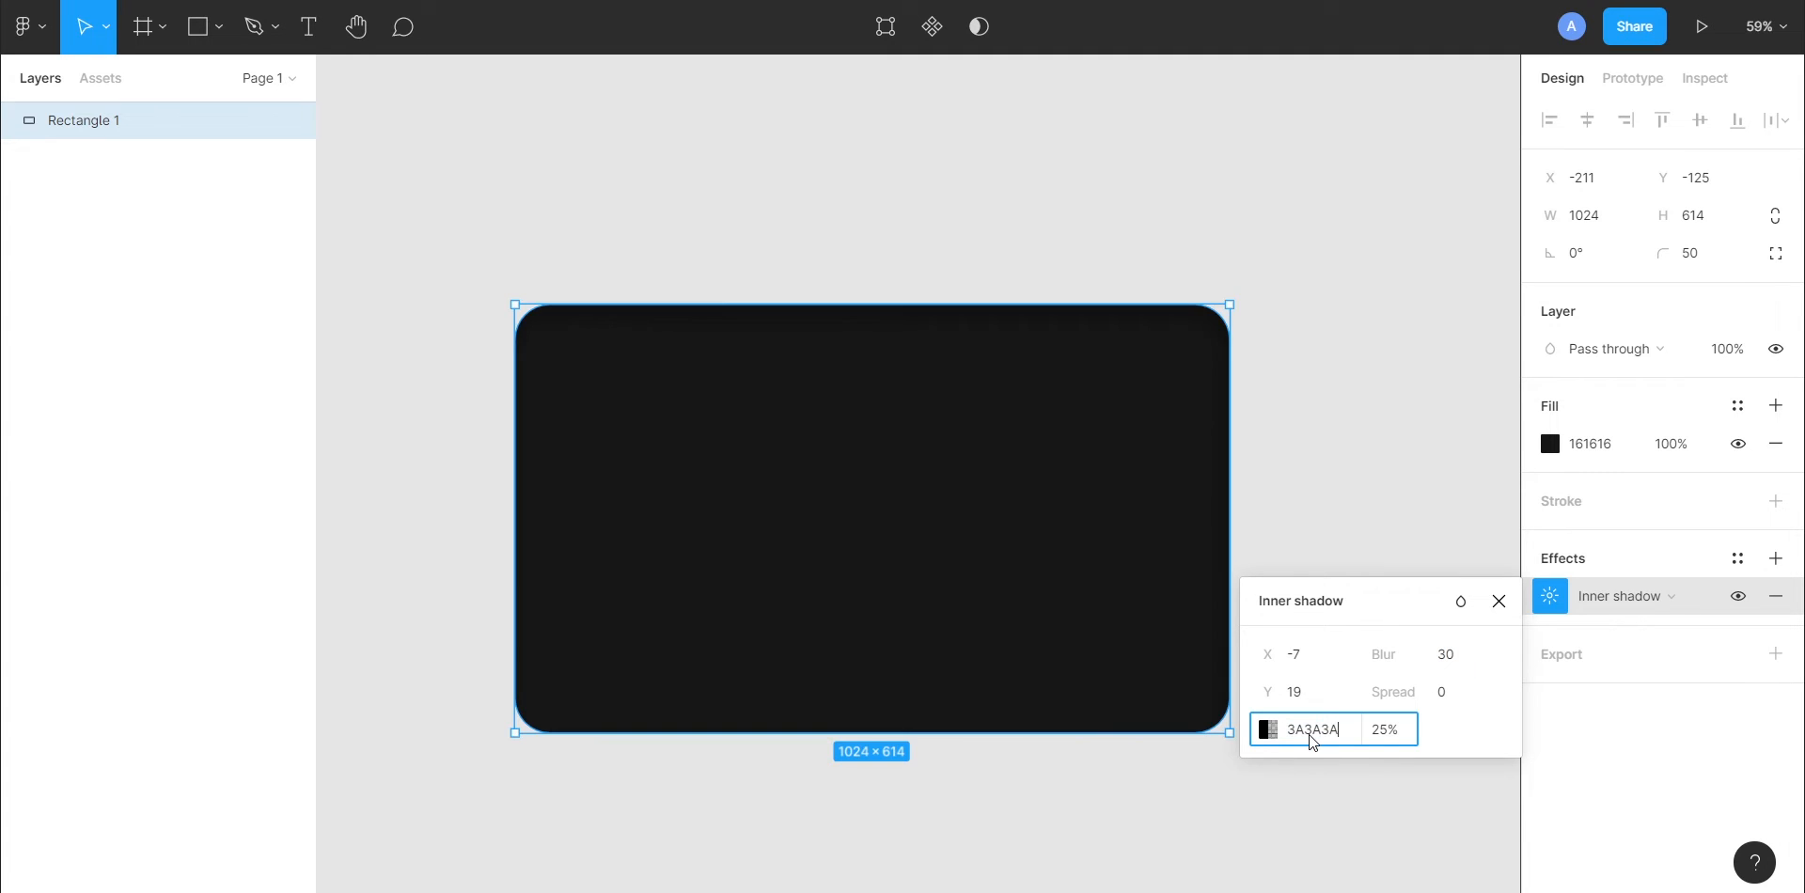
{"action": "key", "text": "Tab"}
{"action": "type", "text": "100"}
{"action": "key", "text": "Return"}
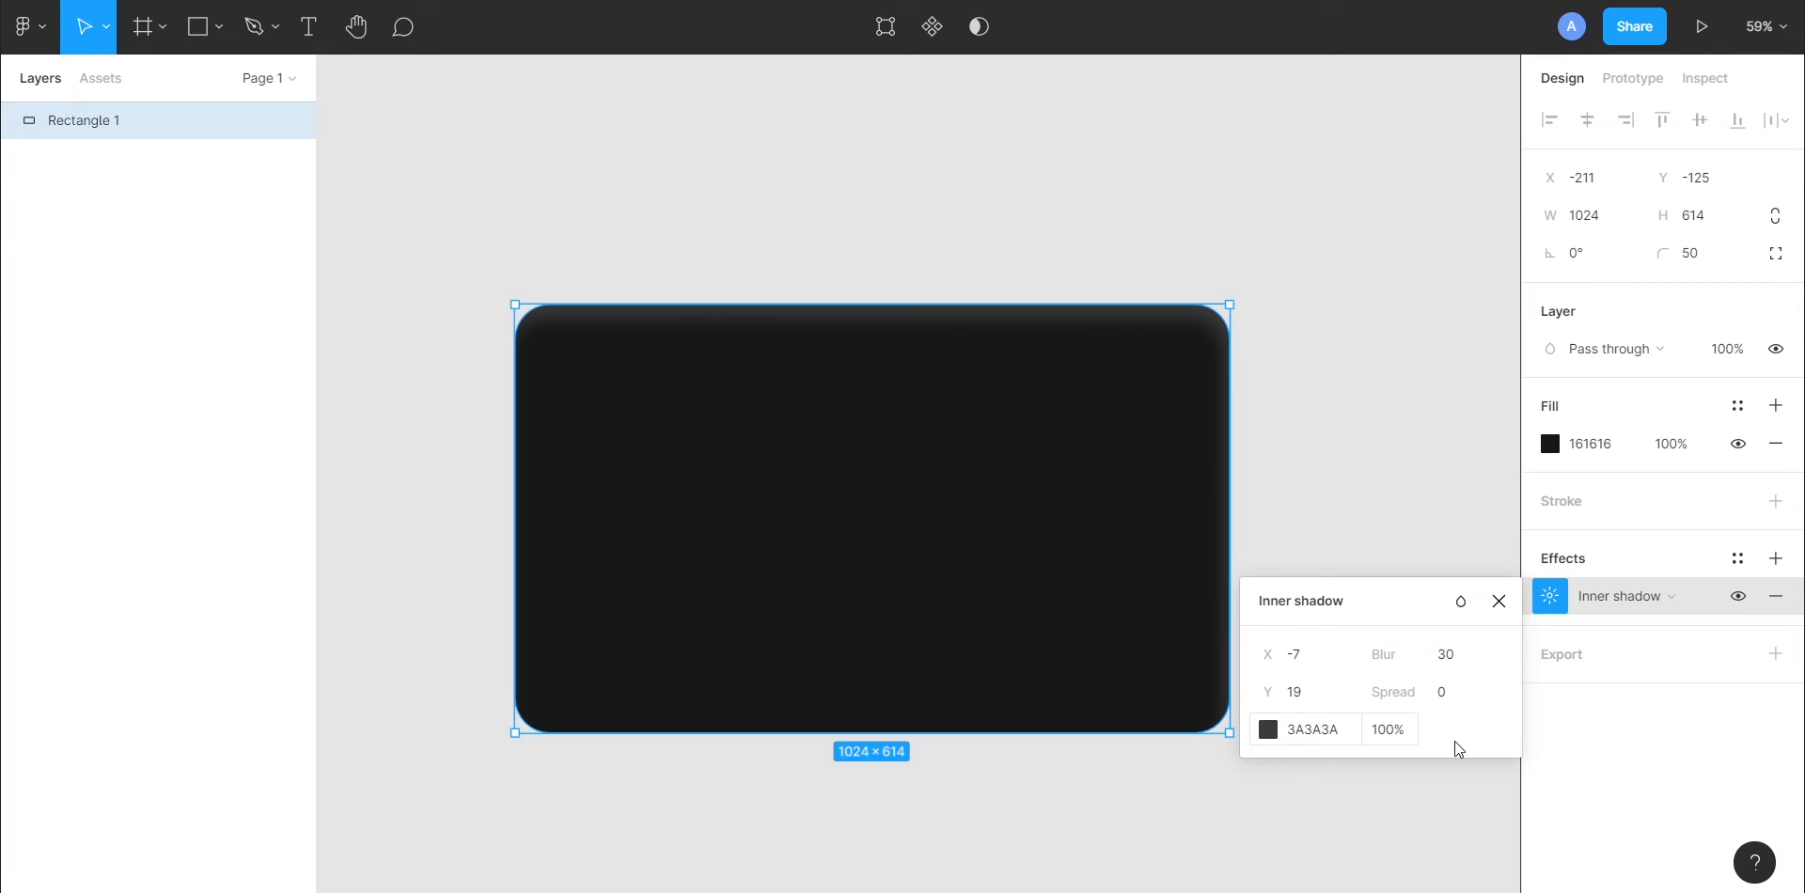
- Add a second inner shadow to the card rectangle with X 19, Y -7 and blur 30
{"action": "left_click", "coordinate": [1776, 559]}
{"action": "left_click", "coordinate": [1668, 596]}
{"action": "left_click", "coordinate": [1671, 569]}
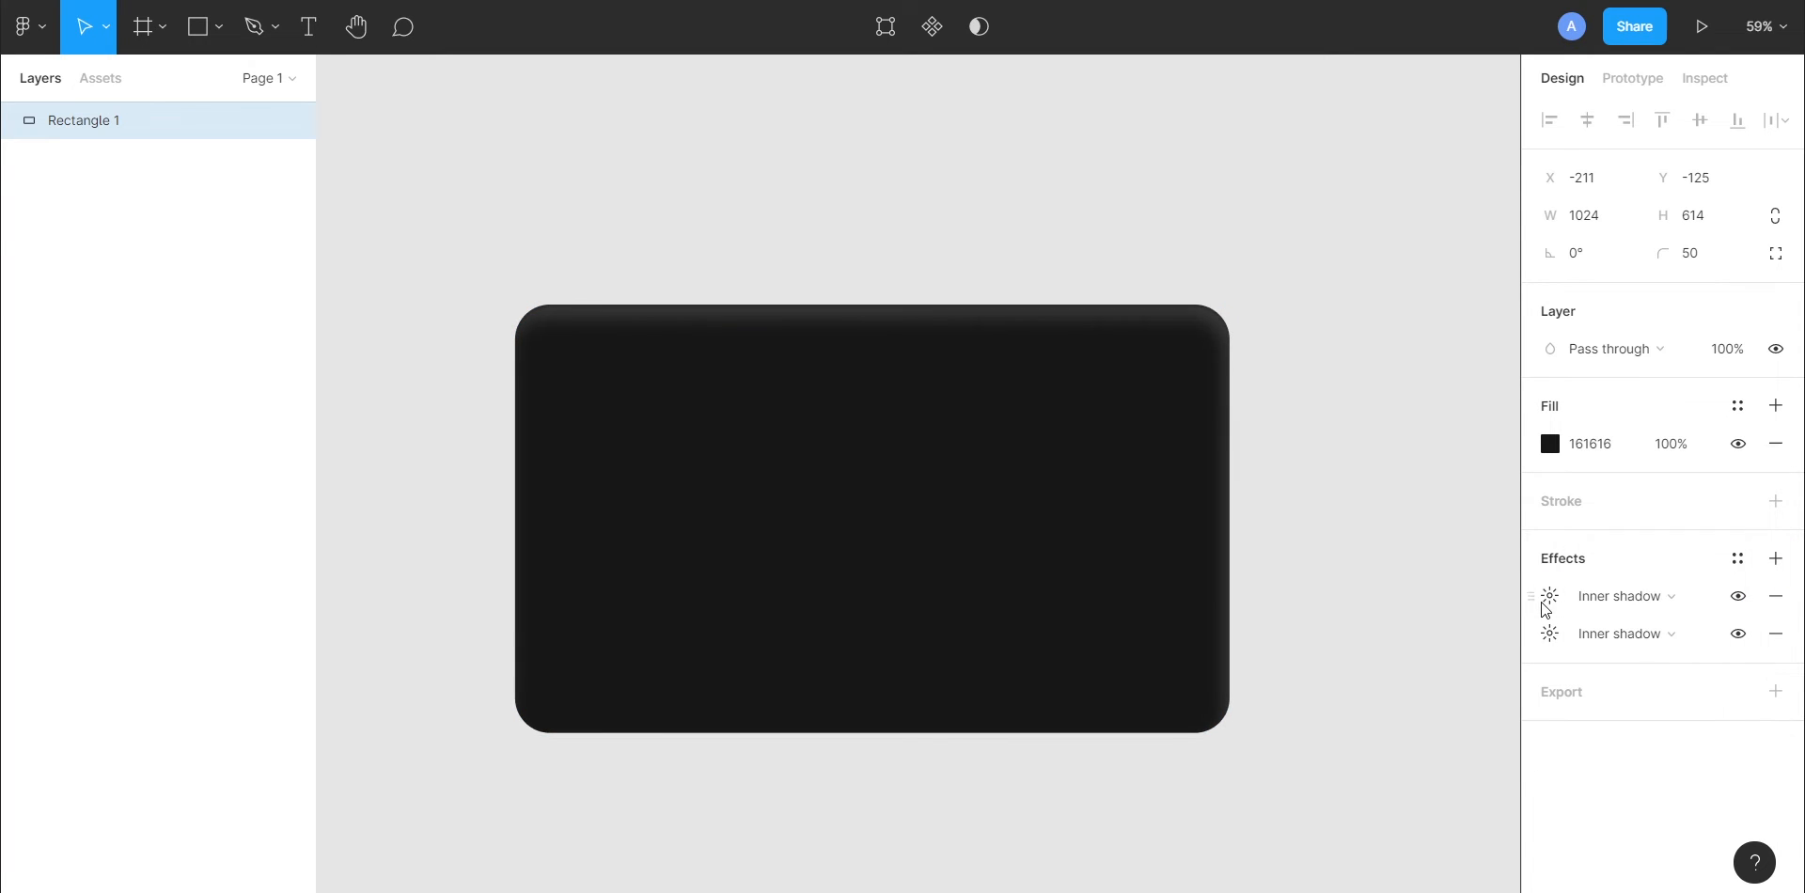
{"action": "left_click", "coordinate": [1550, 596]}
{"action": "type", "text": "1"}
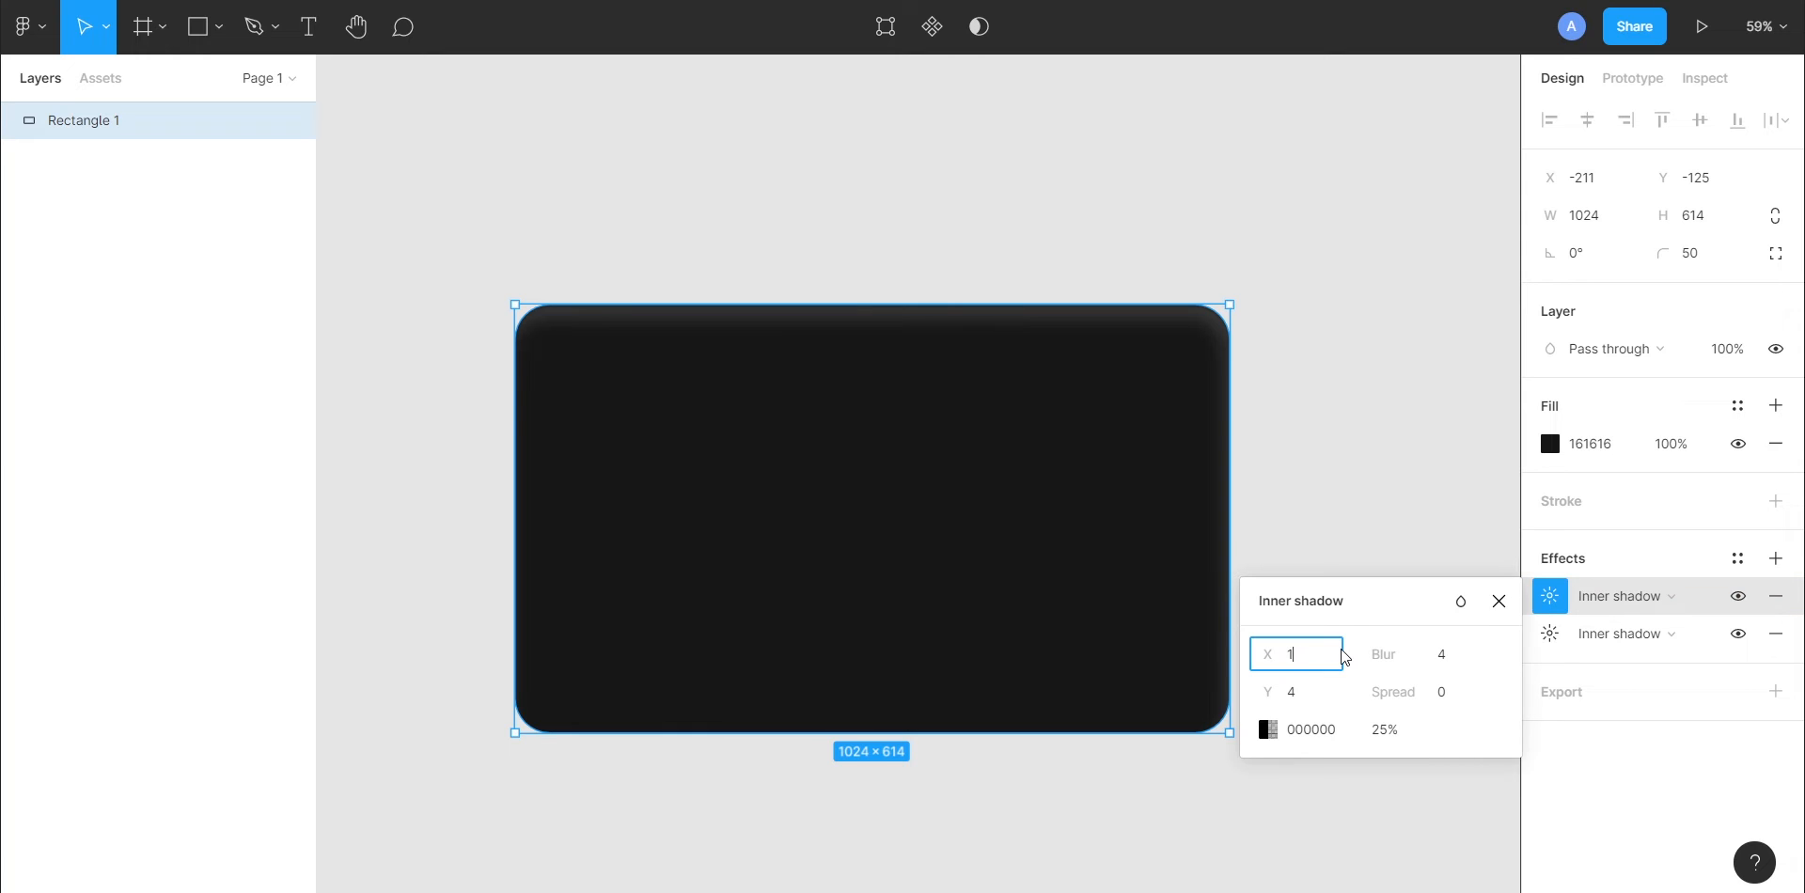
{"action": "type", "text": "9"}
{"action": "key", "text": "Tab"}
{"action": "type", "text": "-7"}
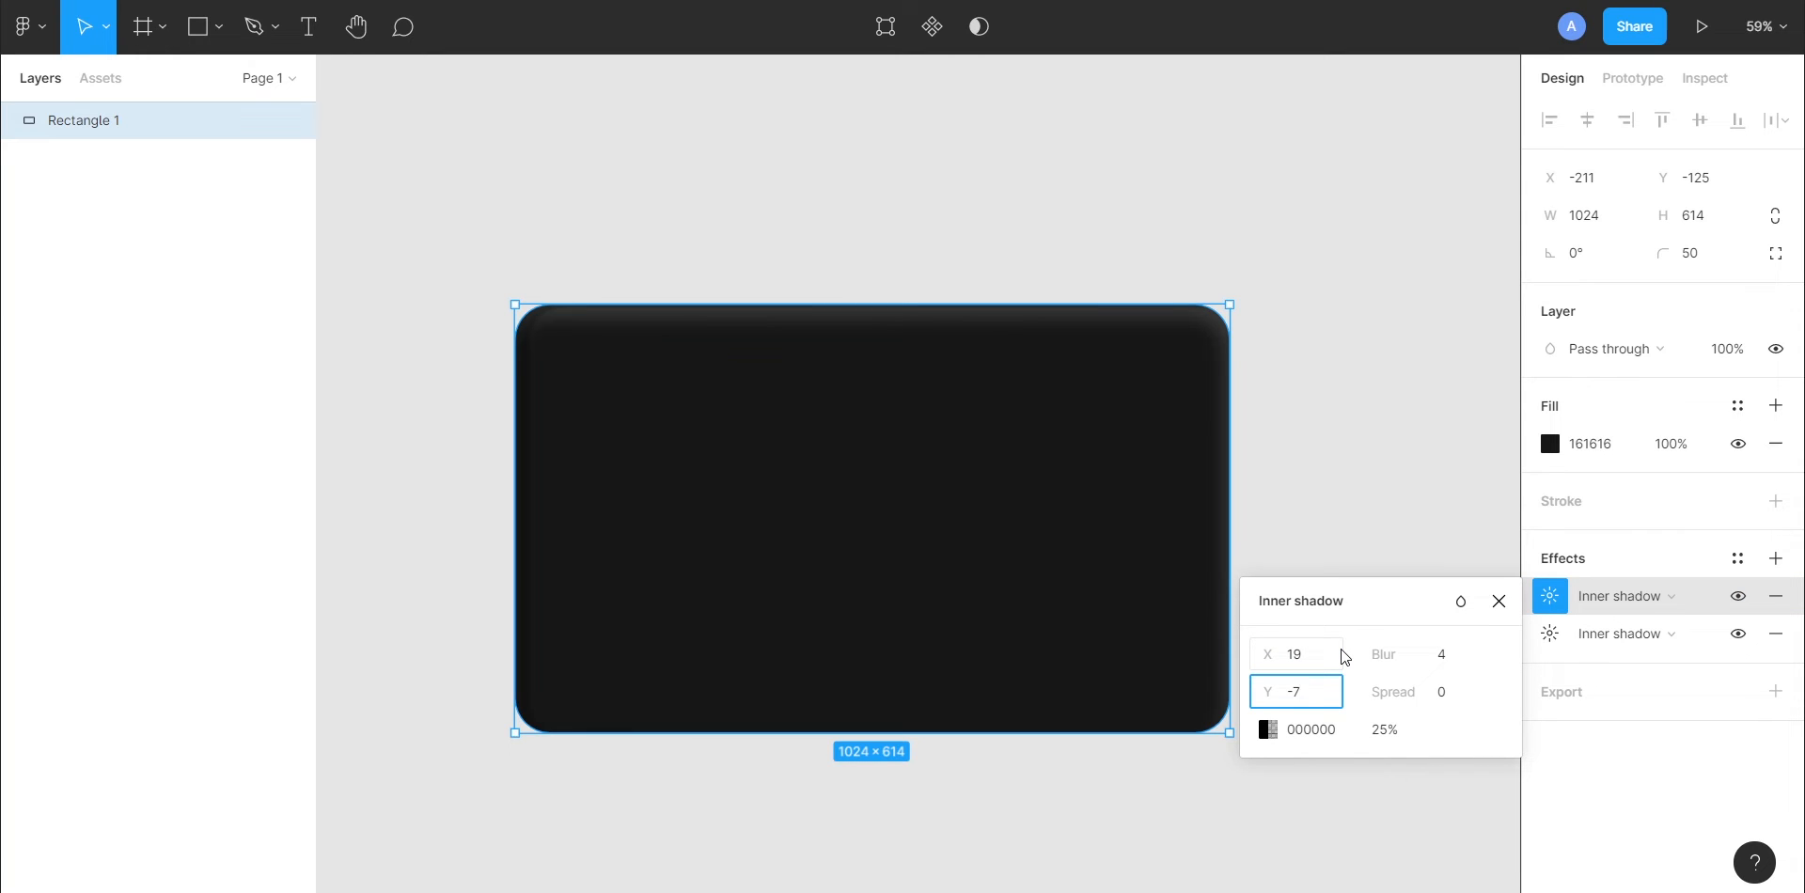
{"action": "key", "text": "Tab"}
{"action": "type", "text": "30"}
{"action": "key", "text": "Tab"}
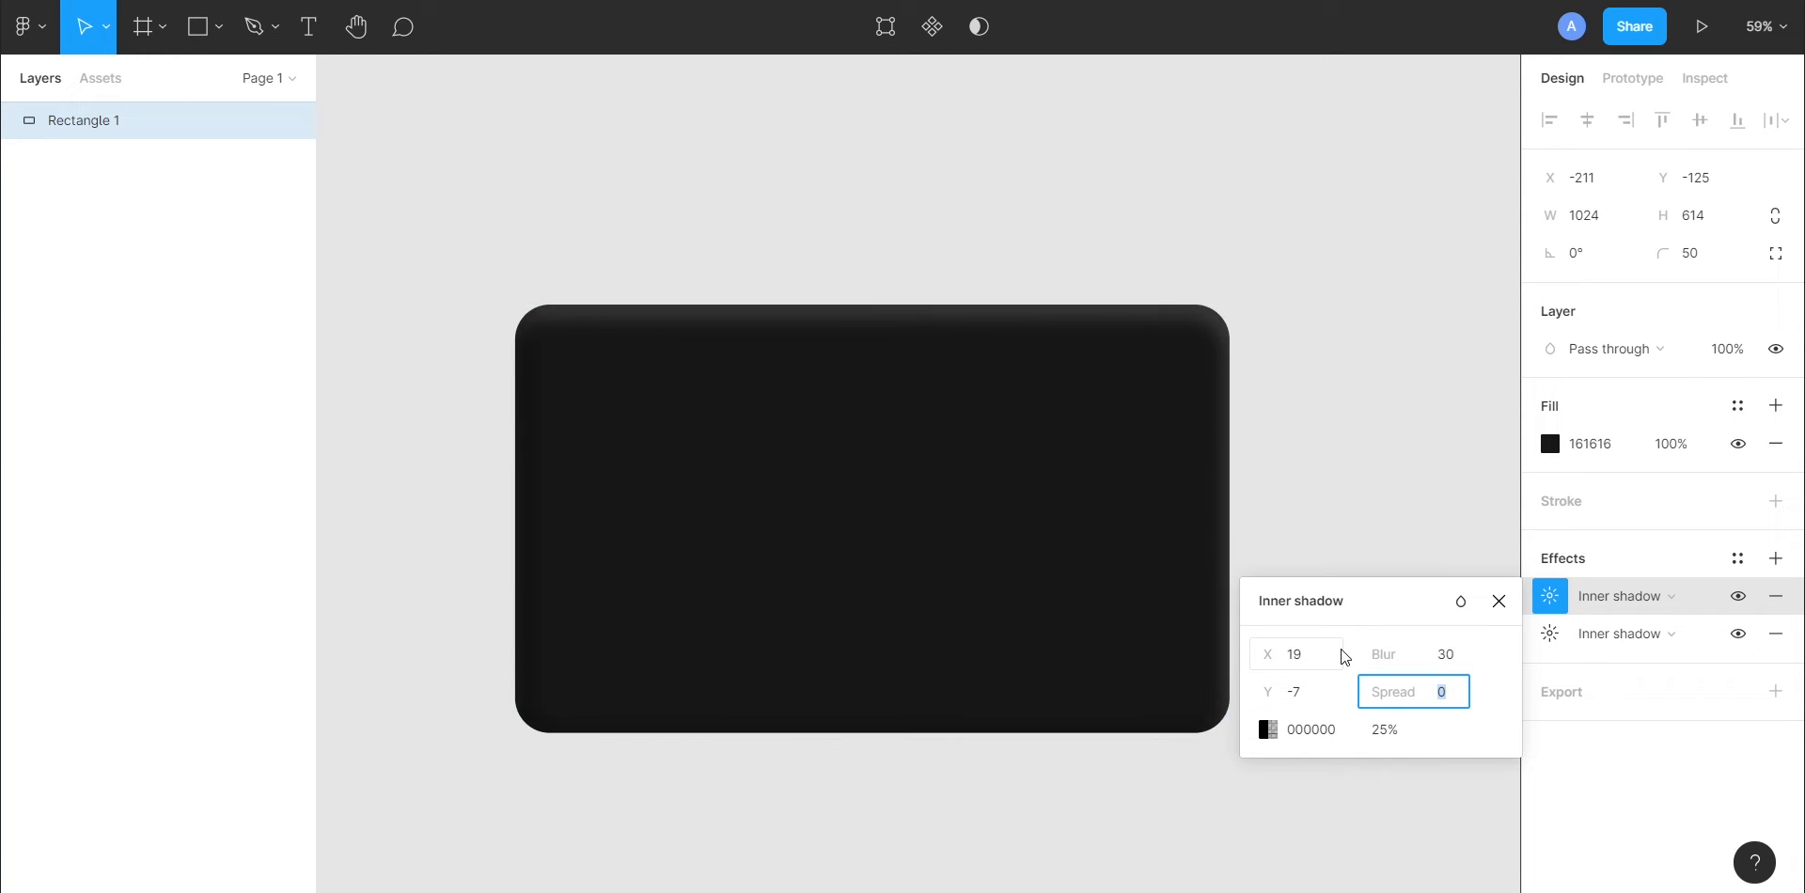
- Color the second inner shadow 3A3A3A at 100% opacity and deselect the card
{"action": "key", "text": "Tab"}
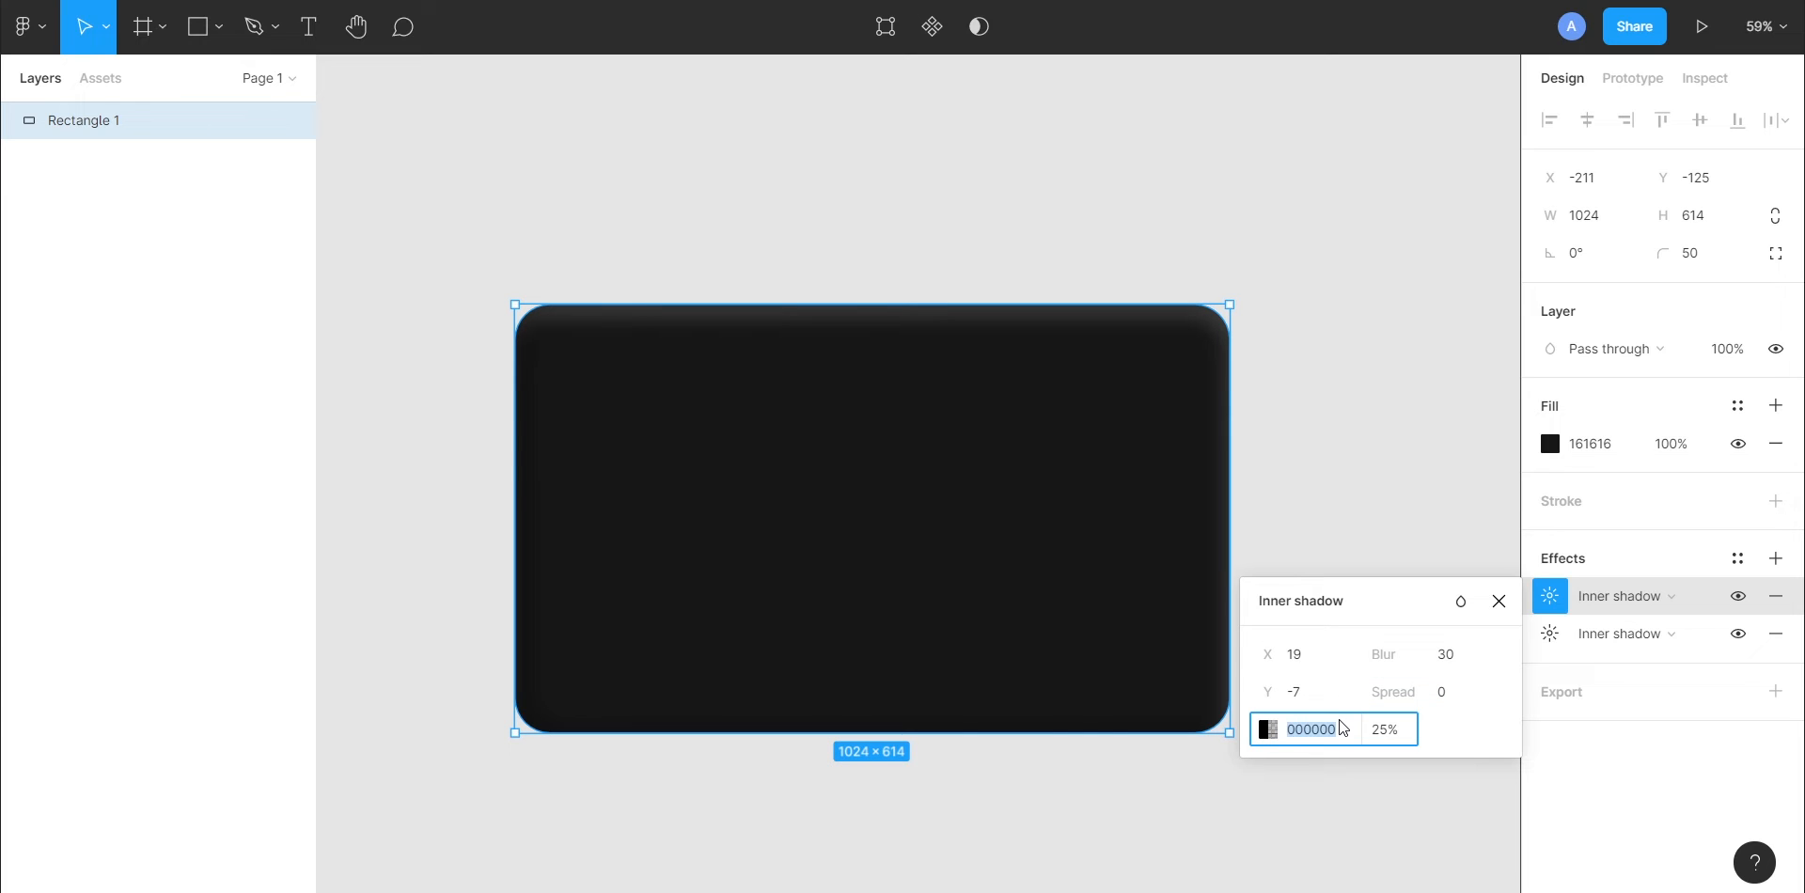
{"action": "type", "text": "3A3A3A"}
{"action": "key", "text": "Tab"}
{"action": "type", "text": "100"}
{"action": "key", "text": "Return"}
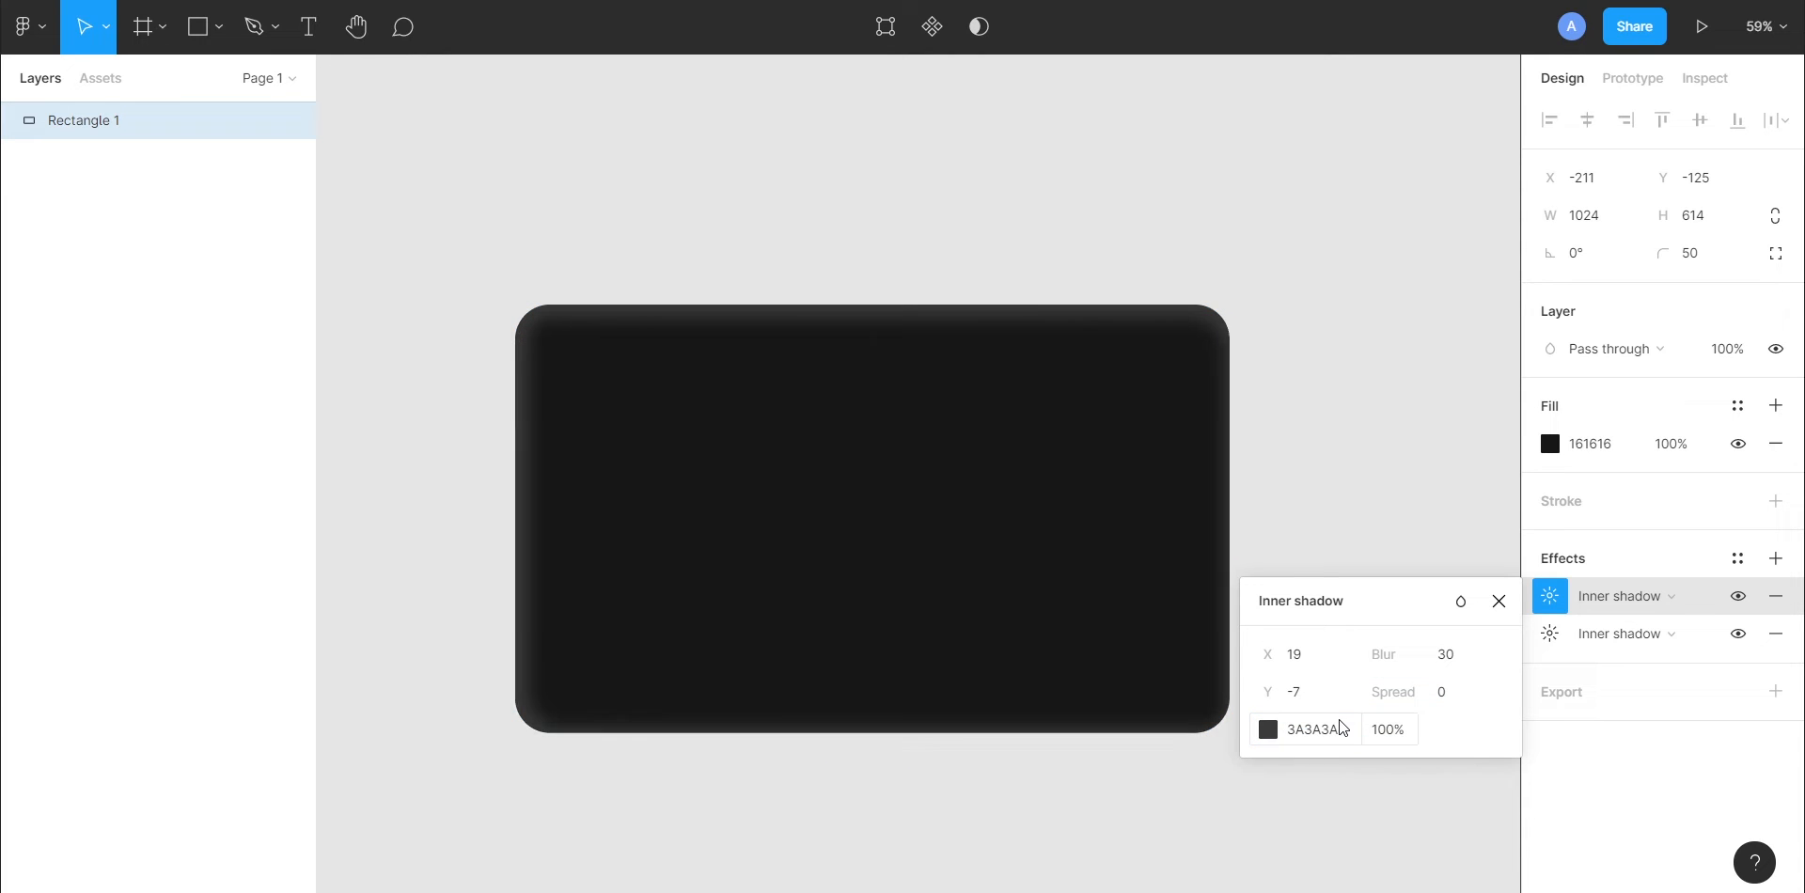
{"action": "left_click", "coordinate": [1311, 533]}
- Draw a small square about 64 × 64 inside the card's upper-left corner
{"action": "scroll", "coordinate": [1312, 534], "scroll_direction": "down", "scroll_amount": 3}
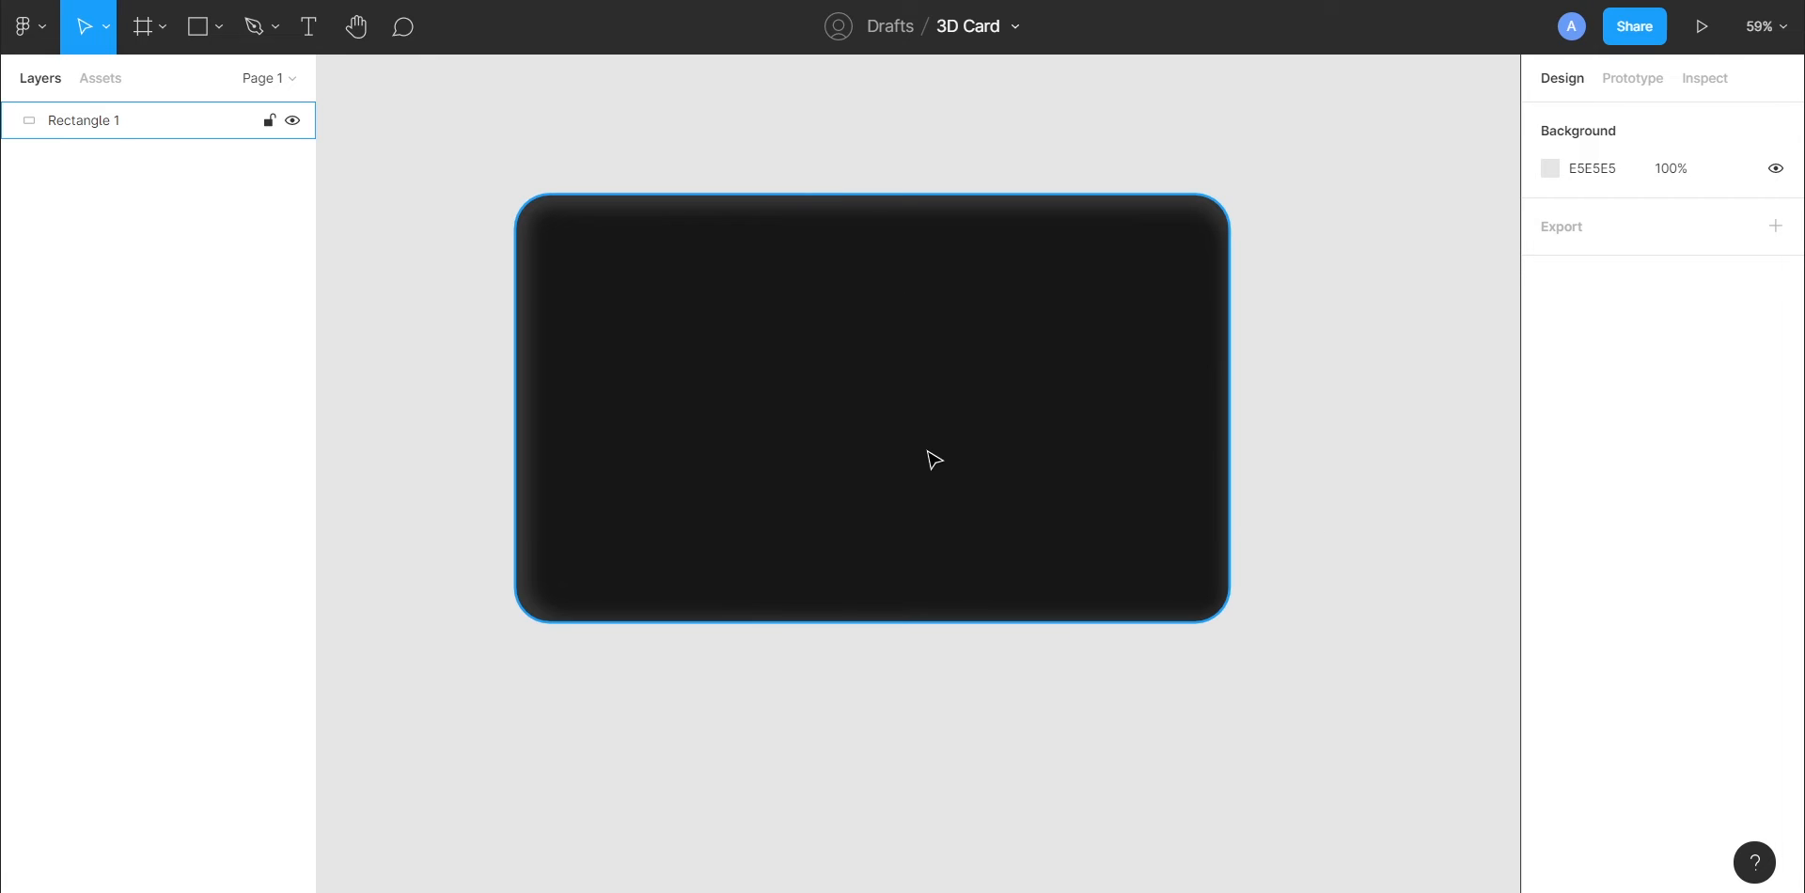
{"action": "left_click", "coordinate": [218, 27]}
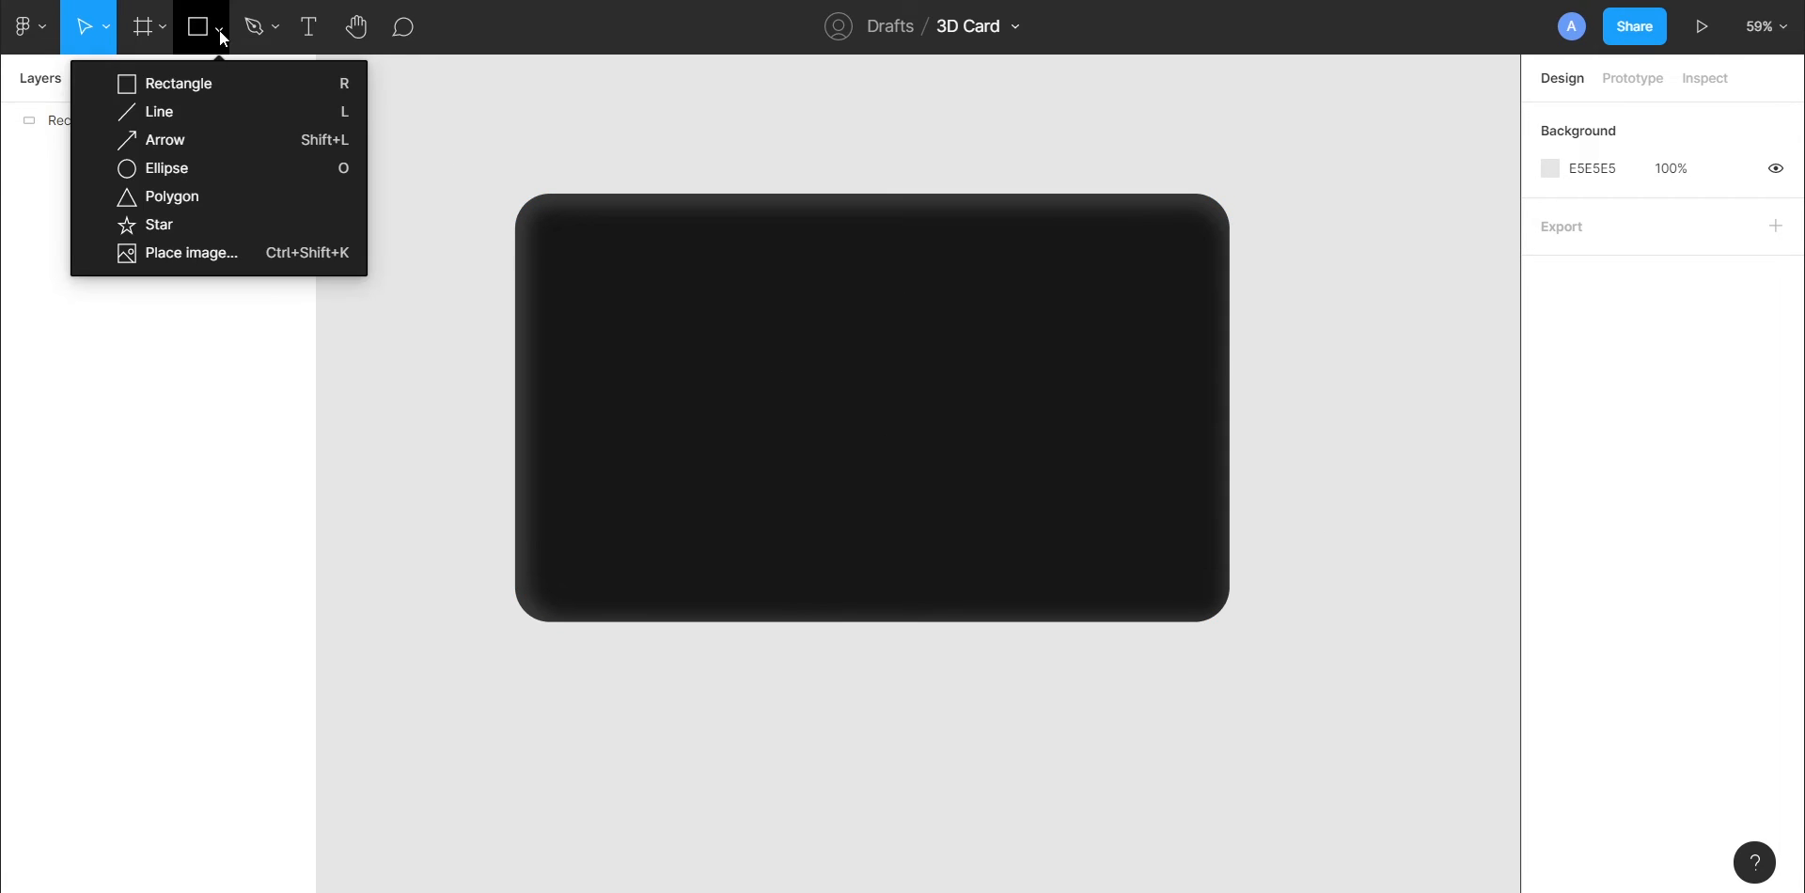
{"action": "left_click", "coordinate": [160, 82]}
{"action": "left_click_drag", "start_coordinate": [552, 232], "coordinate": [597, 276]}
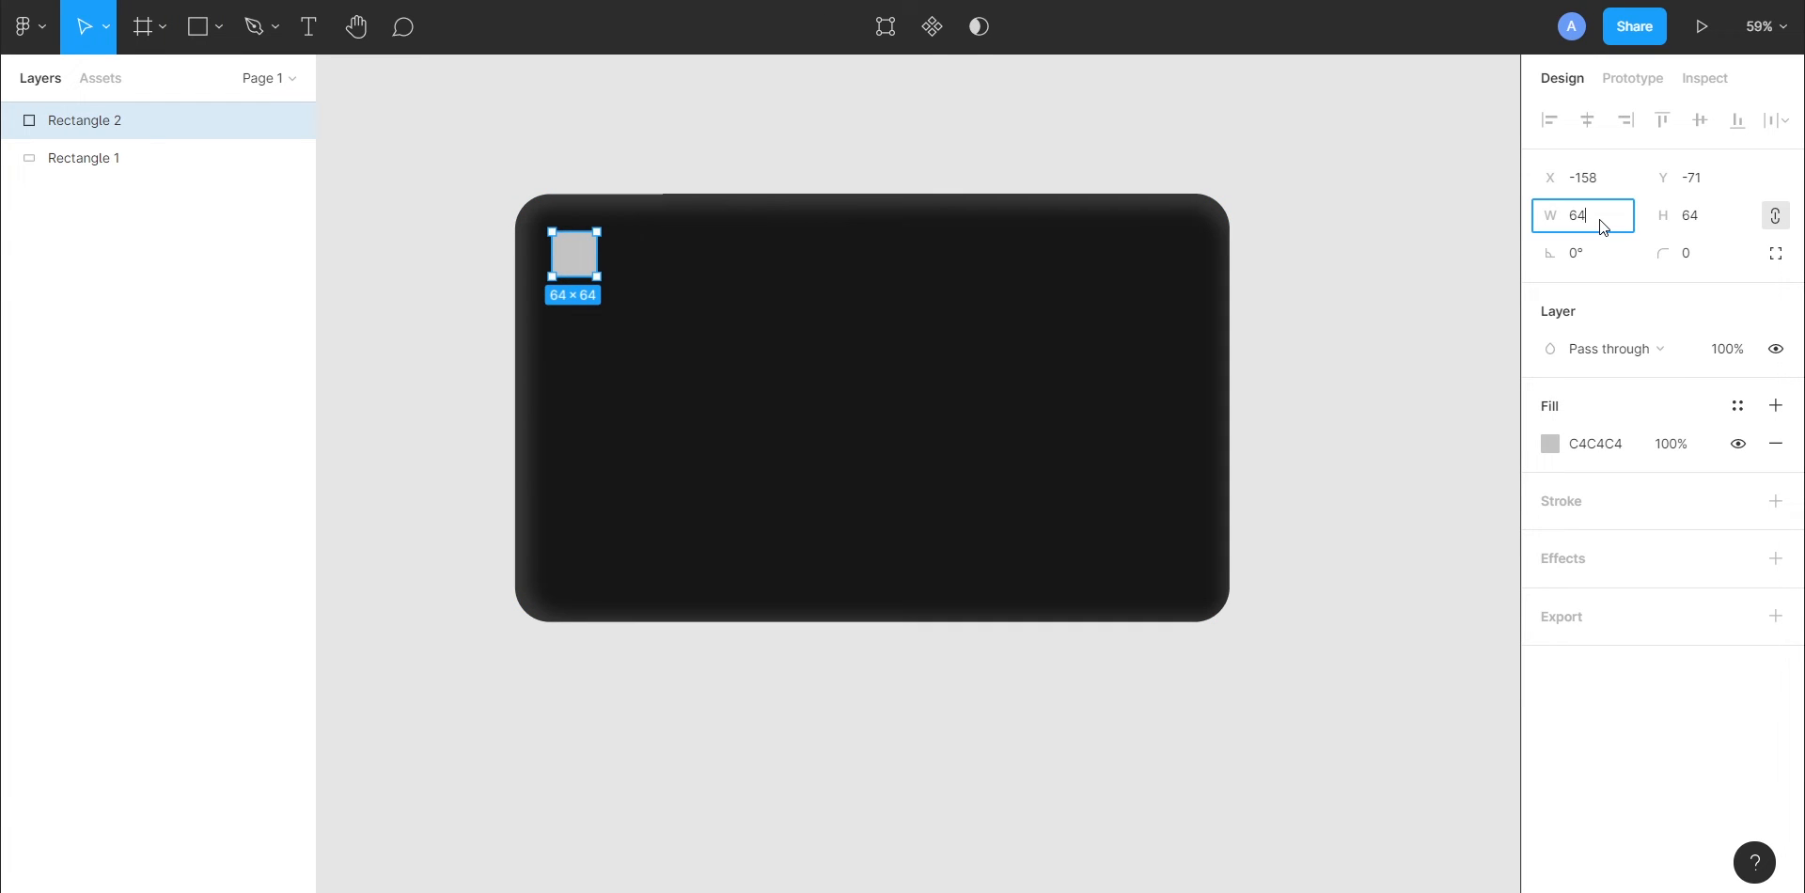
- Resize the small square to 80 × 80 and round its corners with a radius of 15
{"action": "key", "text": "BackSpace"}
{"action": "key", "text": "BackSpace"}
{"action": "type", "text": "80"}
{"action": "key", "text": "Return"}
{"action": "left_click", "coordinate": [1700, 261]}
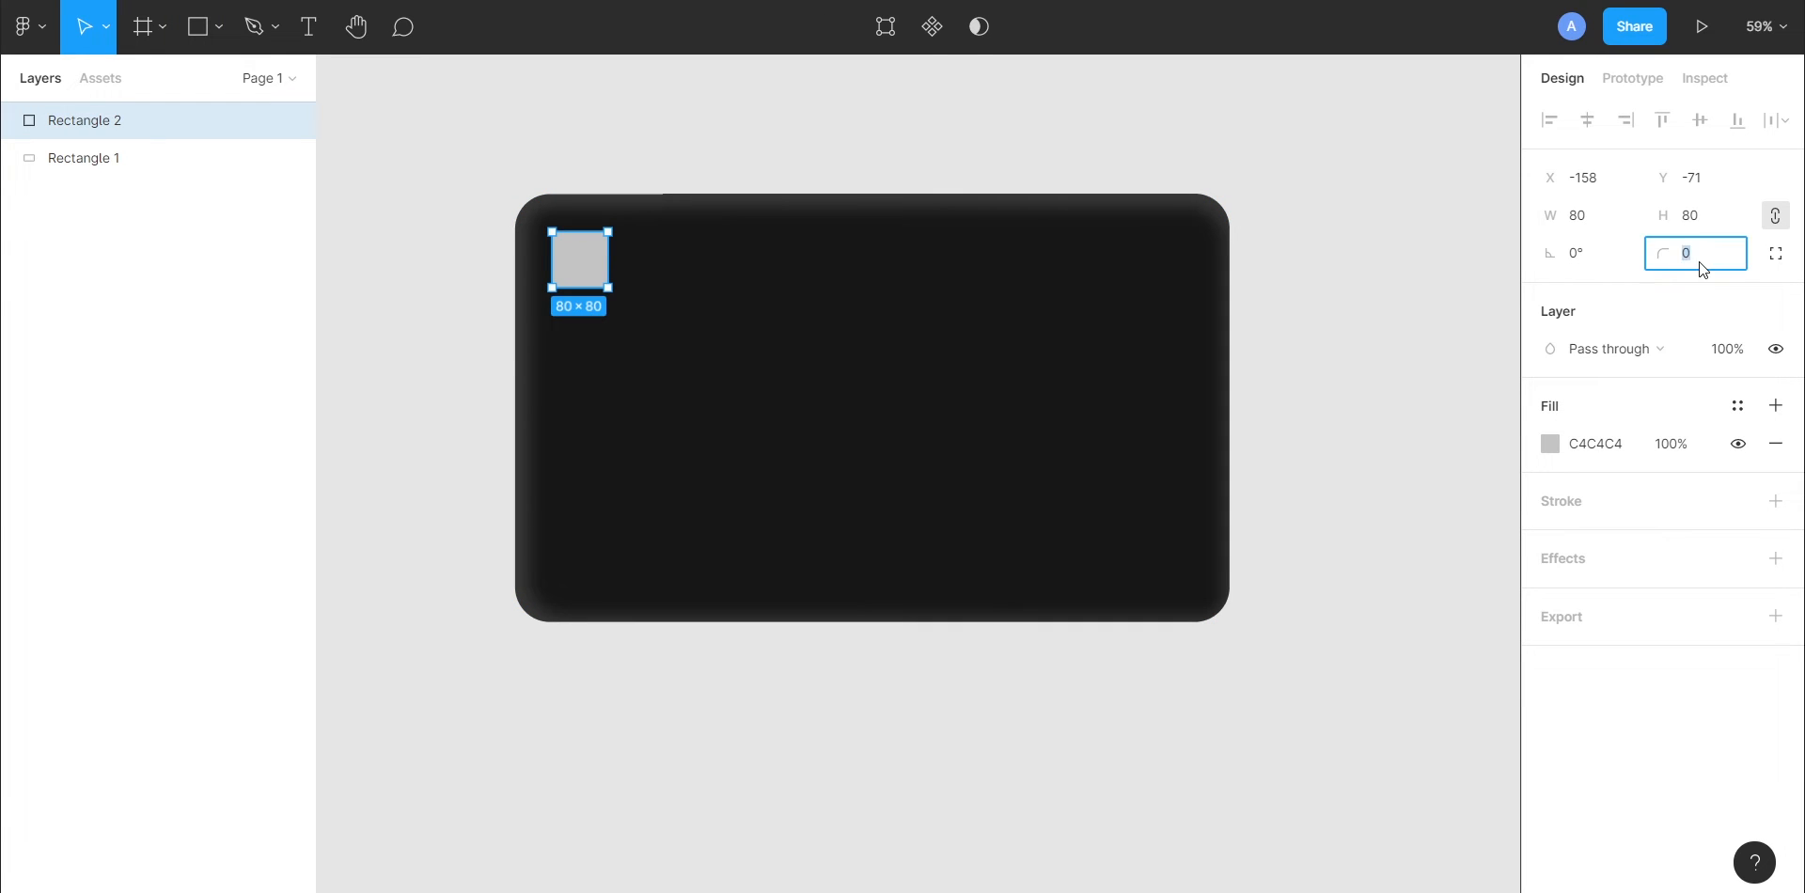
{"action": "key", "text": "Return"}
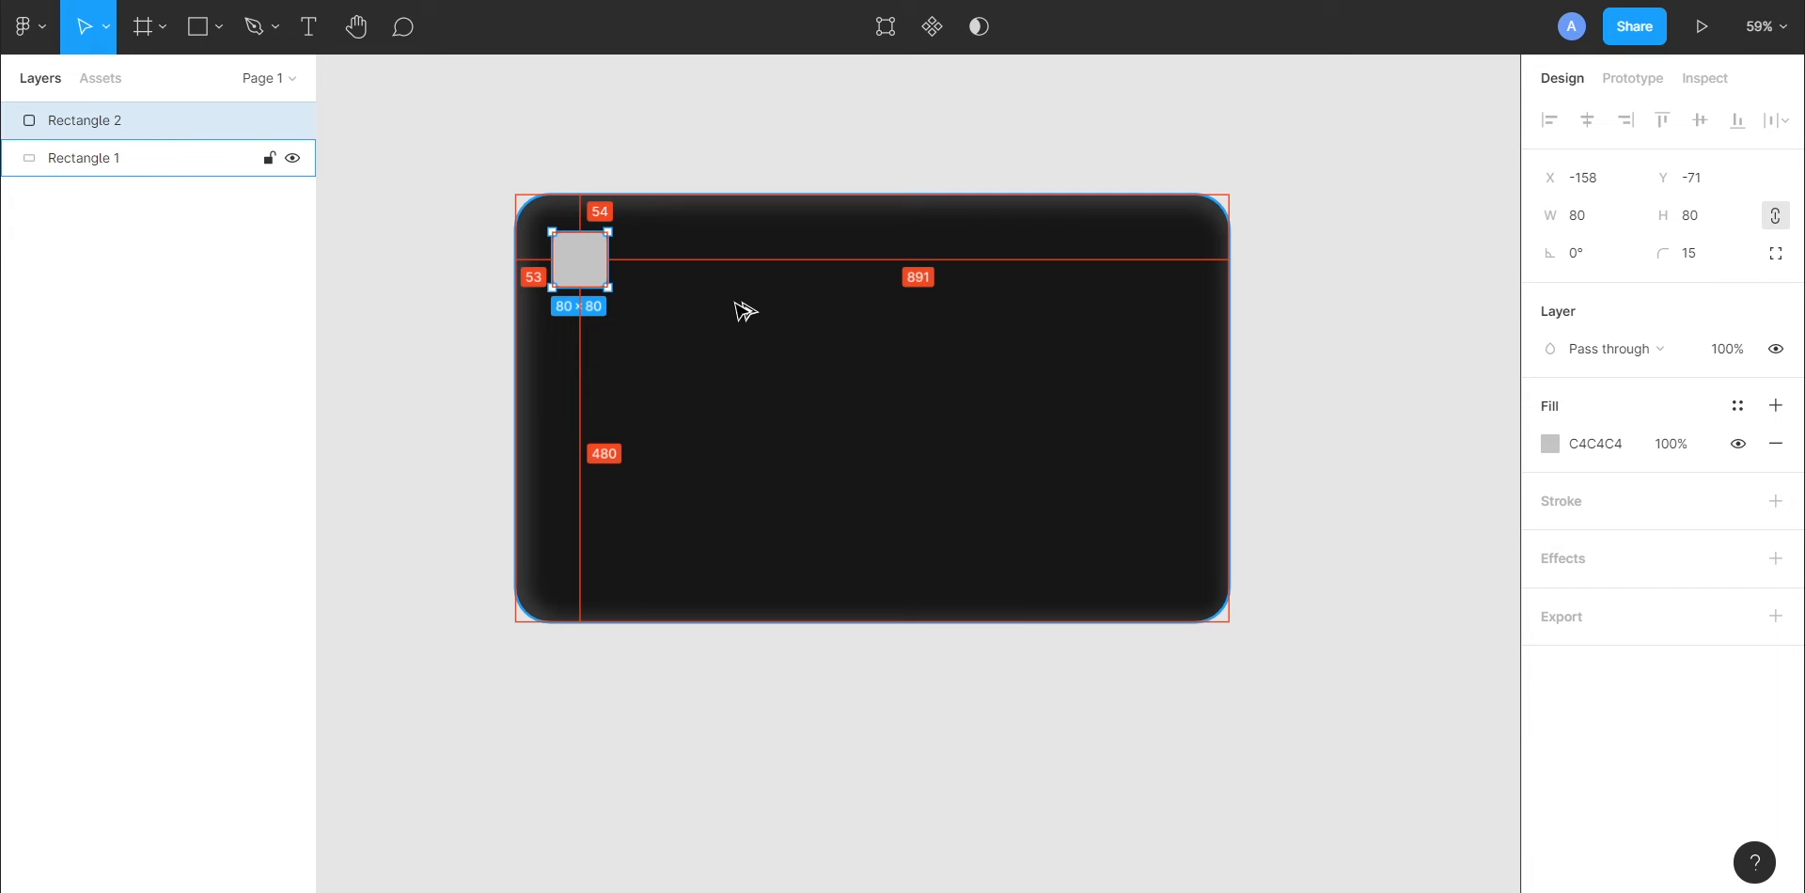
- Nudge the small square to X -155, Y -69 and fill it with 313131
{"action": "key", "text": "Down"}
{"action": "key", "text": "Down"}
{"action": "key", "text": "Right"}
{"action": "key", "text": "Right"}
{"action": "key", "text": "Right"}
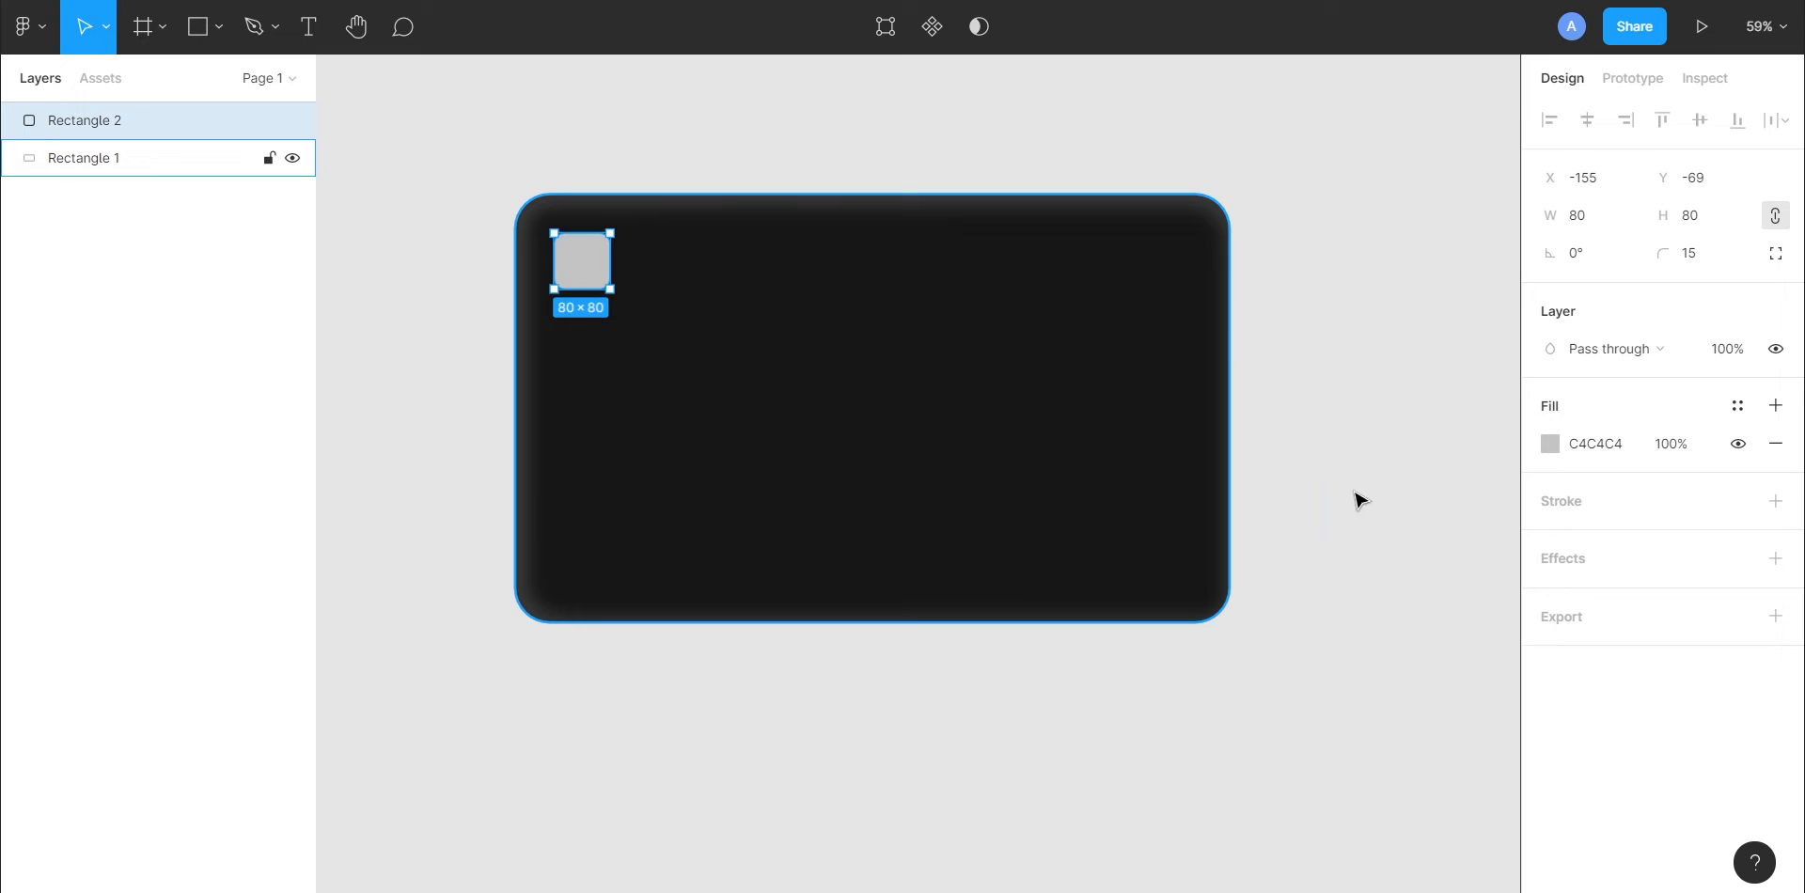
{"action": "left_click", "coordinate": [1589, 449]}
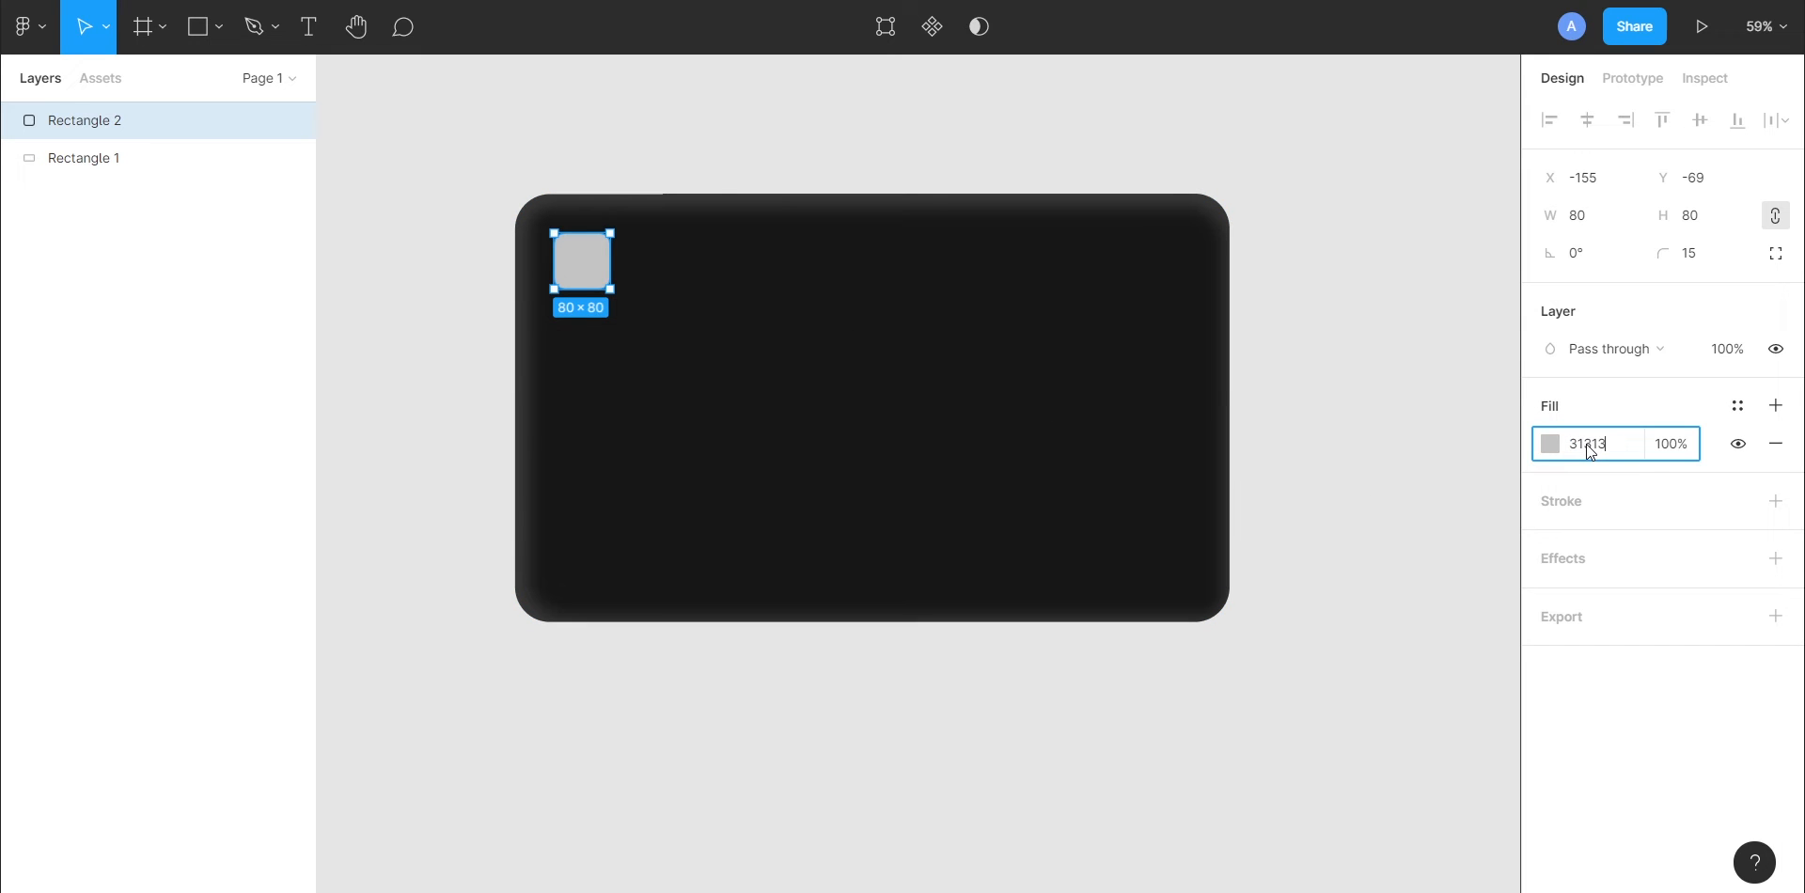
{"action": "key", "text": "Return"}
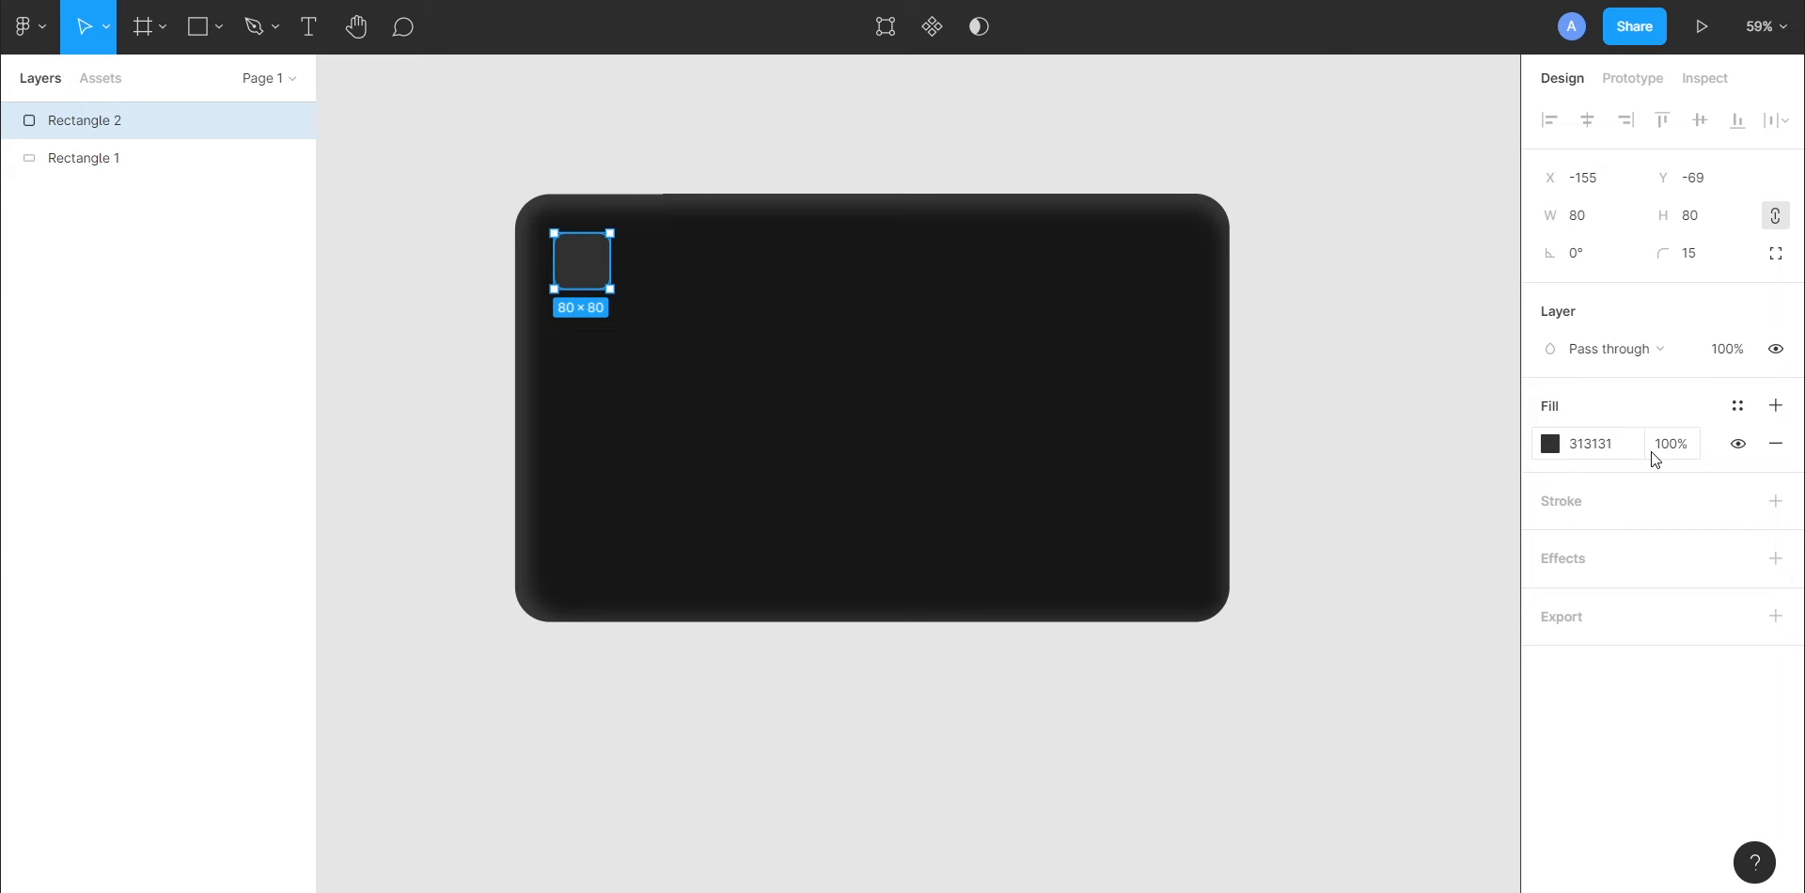
- Add an inner shadow to the small square with X 19, Y -7, blur 22 and 40% opacity
{"action": "left_click", "coordinate": [1775, 558]}
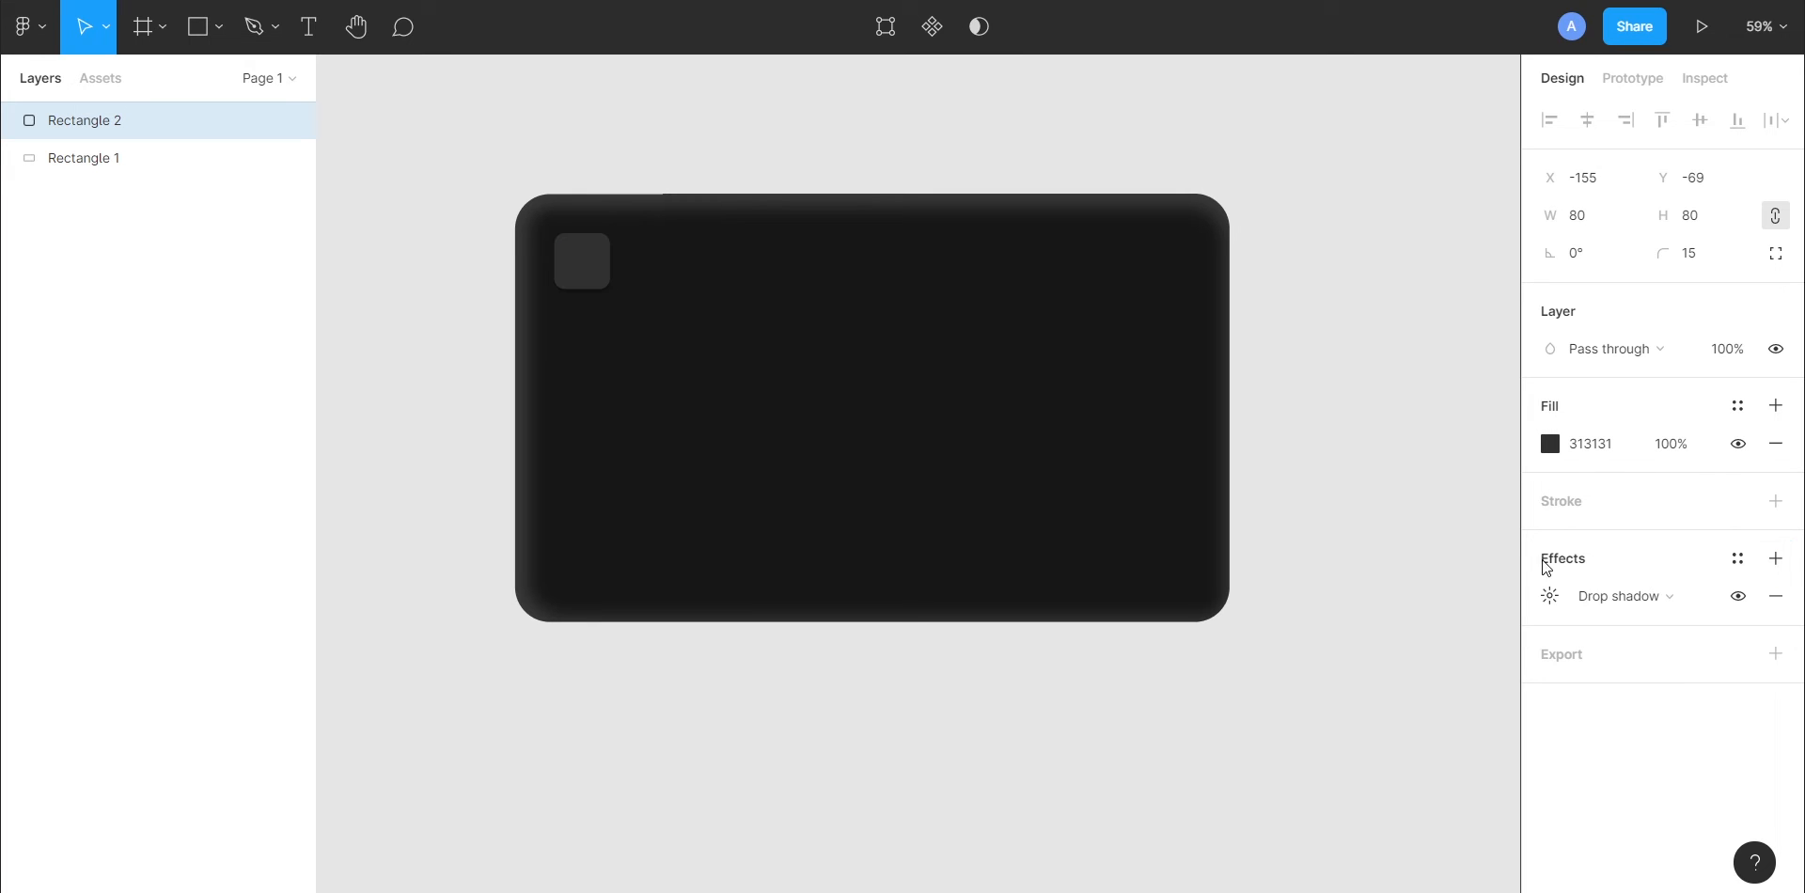
{"action": "left_click", "coordinate": [1626, 598]}
{"action": "left_click", "coordinate": [1673, 567]}
{"action": "left_click", "coordinate": [1549, 596]}
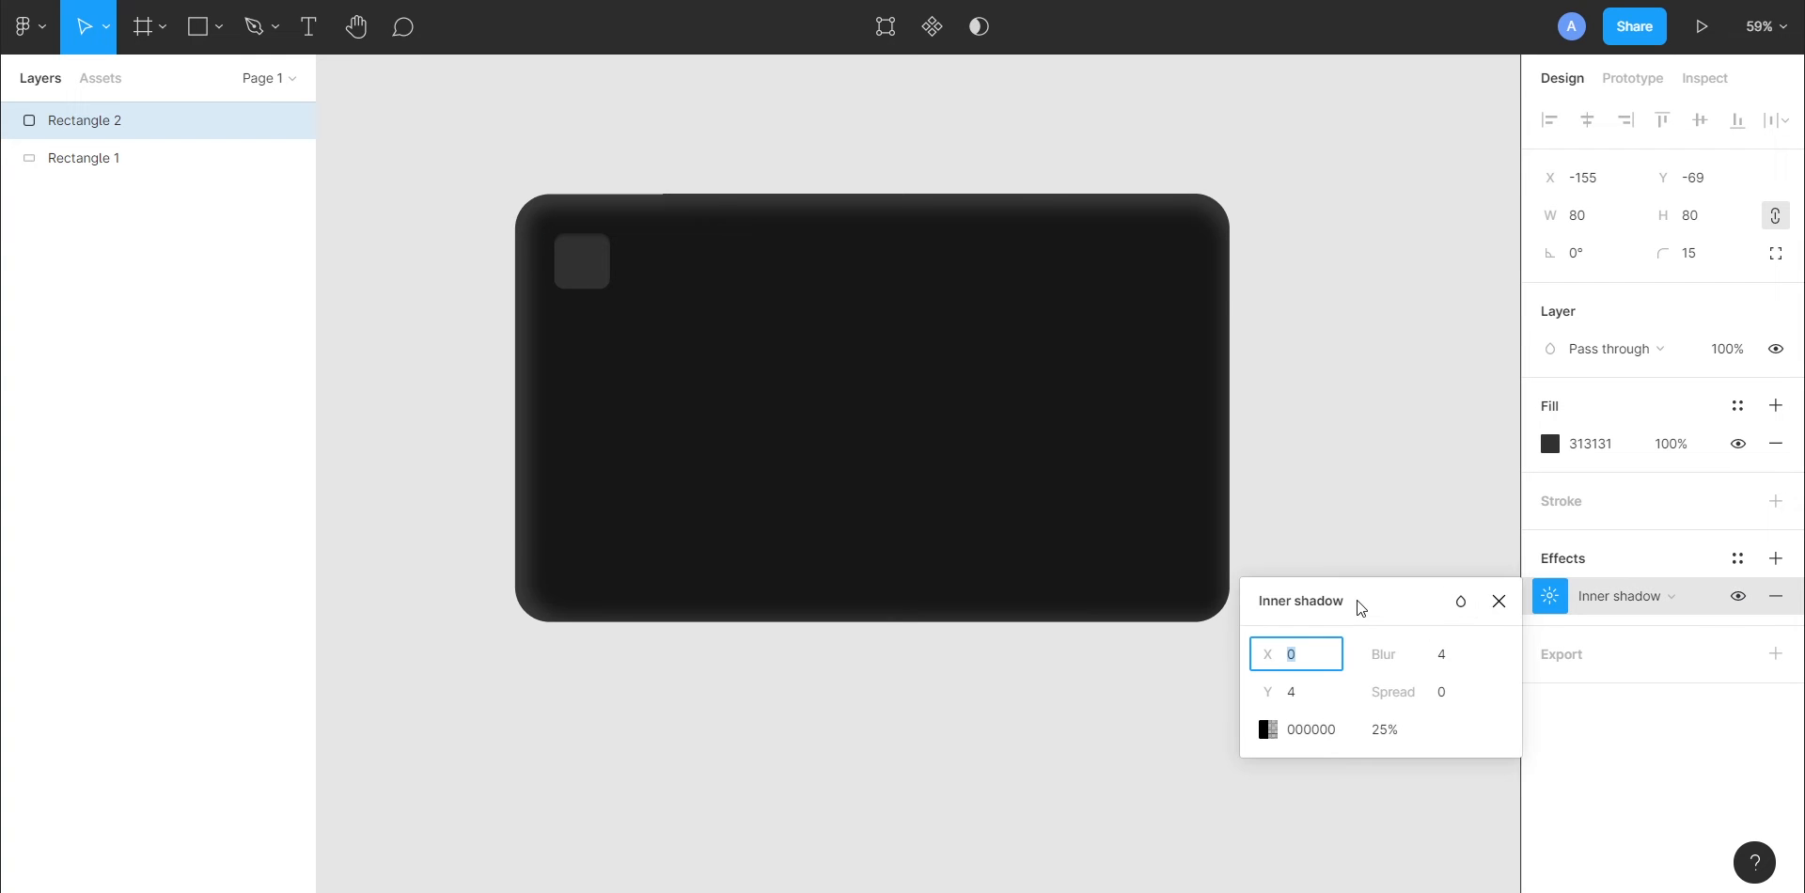
{"action": "type", "text": "19"}
{"action": "key", "text": "Tab"}
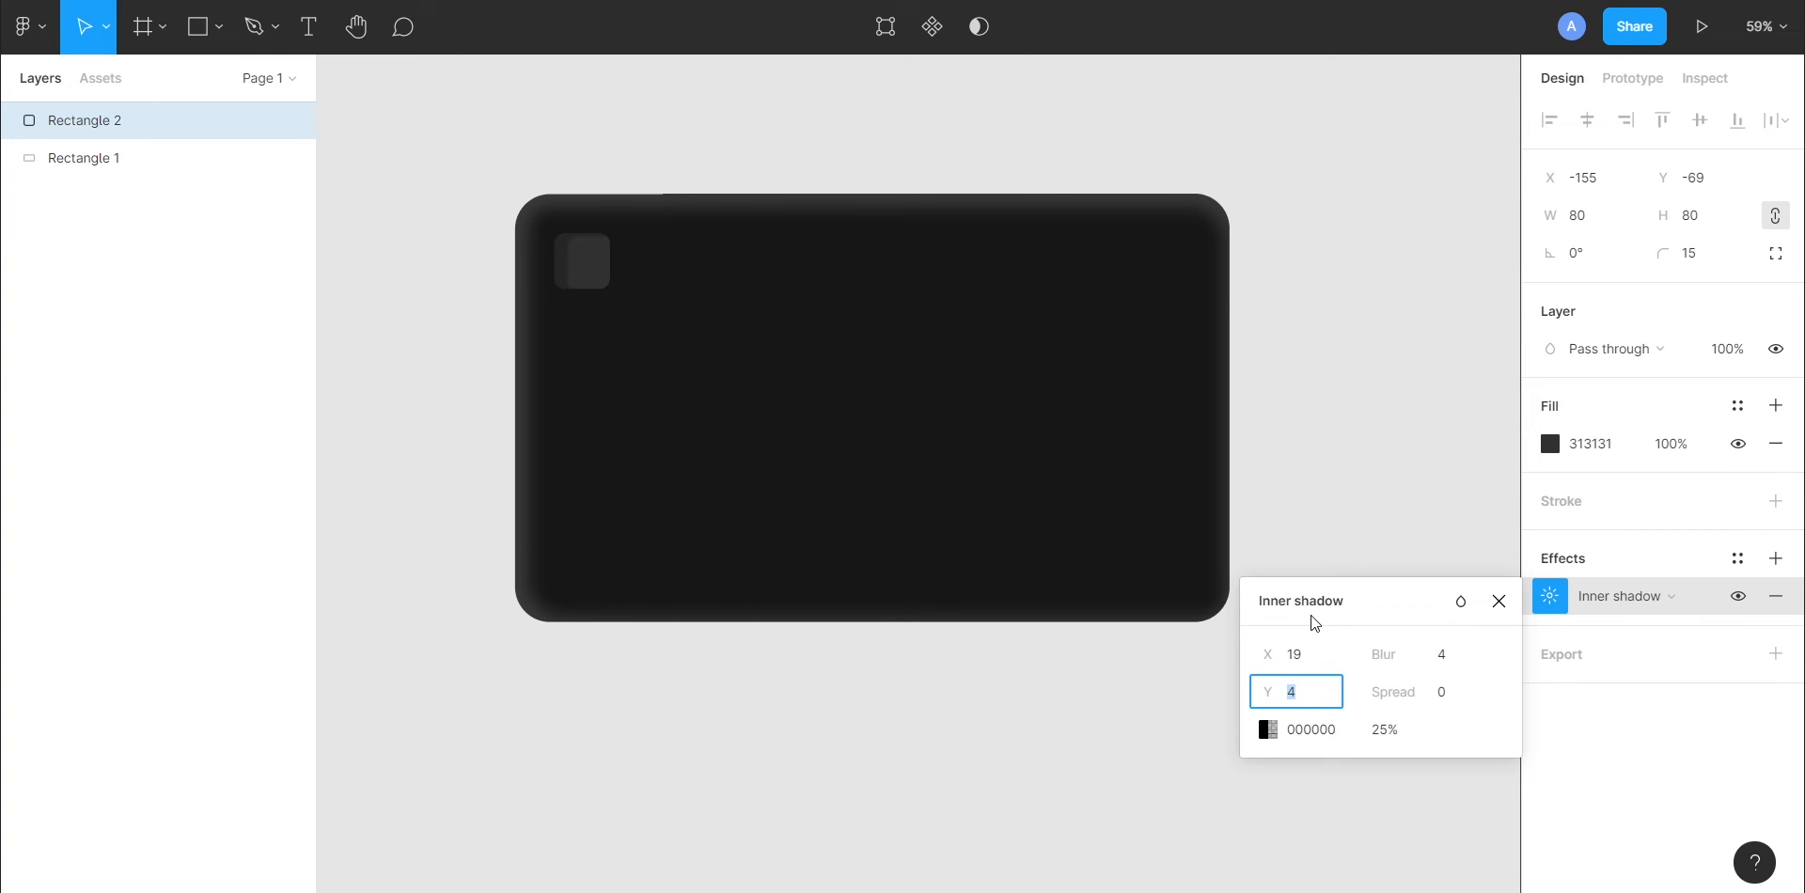
{"action": "type", "text": "-7"}
{"action": "left_click", "coordinate": [1441, 670]}
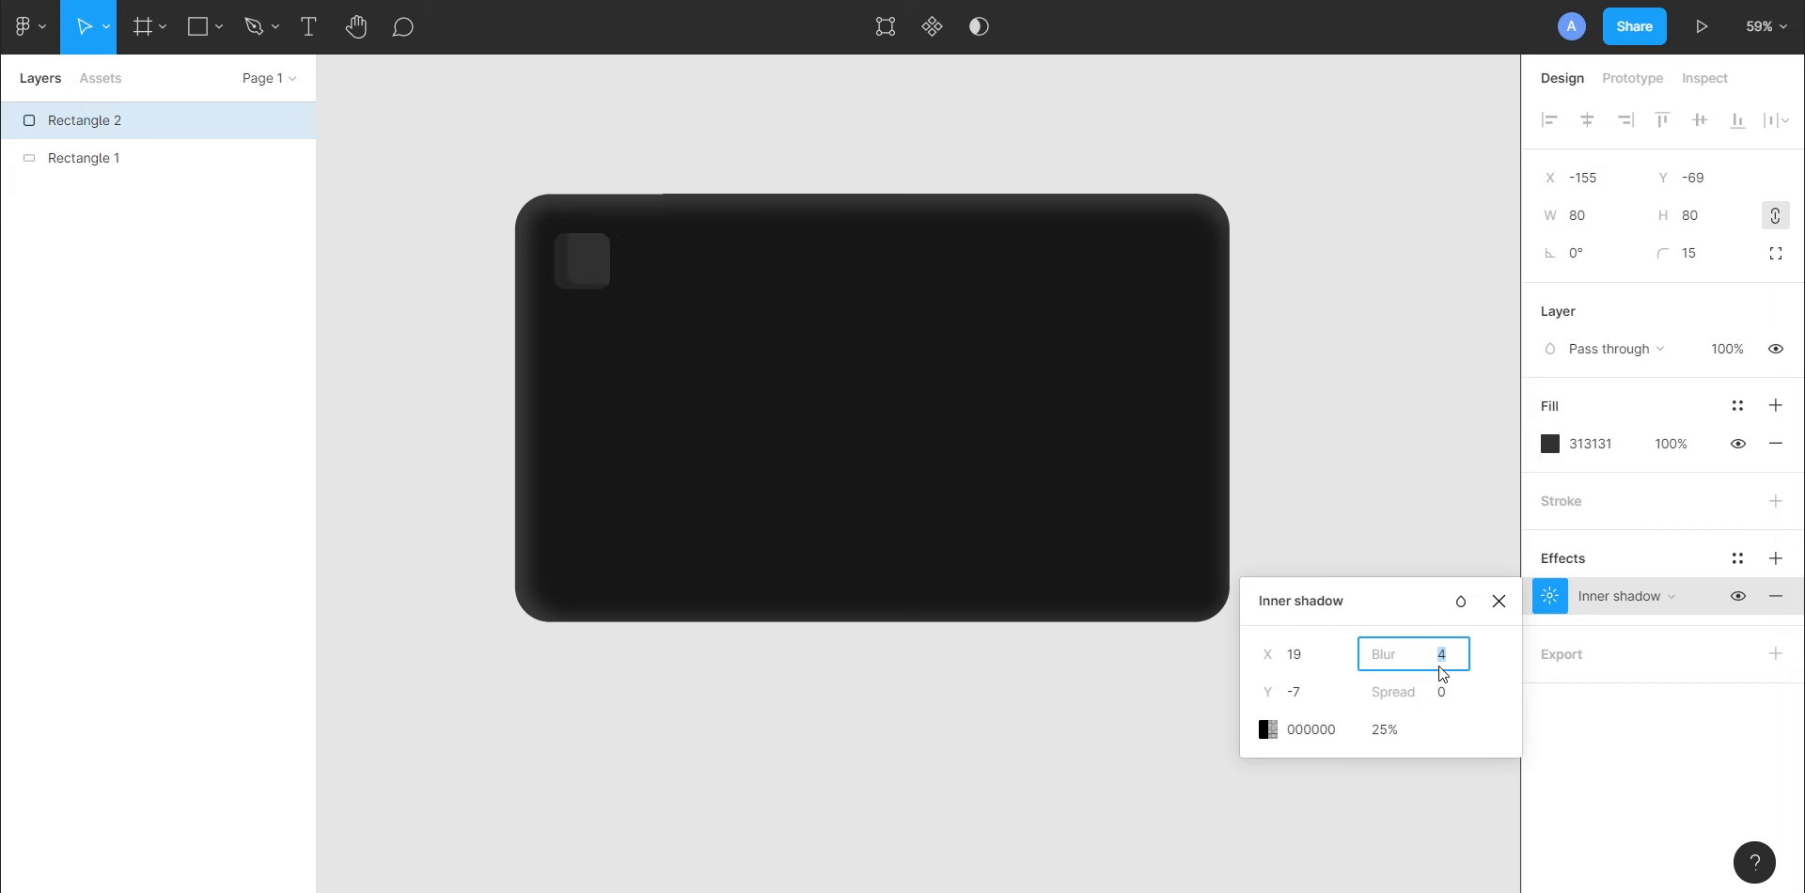
{"action": "type", "text": "22"}
{"action": "left_click", "coordinate": [1389, 739]}
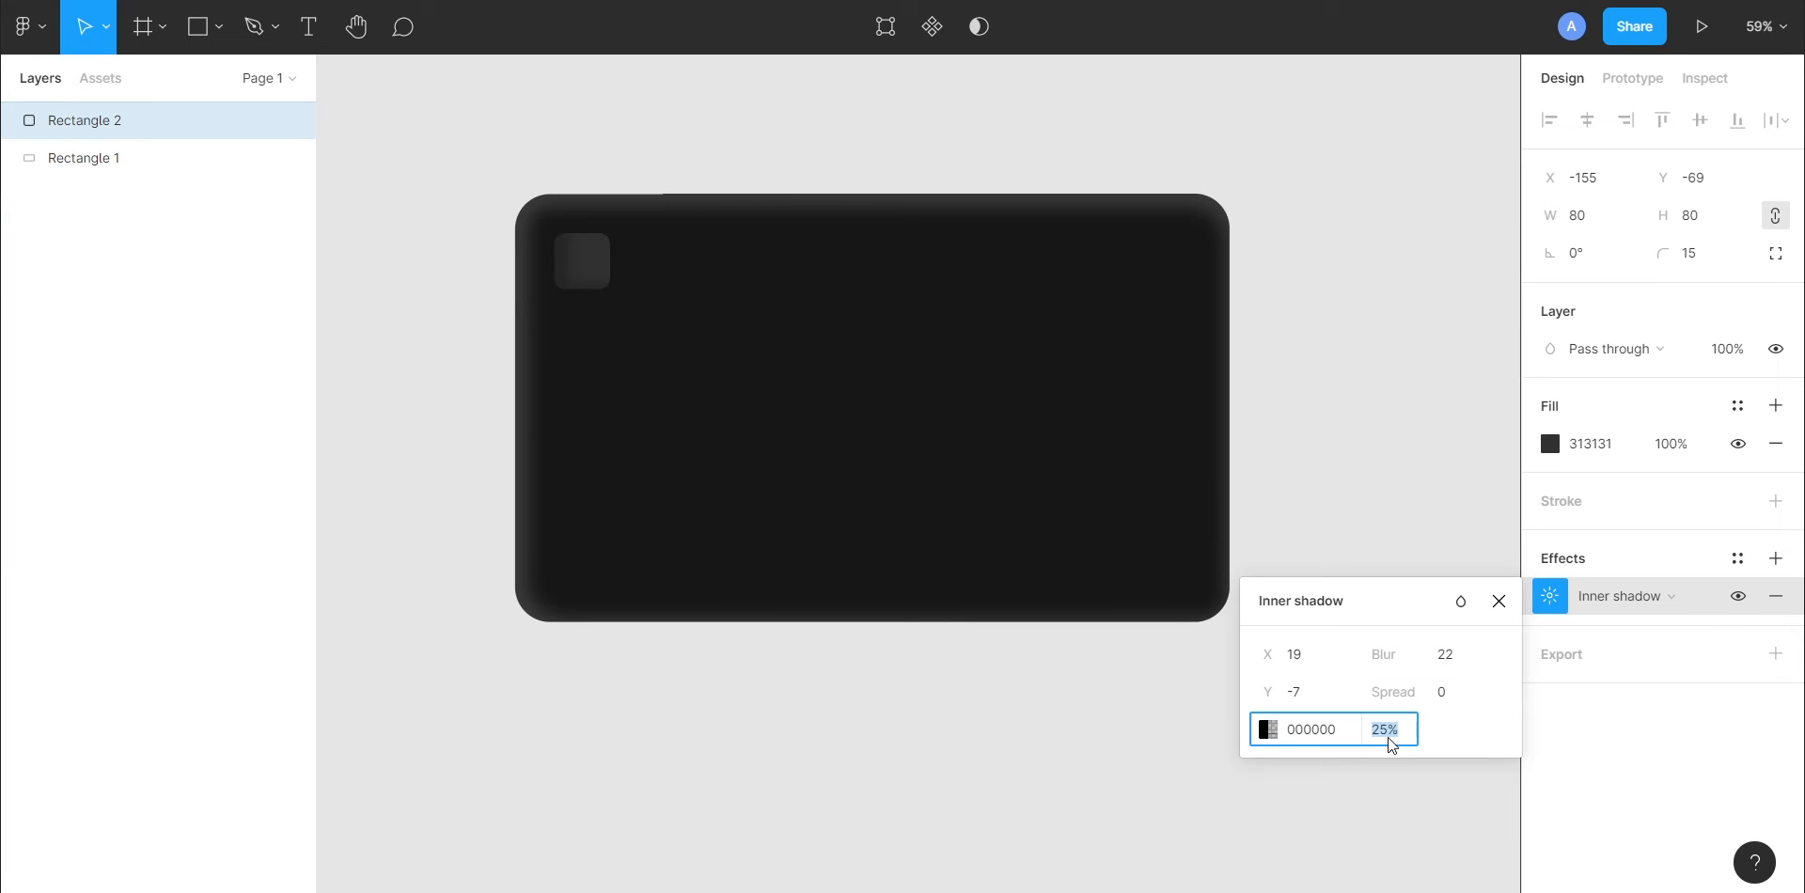
{"action": "type", "text": "40"}
{"action": "key", "text": "Return"}
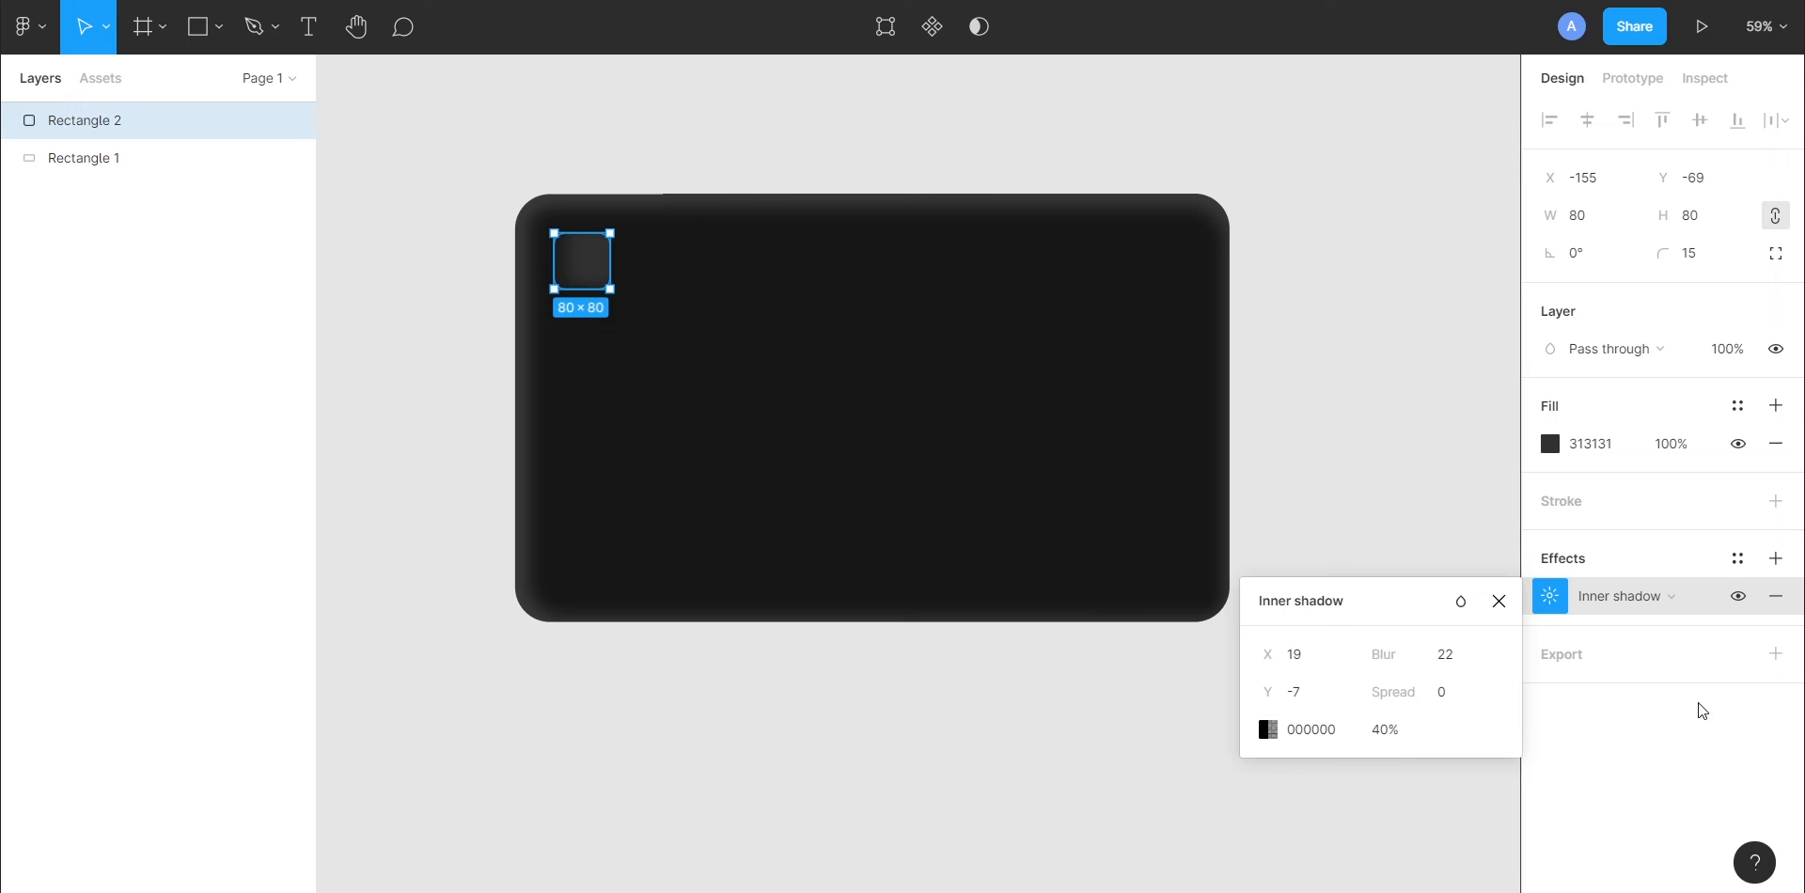
- Add a second inner shadow to the small square, offset X -7 and Y 19
{"action": "left_click", "coordinate": [1775, 558]}
{"action": "left_click", "coordinate": [1640, 592]}
{"action": "left_click", "coordinate": [1629, 567]}
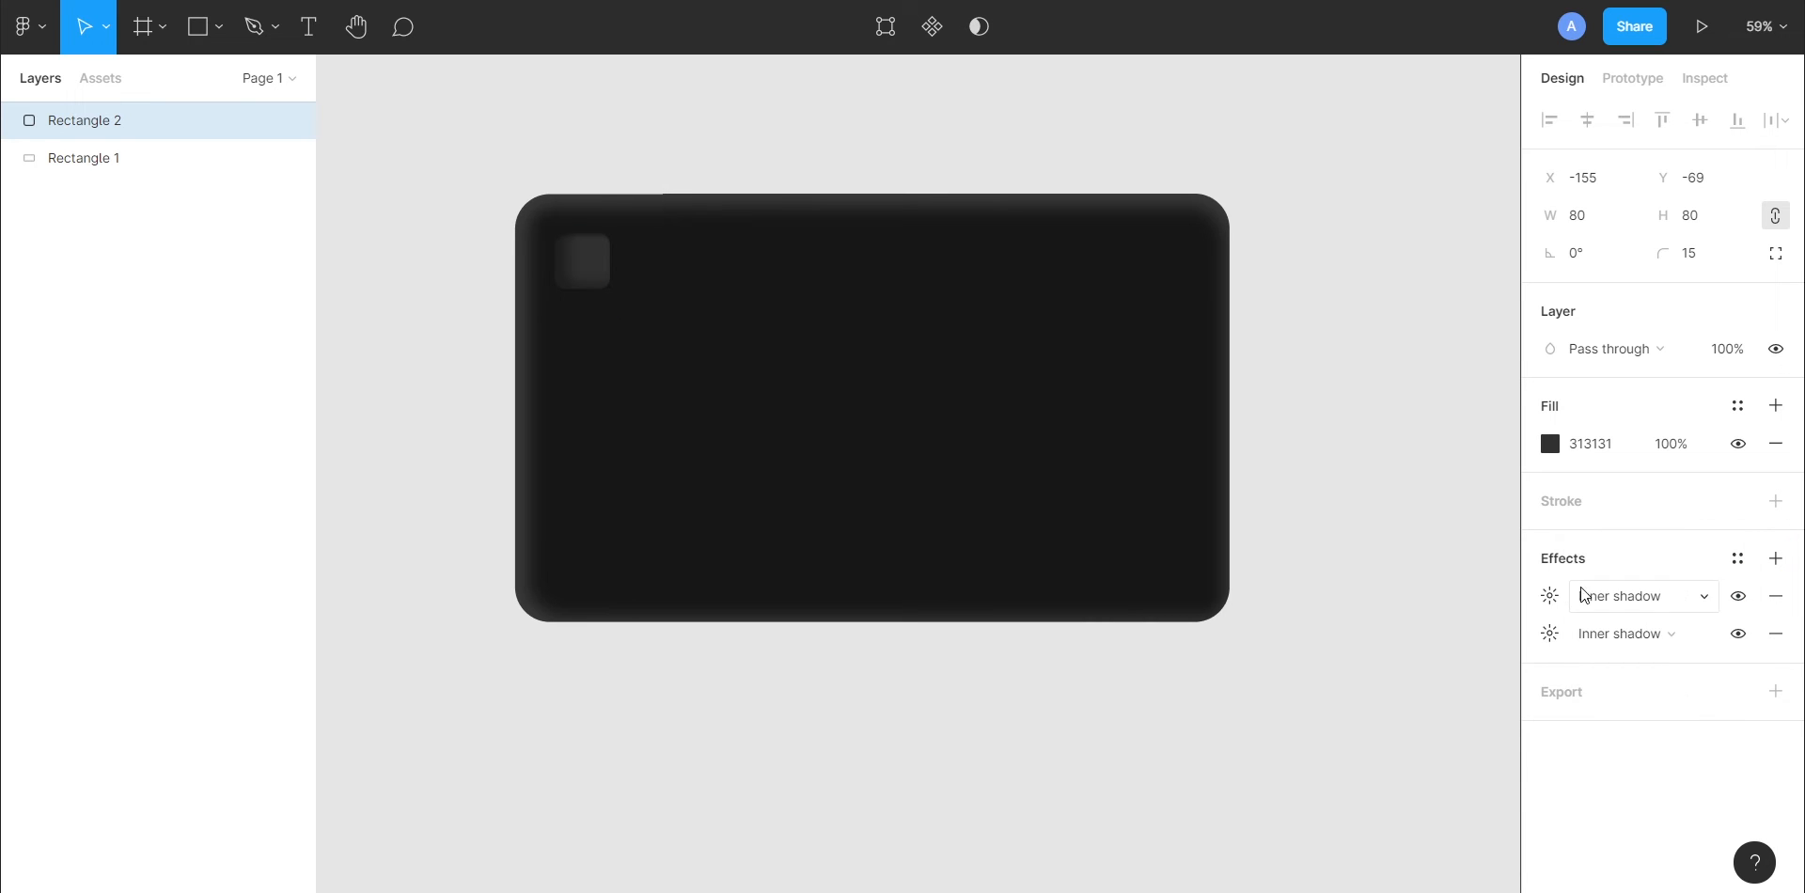
{"action": "left_click", "coordinate": [1549, 596]}
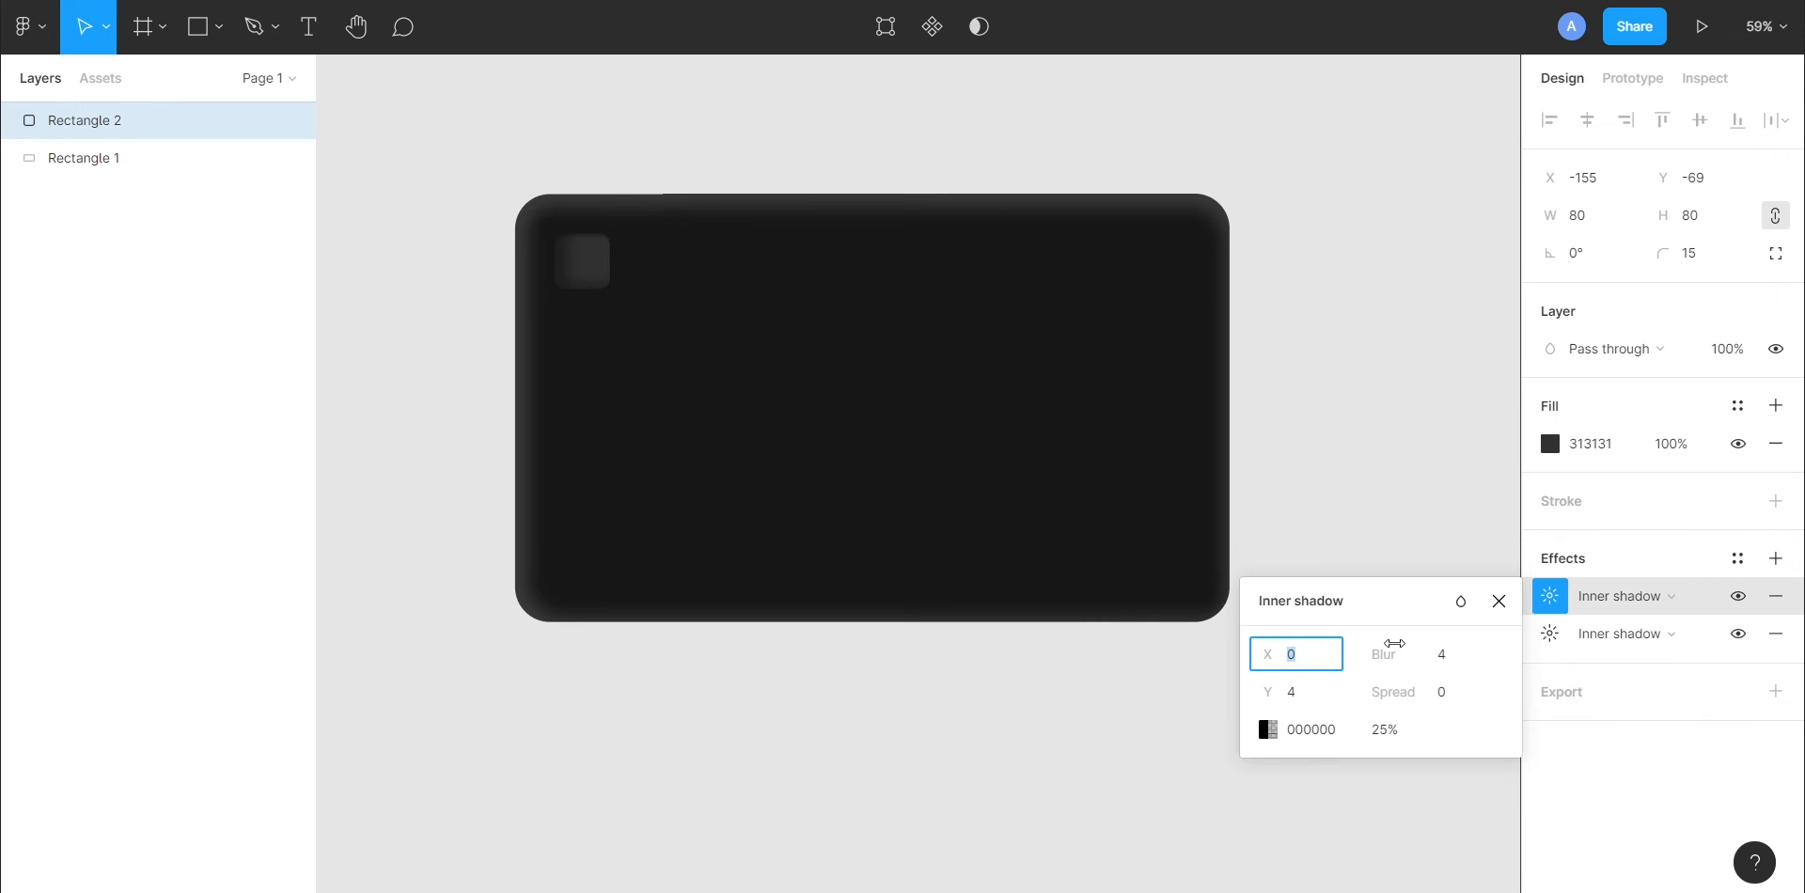
{"action": "left_click", "coordinate": [1333, 693]}
{"action": "type", "text": "19"}
{"action": "key", "text": "Tab"}
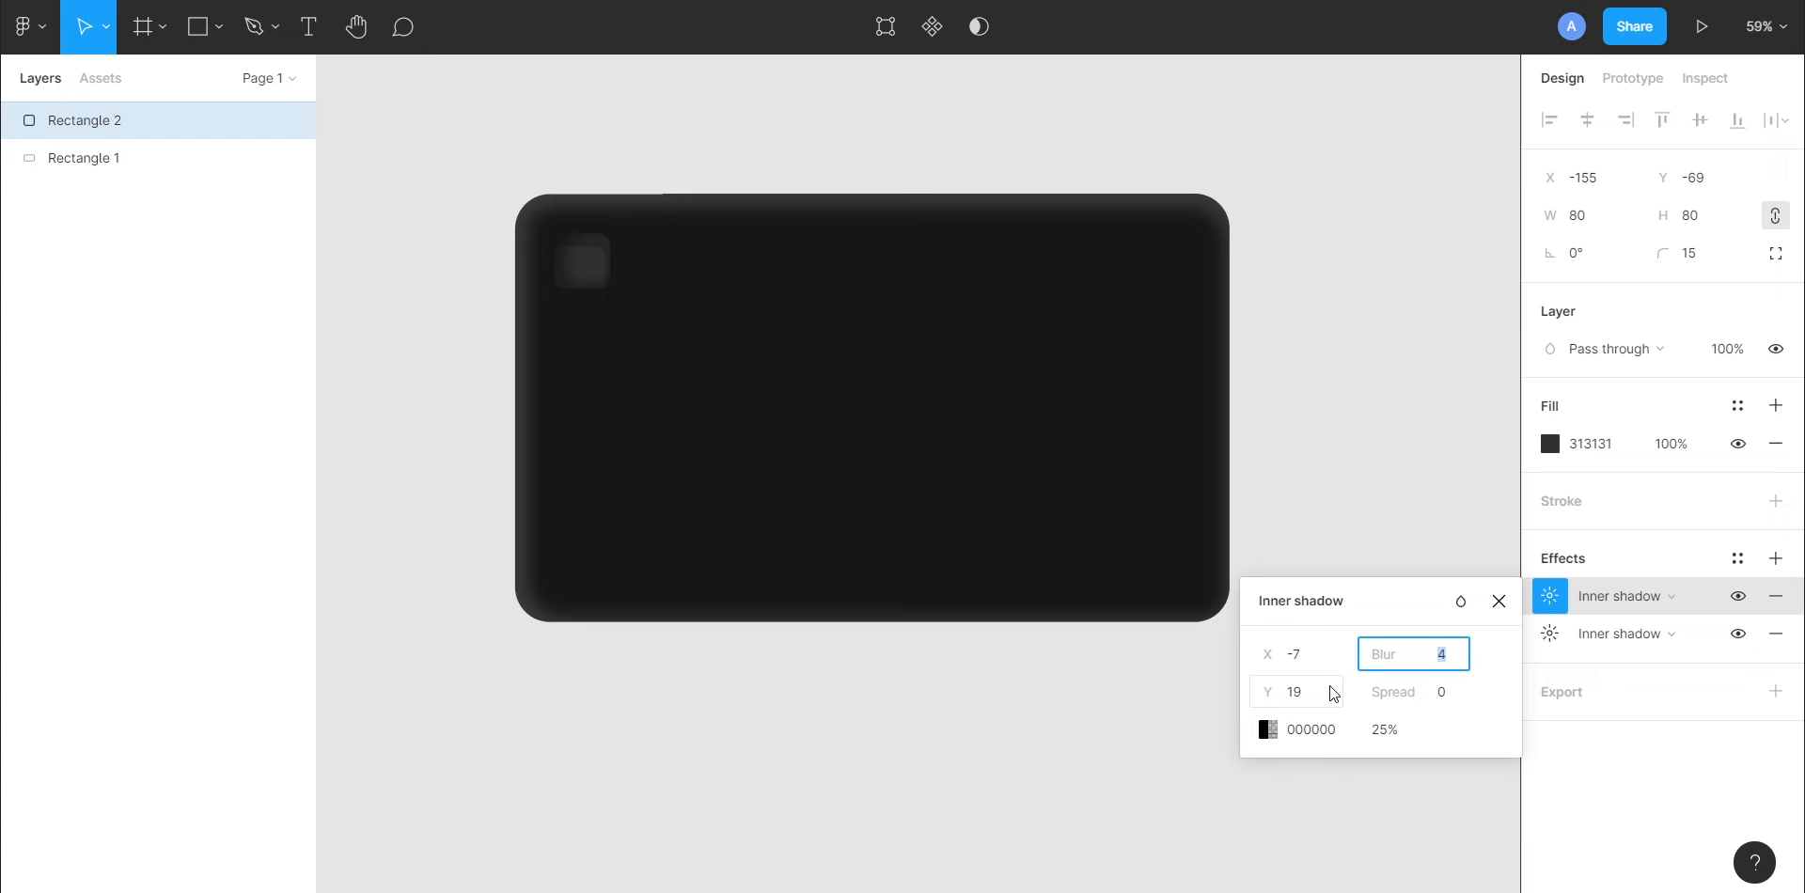
- Set the new inner shadow's blur to 40 and its colour to 404040 at 100% opacity
{"action": "type", "text": "40"}
{"action": "key", "text": "Tab"}
{"action": "key", "text": "Tab"}
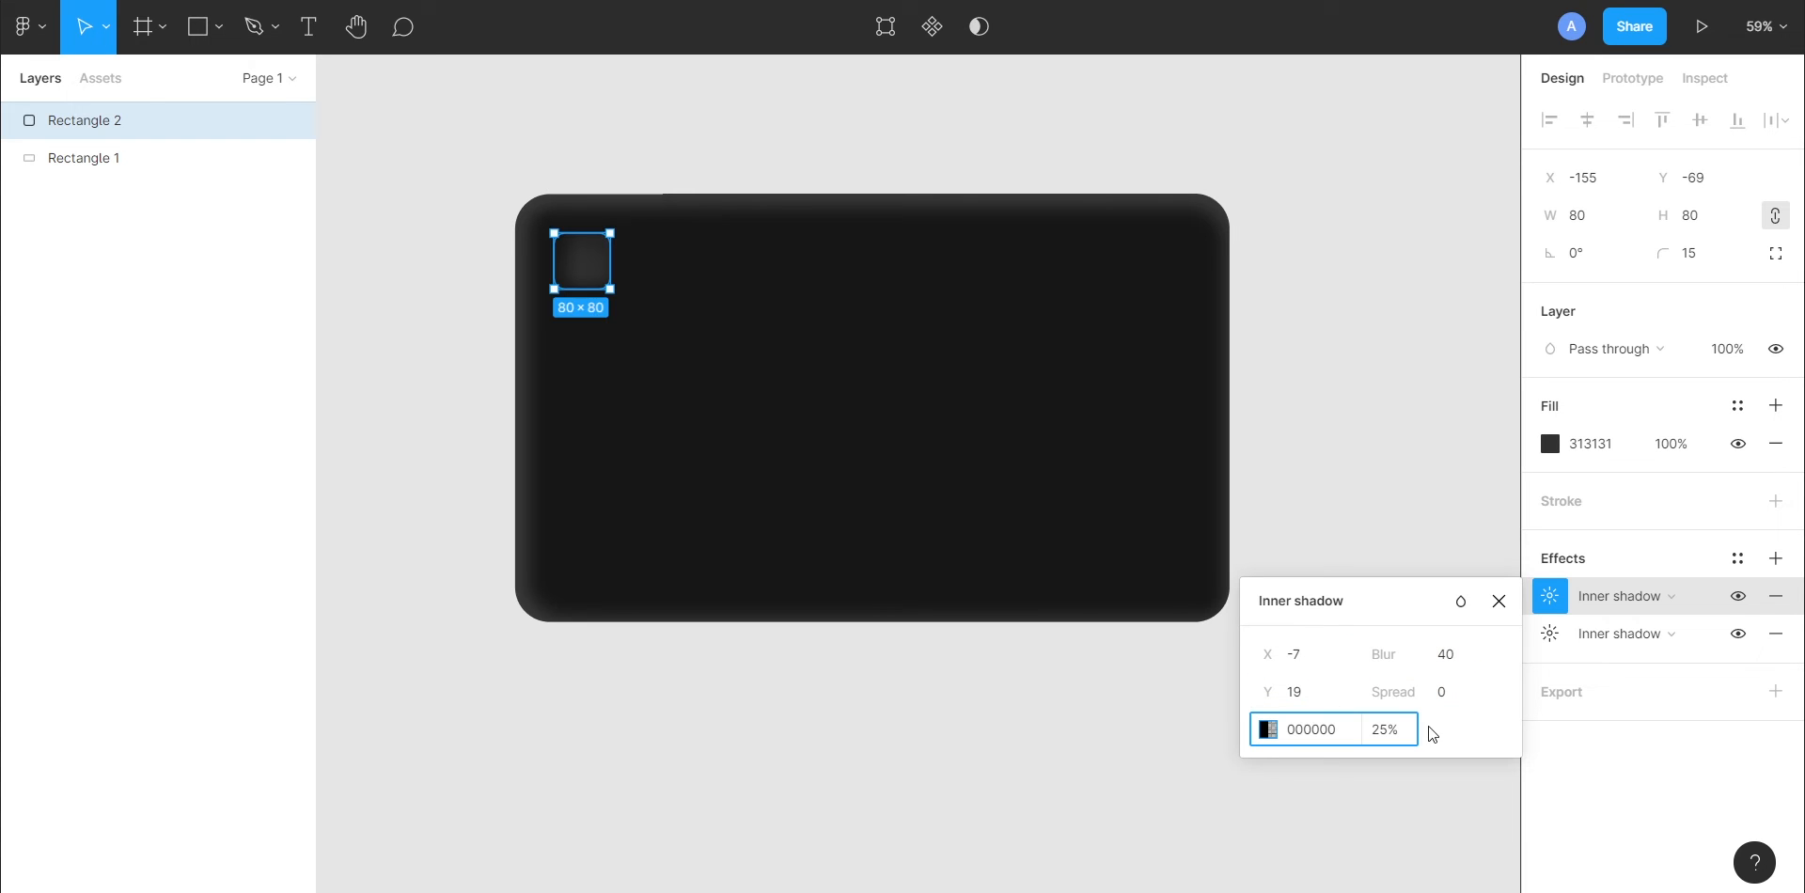
{"action": "type", "text": "40404"}
{"action": "key", "text": "Return"}
{"action": "left_click", "coordinate": [1265, 435]}
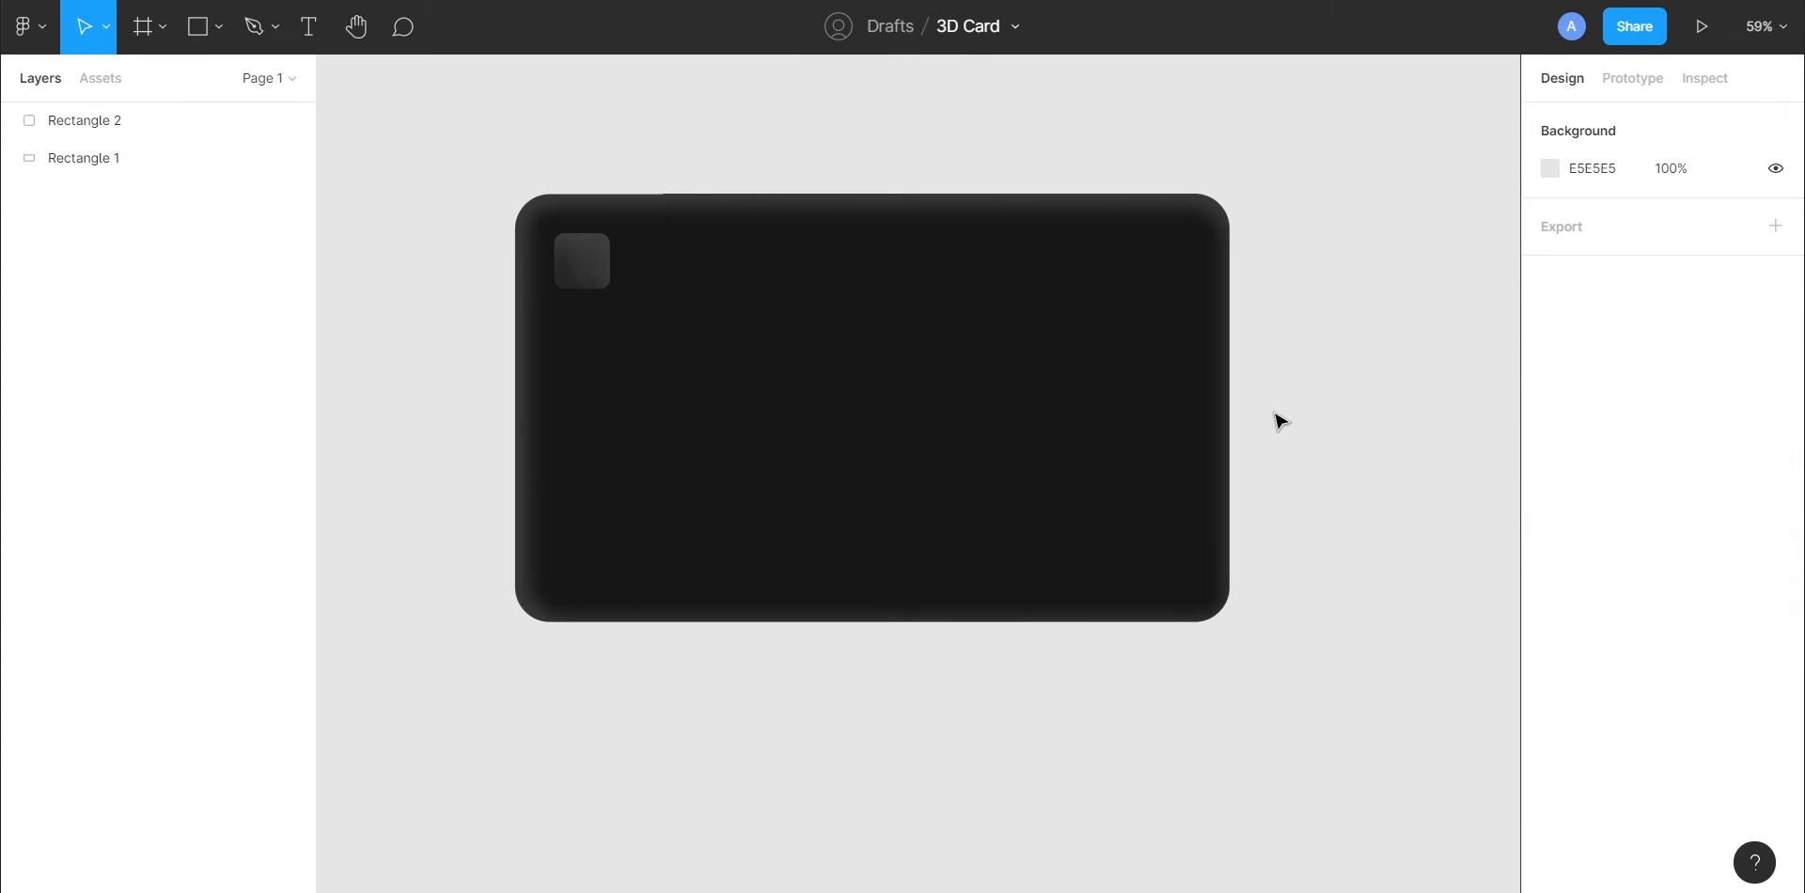
{"action": "scroll", "coordinate": [1340, 445], "scroll_direction": "left", "scroll_amount": 1}
{"action": "scroll", "coordinate": [1340, 445], "scroll_direction": "right", "scroll_amount": 2}
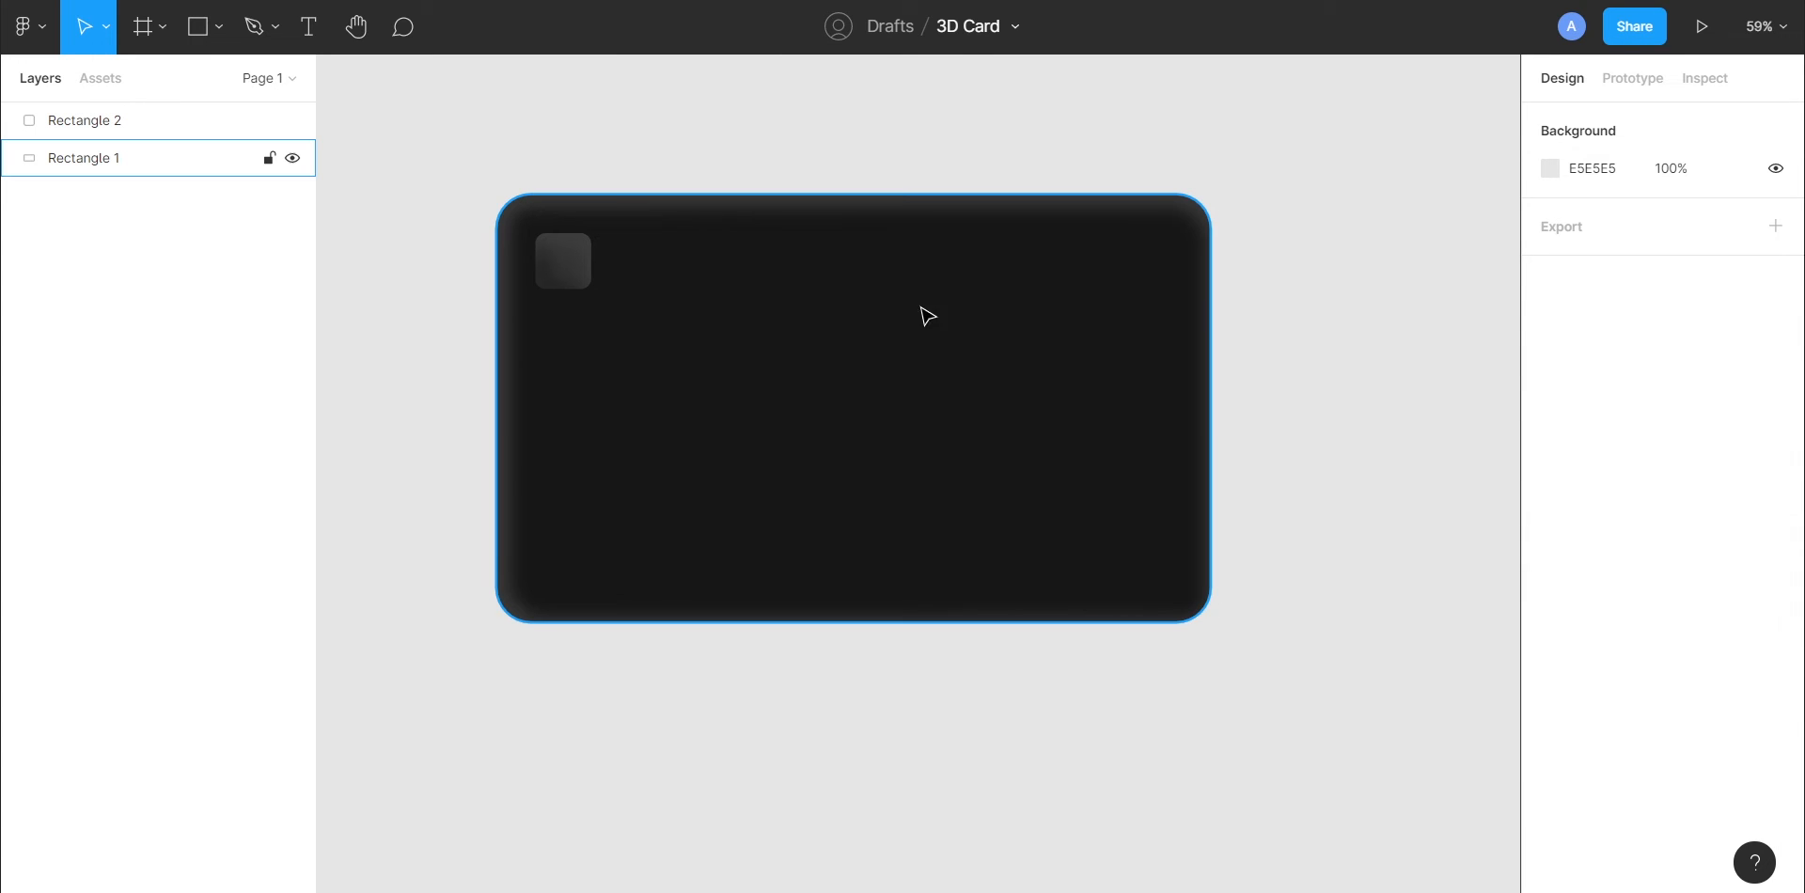
- Widen the small square in the card's upper-left corner to 96, keeping its height at 80
{"action": "left_click", "coordinate": [576, 246]}
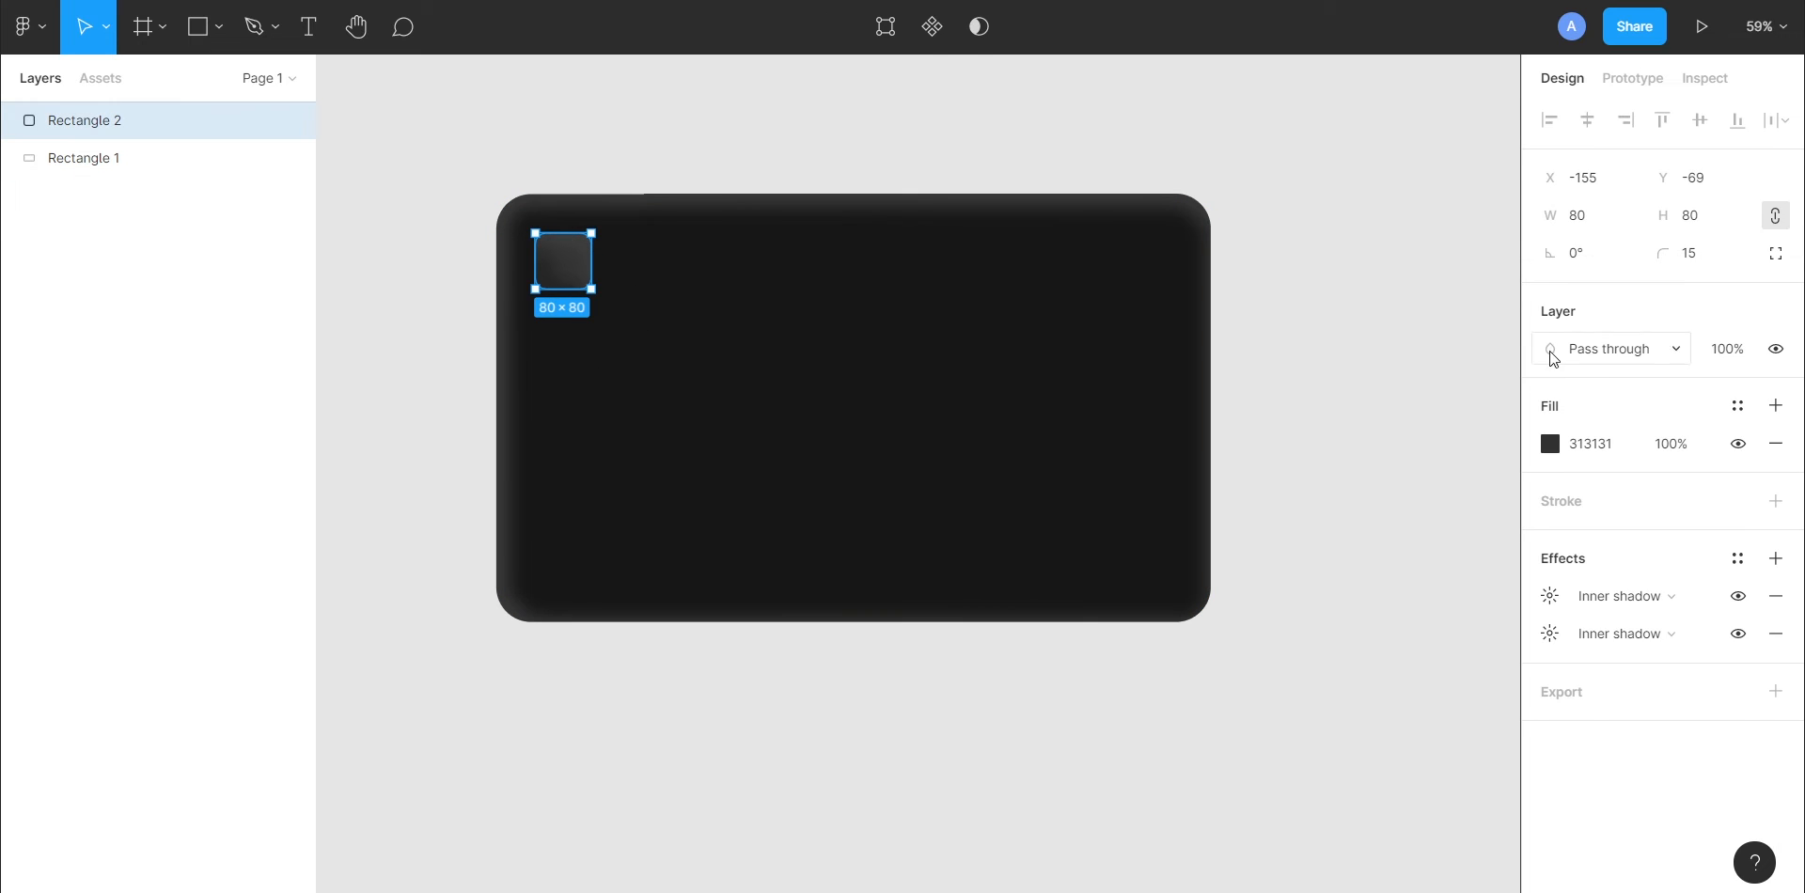
{"action": "left_click", "coordinate": [1614, 217]}
{"action": "type", "text": "95"}
{"action": "key", "text": "Return"}
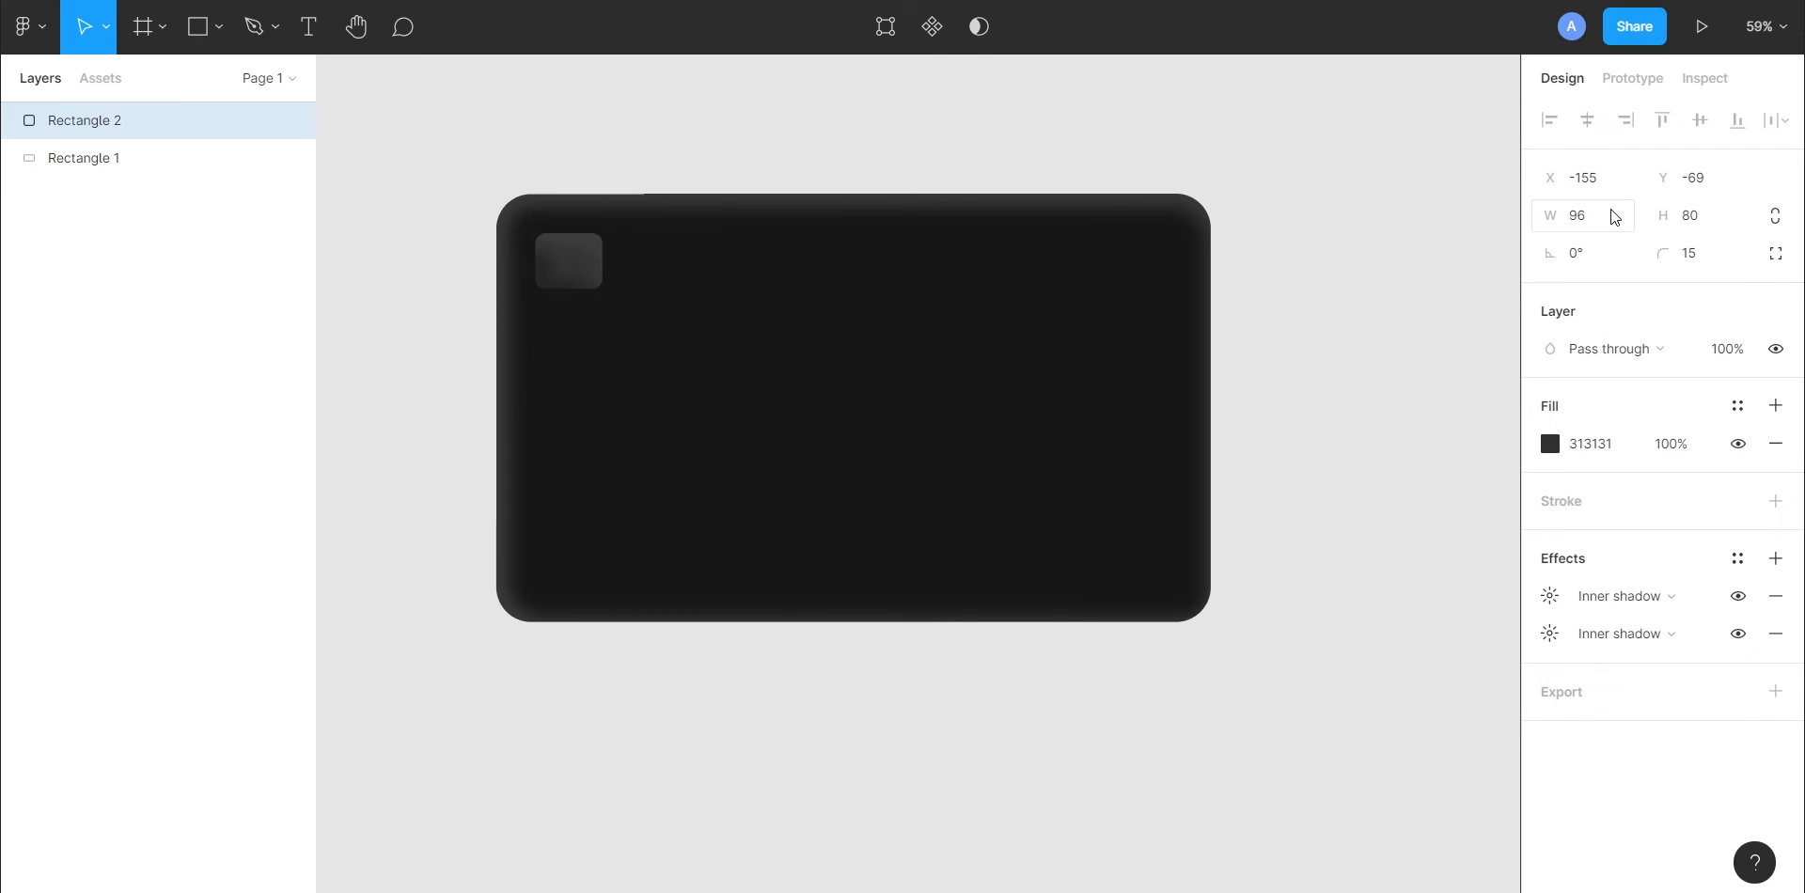
{"action": "left_click", "coordinate": [1426, 296]}
{"action": "scroll", "coordinate": [756, 357], "scroll_direction": "up", "scroll_amount": 2}
- Add a drop shadow to the 96 × 80 rectangle with X 30, Y 0 and blur 100
{"action": "left_click", "coordinate": [566, 310]}
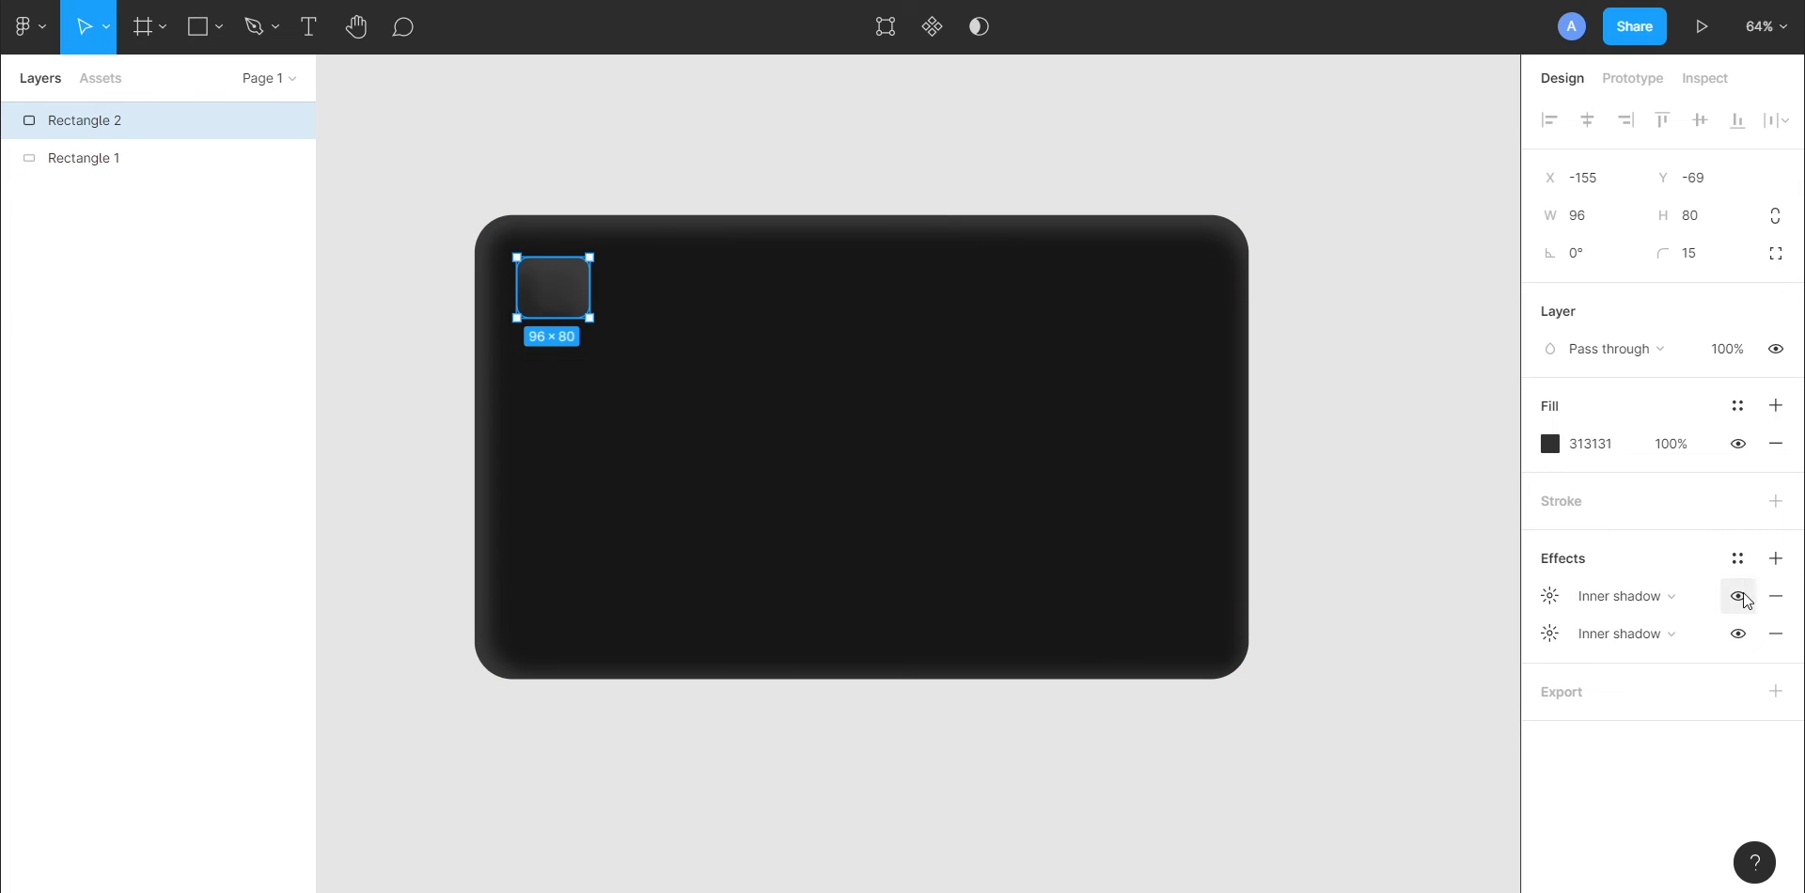
{"action": "left_click", "coordinate": [1775, 558]}
{"action": "left_click", "coordinate": [1547, 594]}
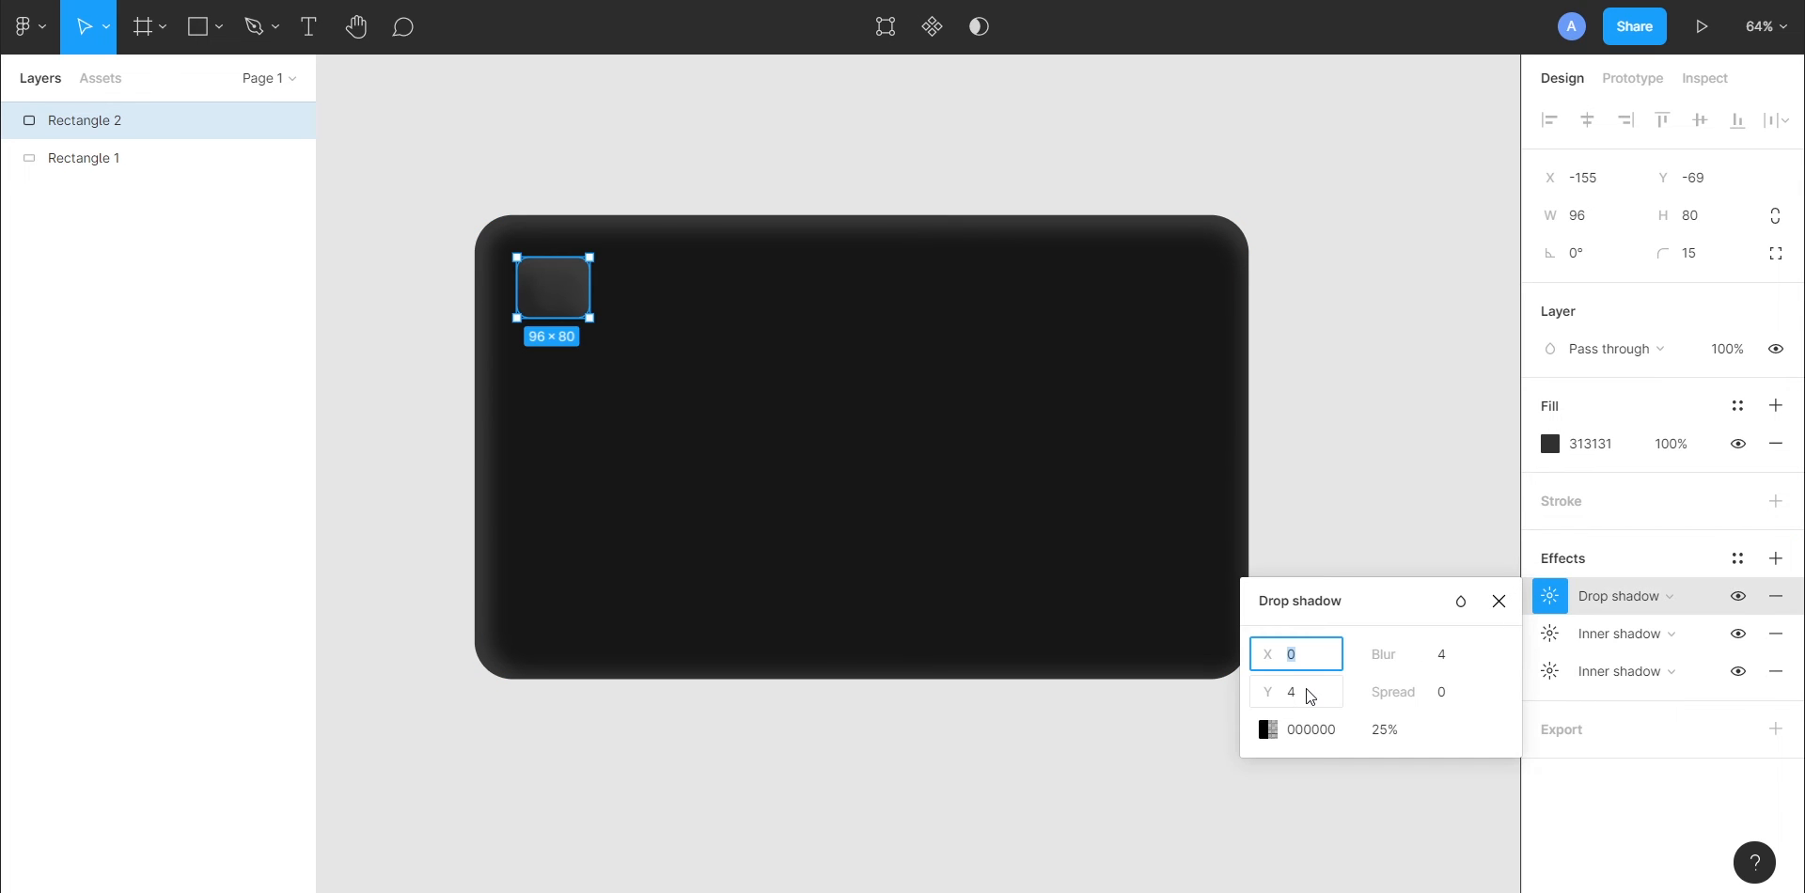
{"action": "type", "text": "30"}
{"action": "key", "text": "Tab"}
{"action": "type", "text": "0"}
{"action": "key", "text": "Tab"}
{"action": "type", "text": "100"}
{"action": "key", "text": "Tab"}
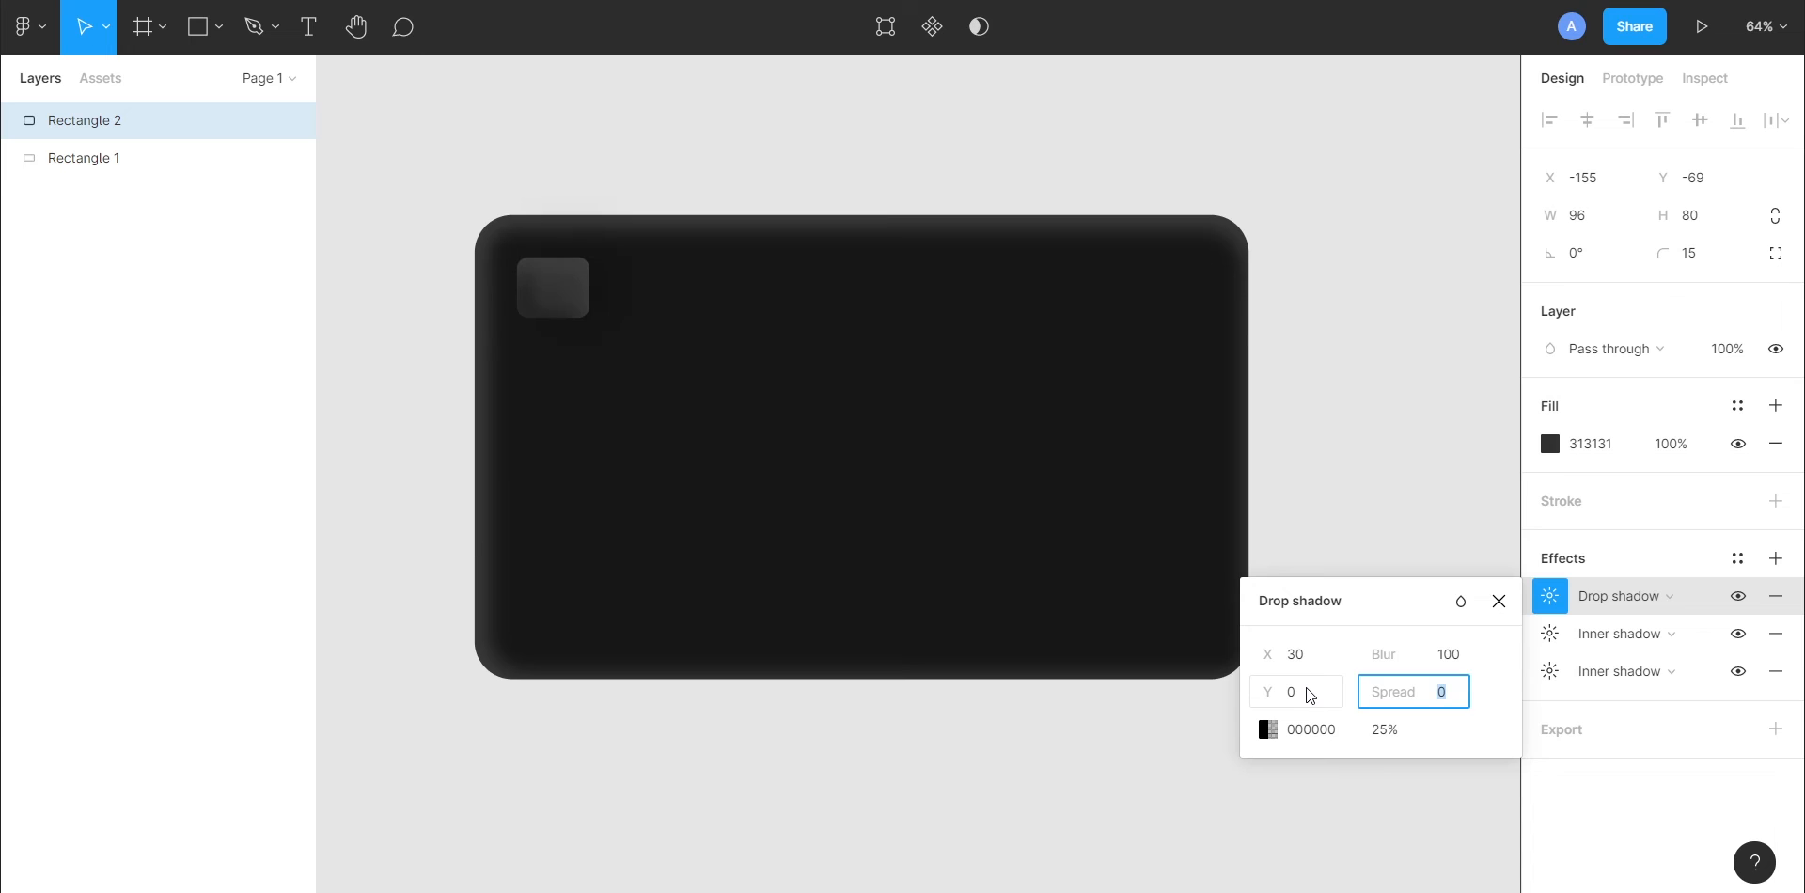
- Set the small rectangle's drop shadow opacity to 60%
{"action": "key", "text": "Tab"}
{"action": "left_click", "coordinate": [1389, 742]}
{"action": "type", "text": "60"}
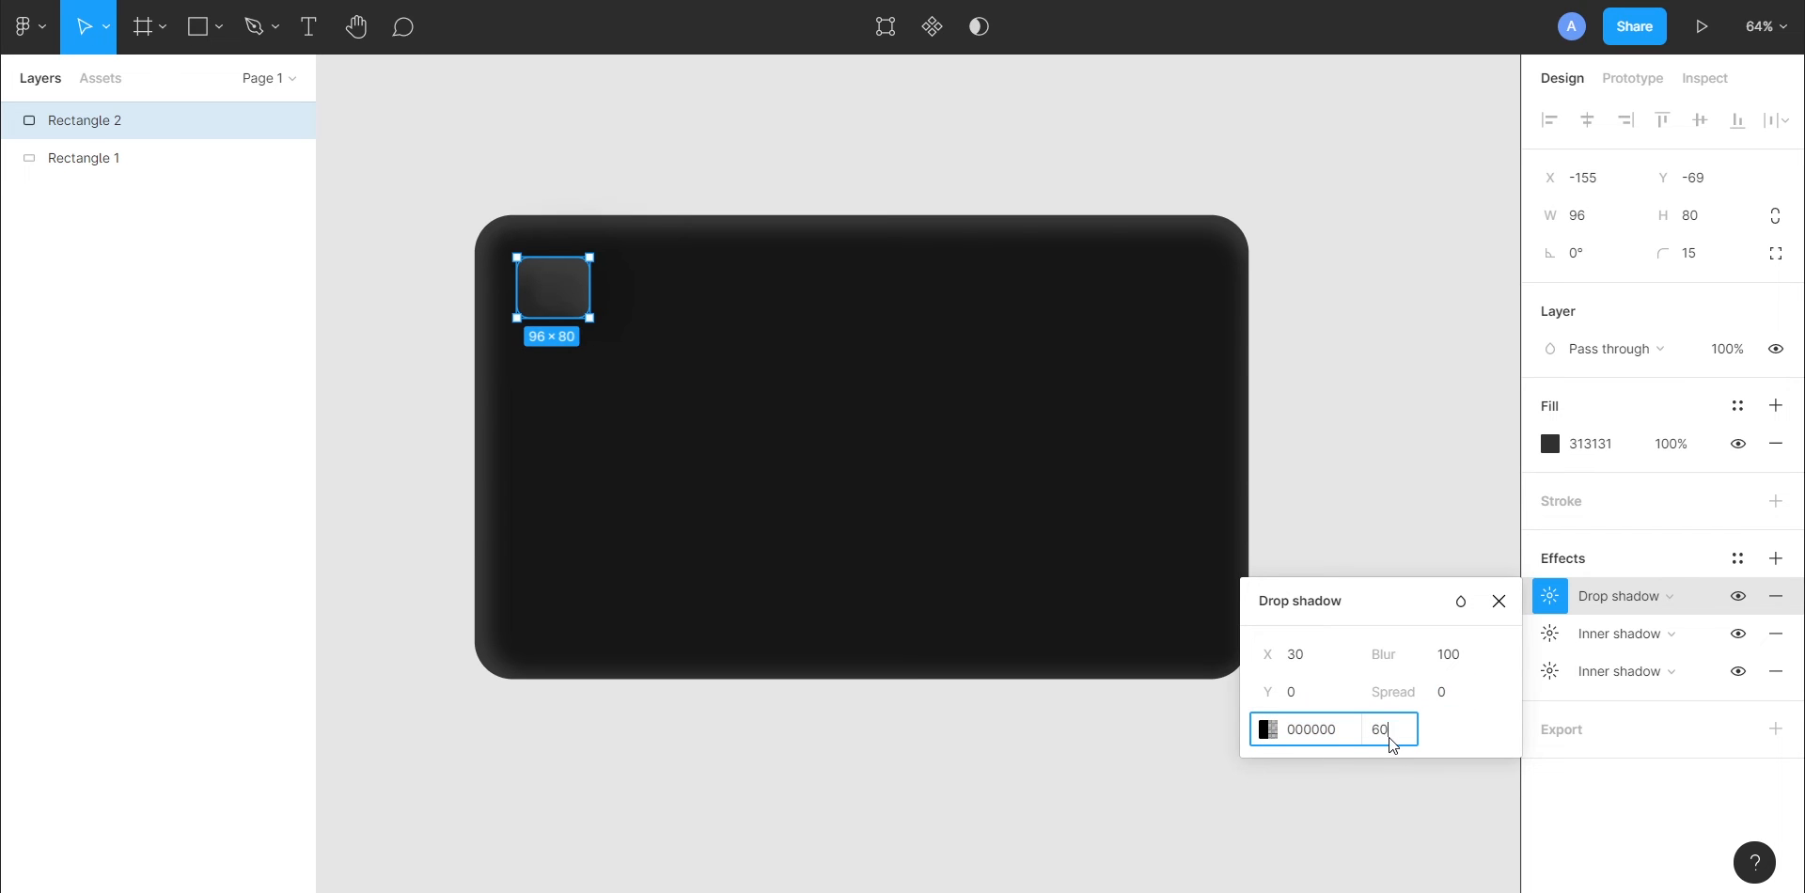
{"action": "key", "text": "Return"}
{"action": "left_click", "coordinate": [1329, 391]}
{"action": "scroll", "coordinate": [809, 338], "scroll_direction": "down", "scroll_amount": 1}
- Duplicate the small rectangle directly below itself at Y 62 and set the copy's width to 885
{"action": "left_click", "coordinate": [572, 298]}
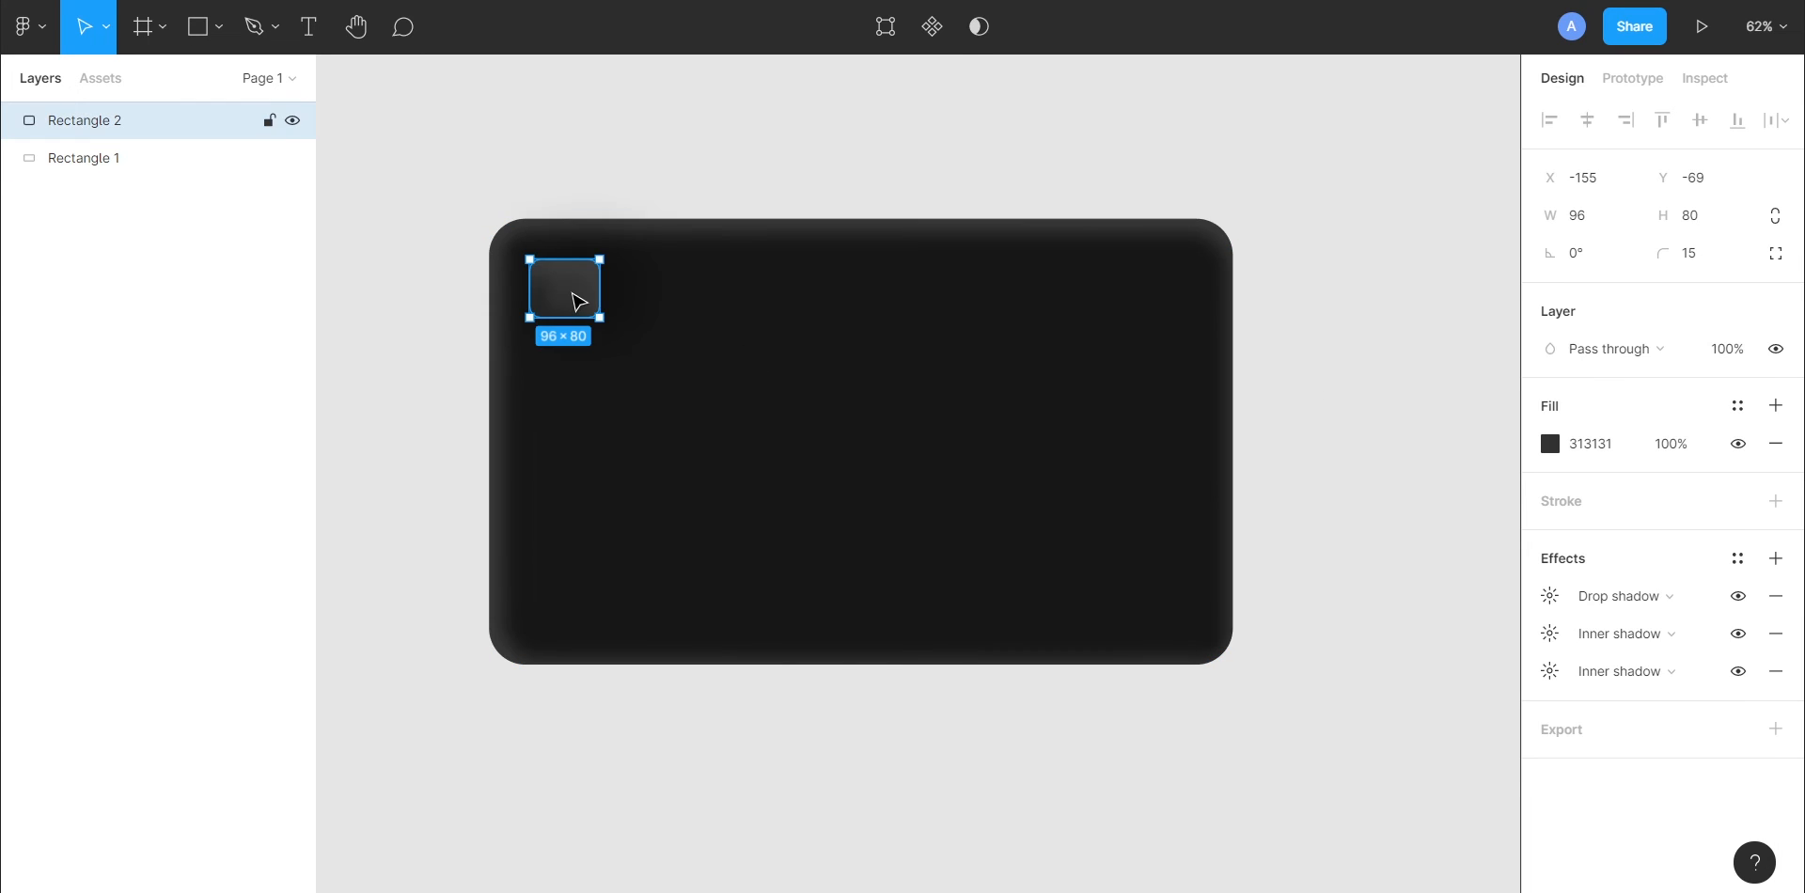
{"action": "key", "text": "ctrl+c"}
{"action": "key", "text": "ctrl+v"}
{"action": "left_click_drag", "start_coordinate": [577, 300], "coordinate": [580, 385]}
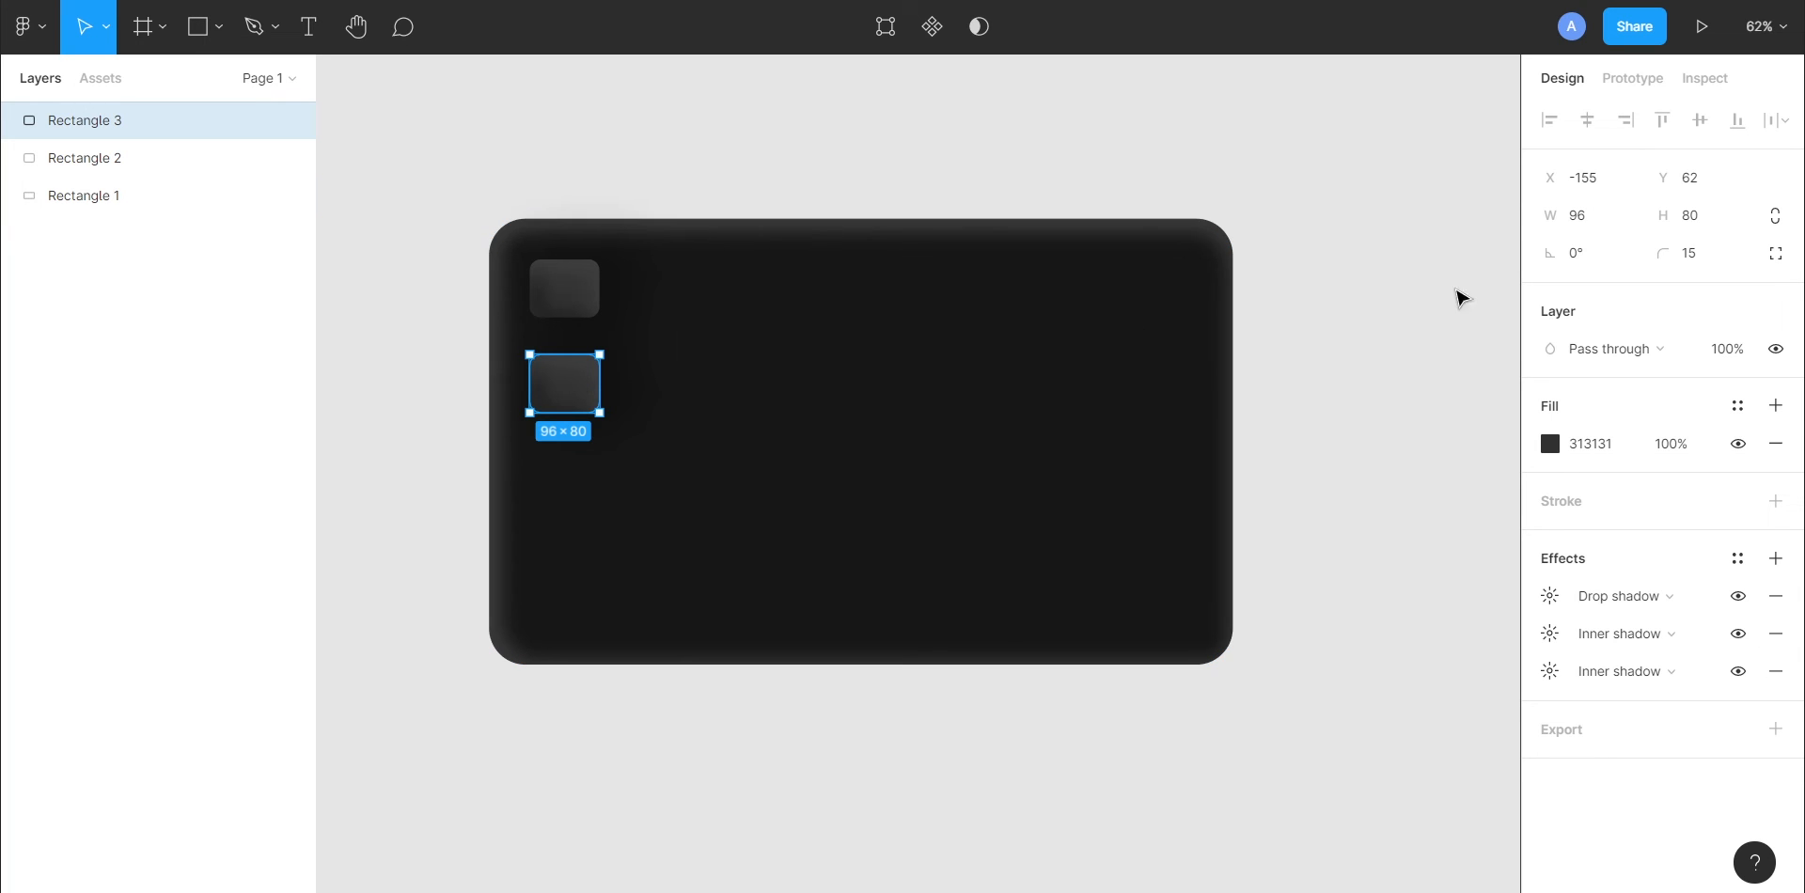
{"action": "left_click", "coordinate": [1630, 224]}
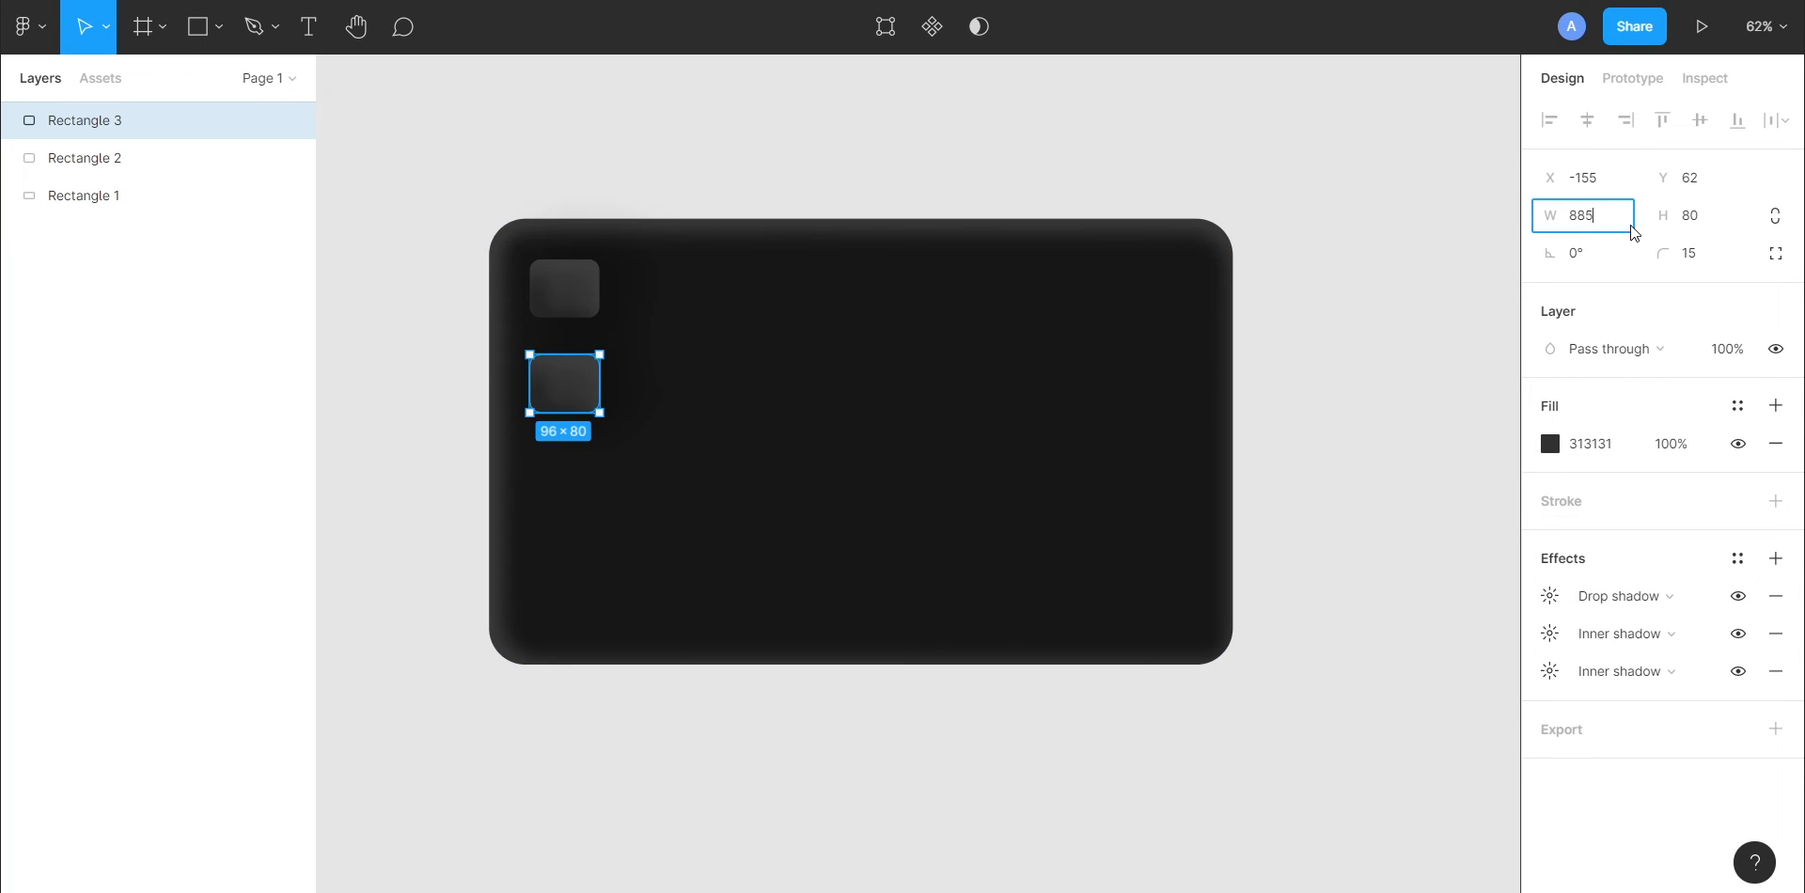
{"action": "type", "text": "885"}
{"action": "key", "text": "Return"}
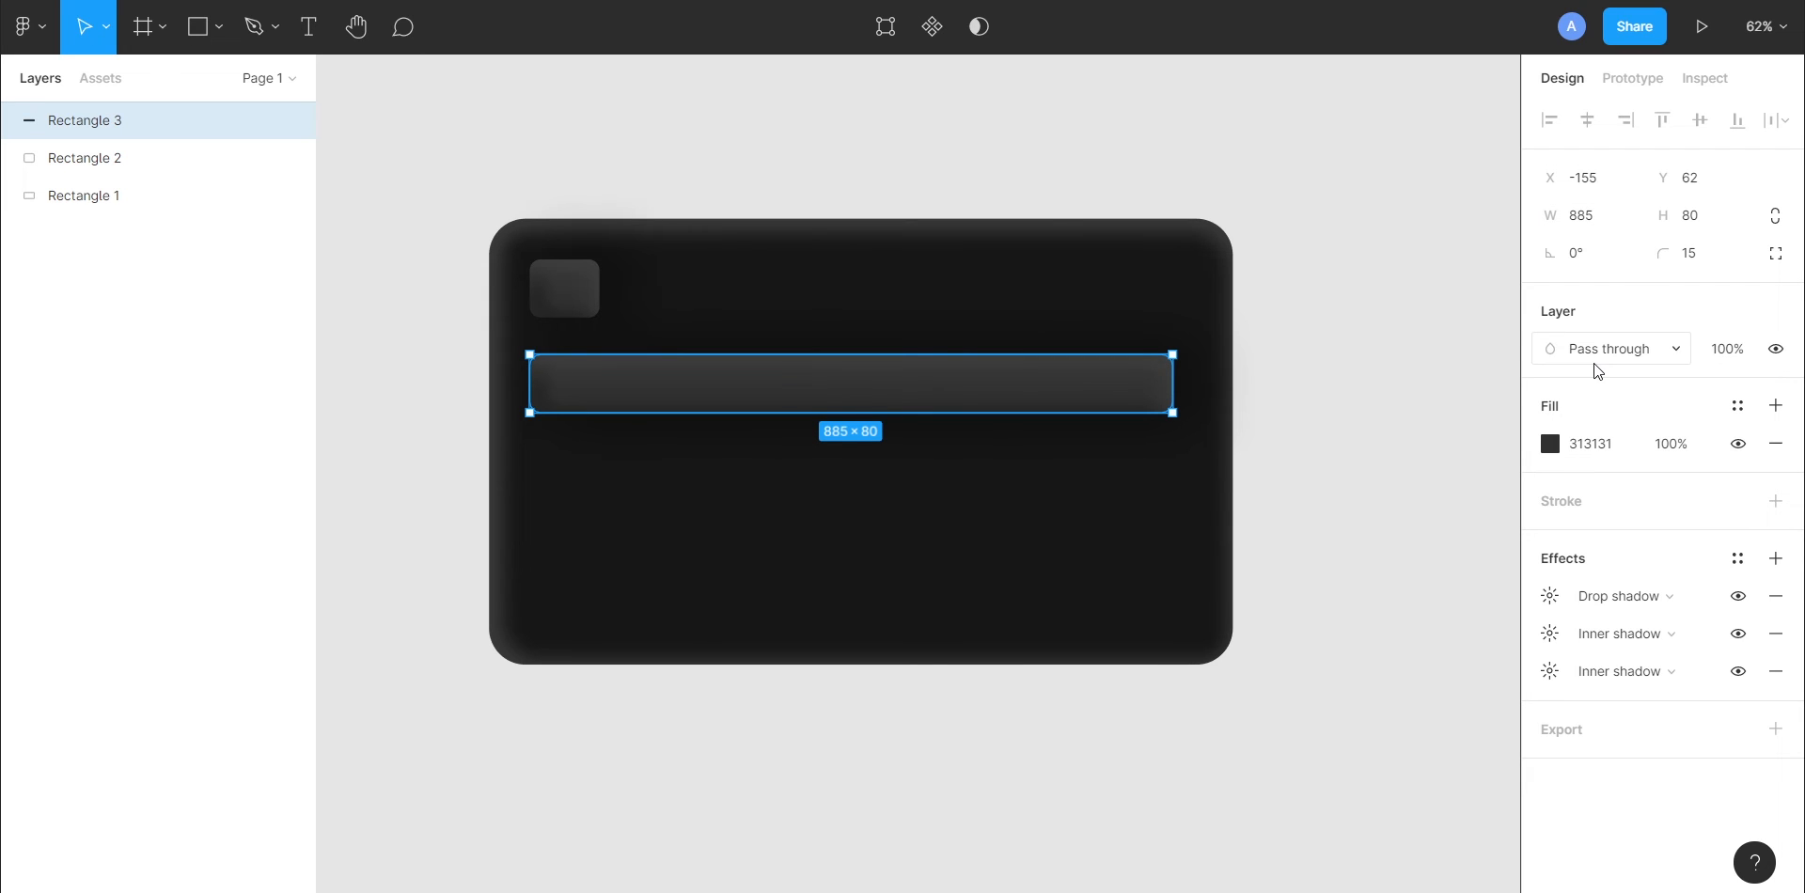
- Review the settings of the long bar's two inner shadows and its drop shadow
{"action": "left_click", "coordinate": [1550, 634]}
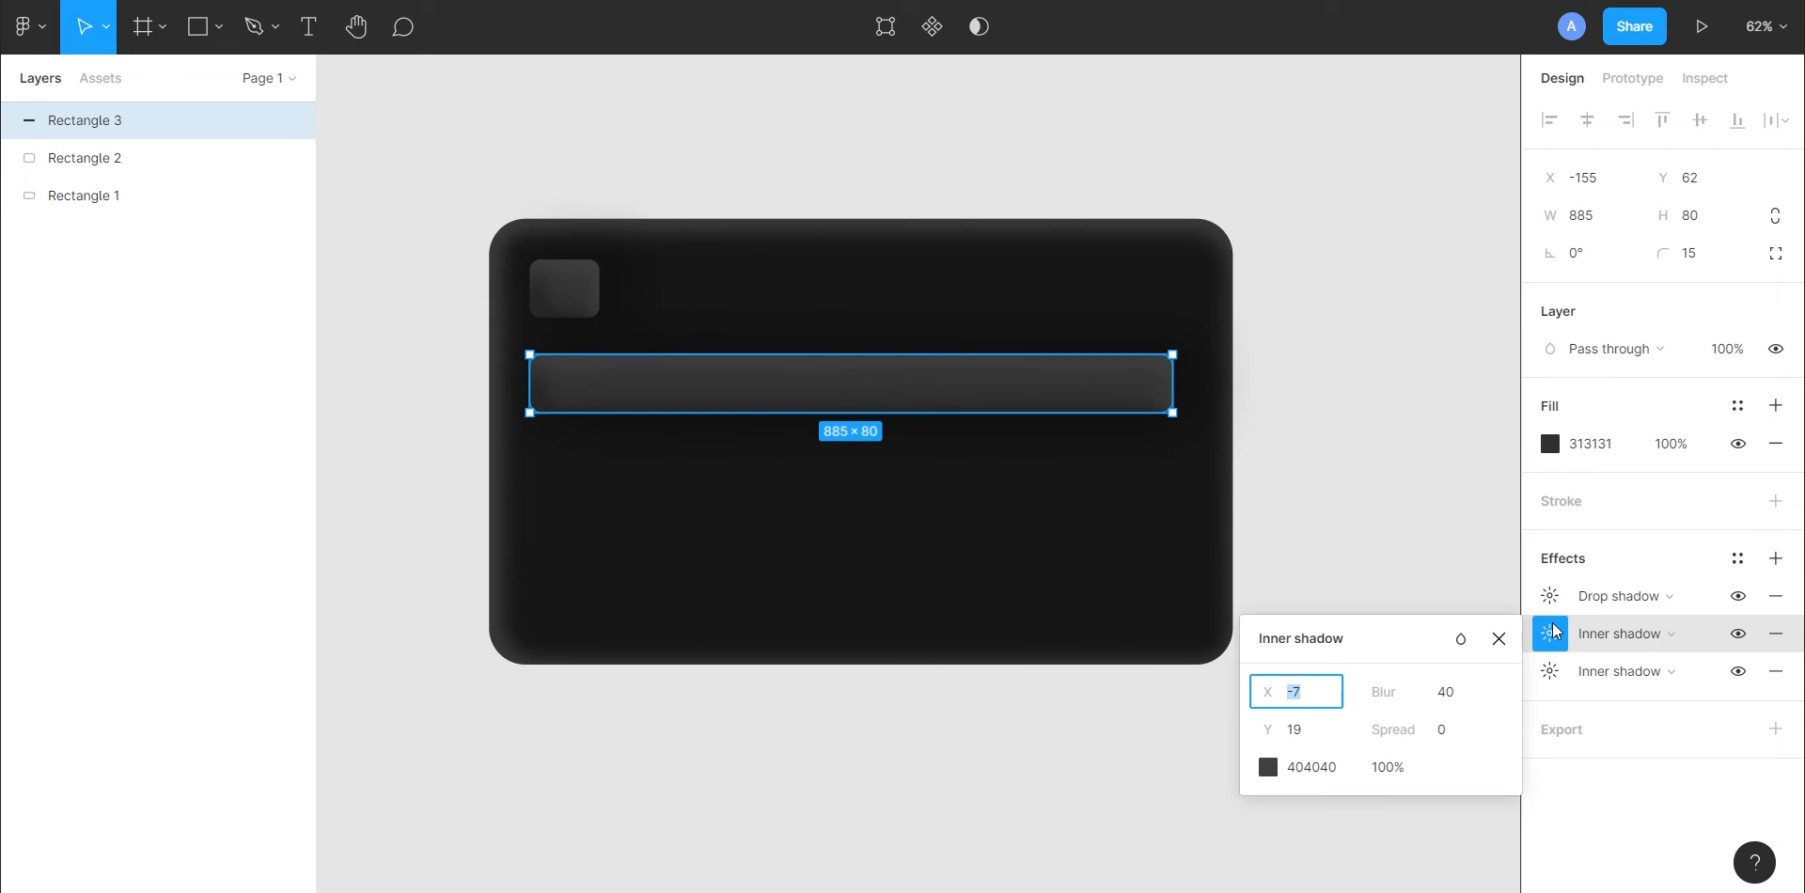
{"action": "left_click", "coordinate": [1551, 675]}
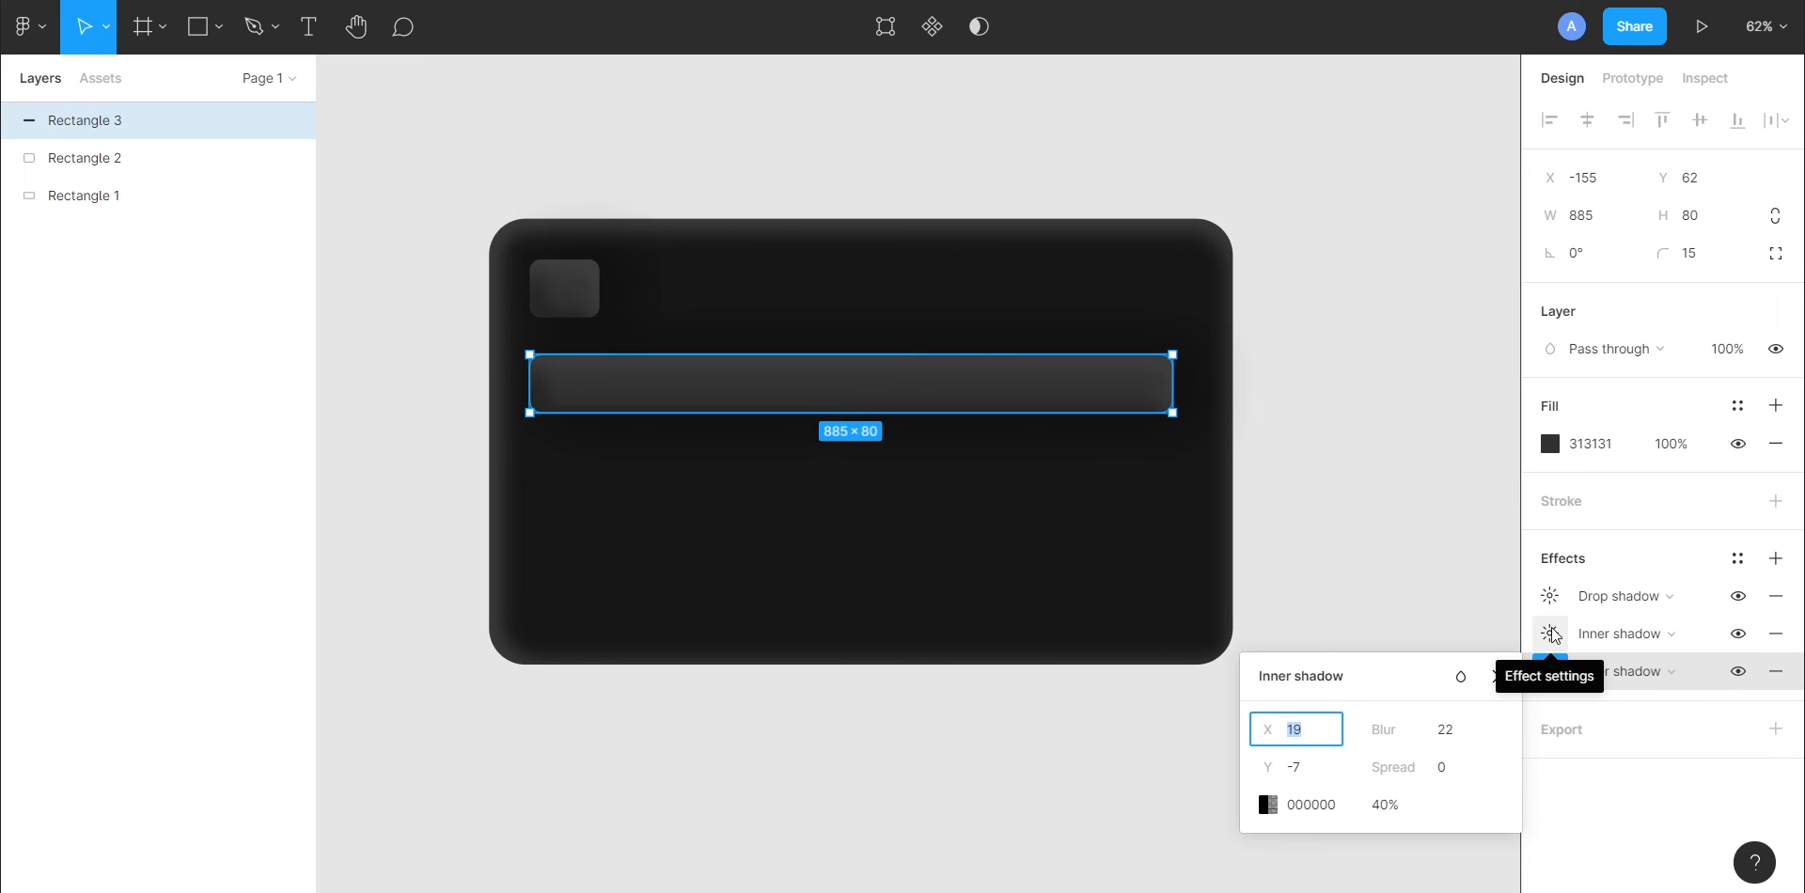
{"action": "left_click", "coordinate": [1551, 634]}
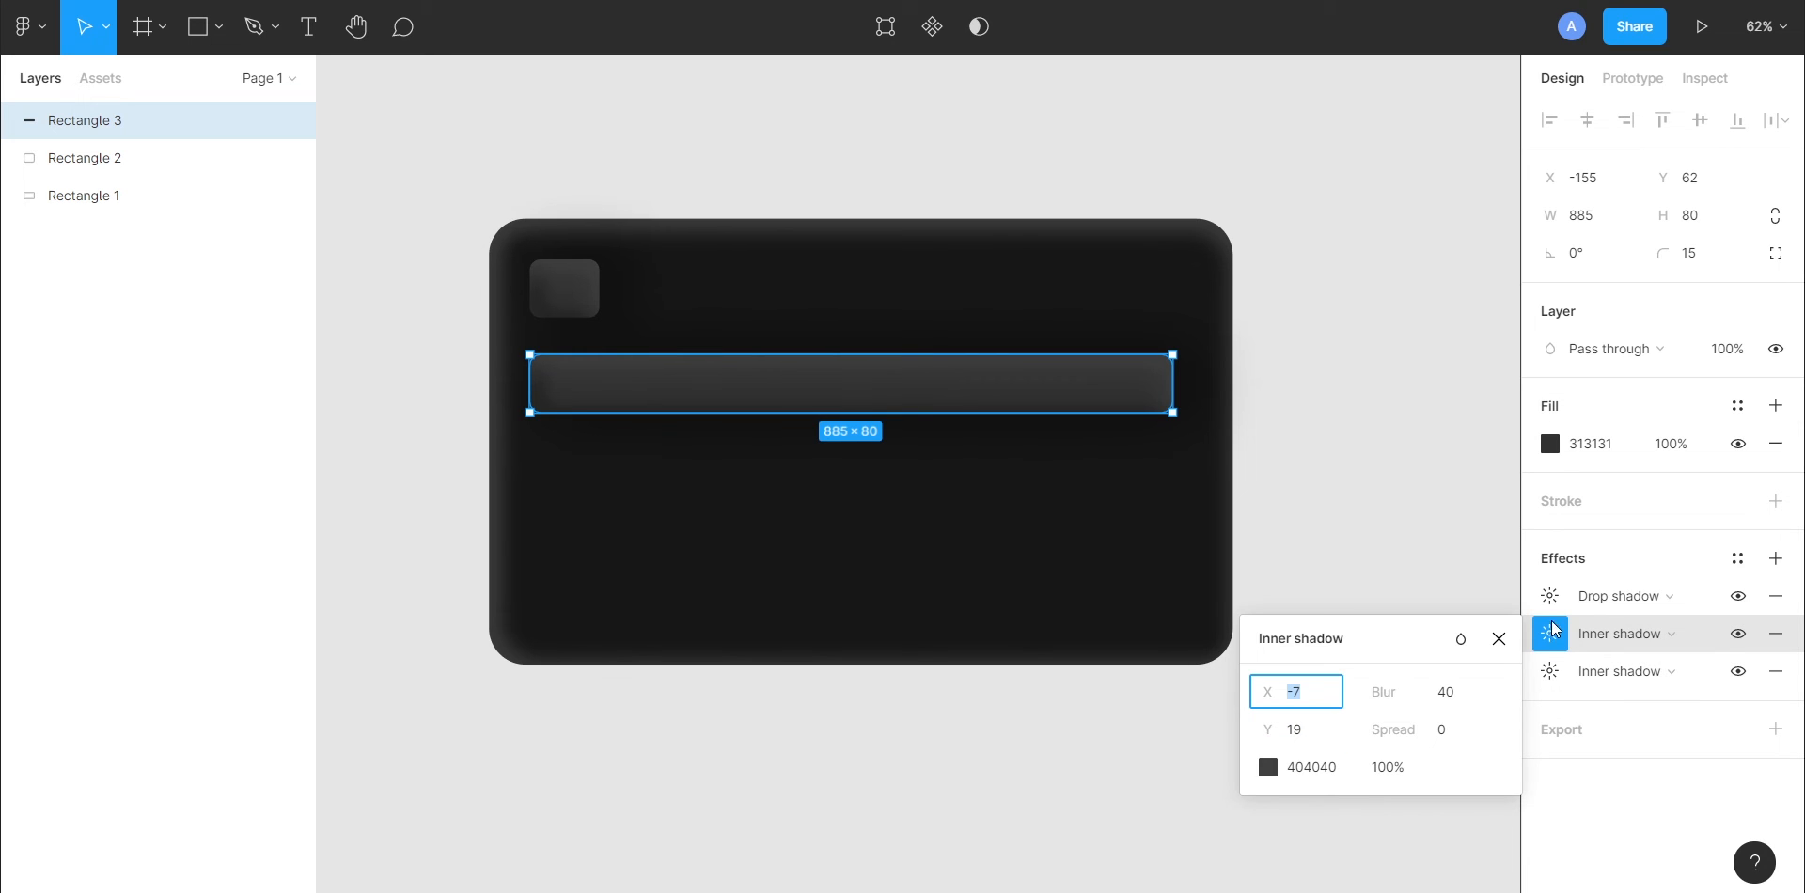
{"action": "left_click", "coordinate": [1550, 596]}
{"action": "left_click", "coordinate": [1333, 447]}
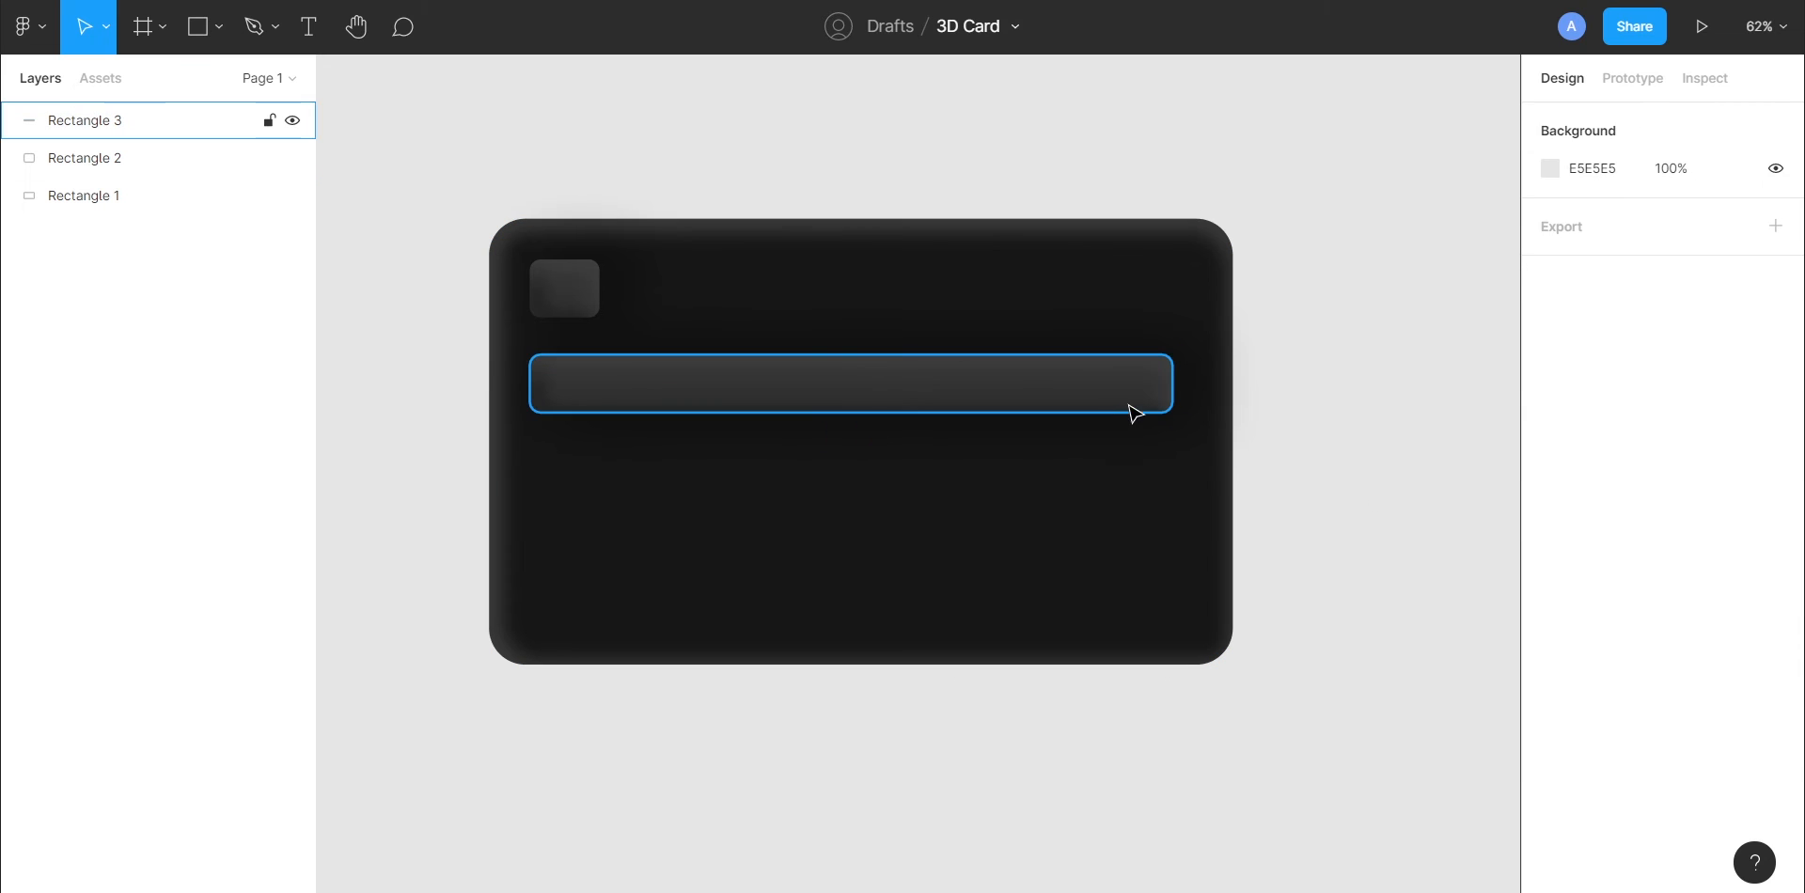
- Move the long bar down to Y 102 and set its width to 888
{"action": "left_click_drag", "start_coordinate": [1088, 387], "coordinate": [1088, 419]}
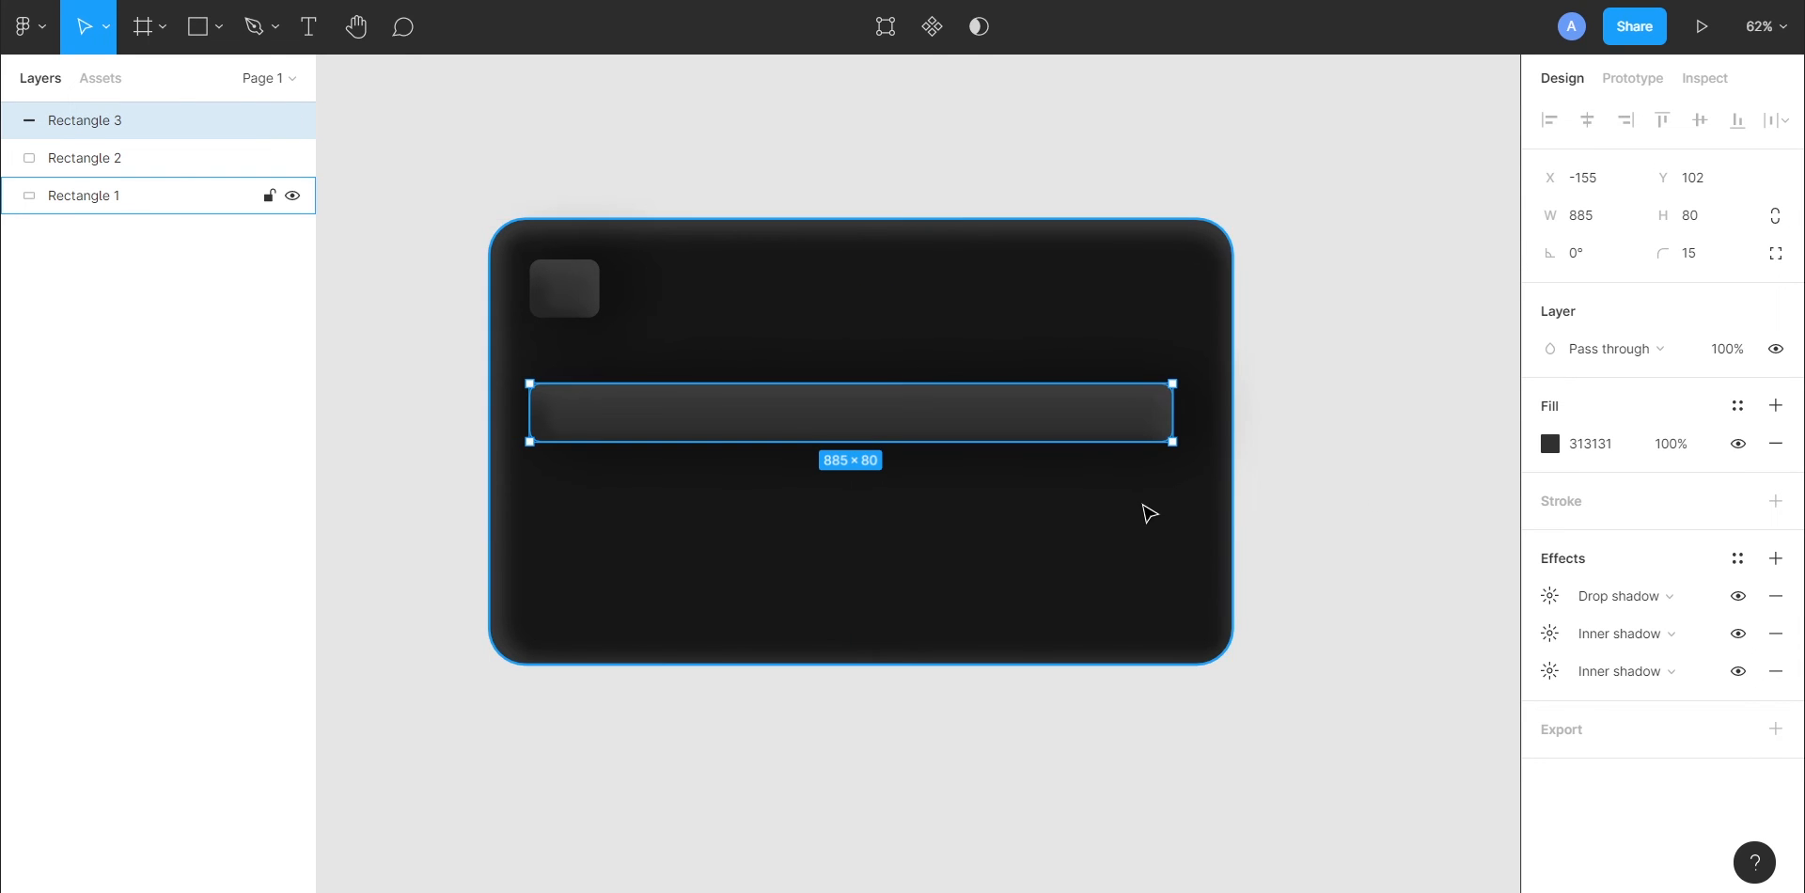
{"action": "key", "text": "BackSpace"}
{"action": "type", "text": "8"}
{"action": "key", "text": "Return"}
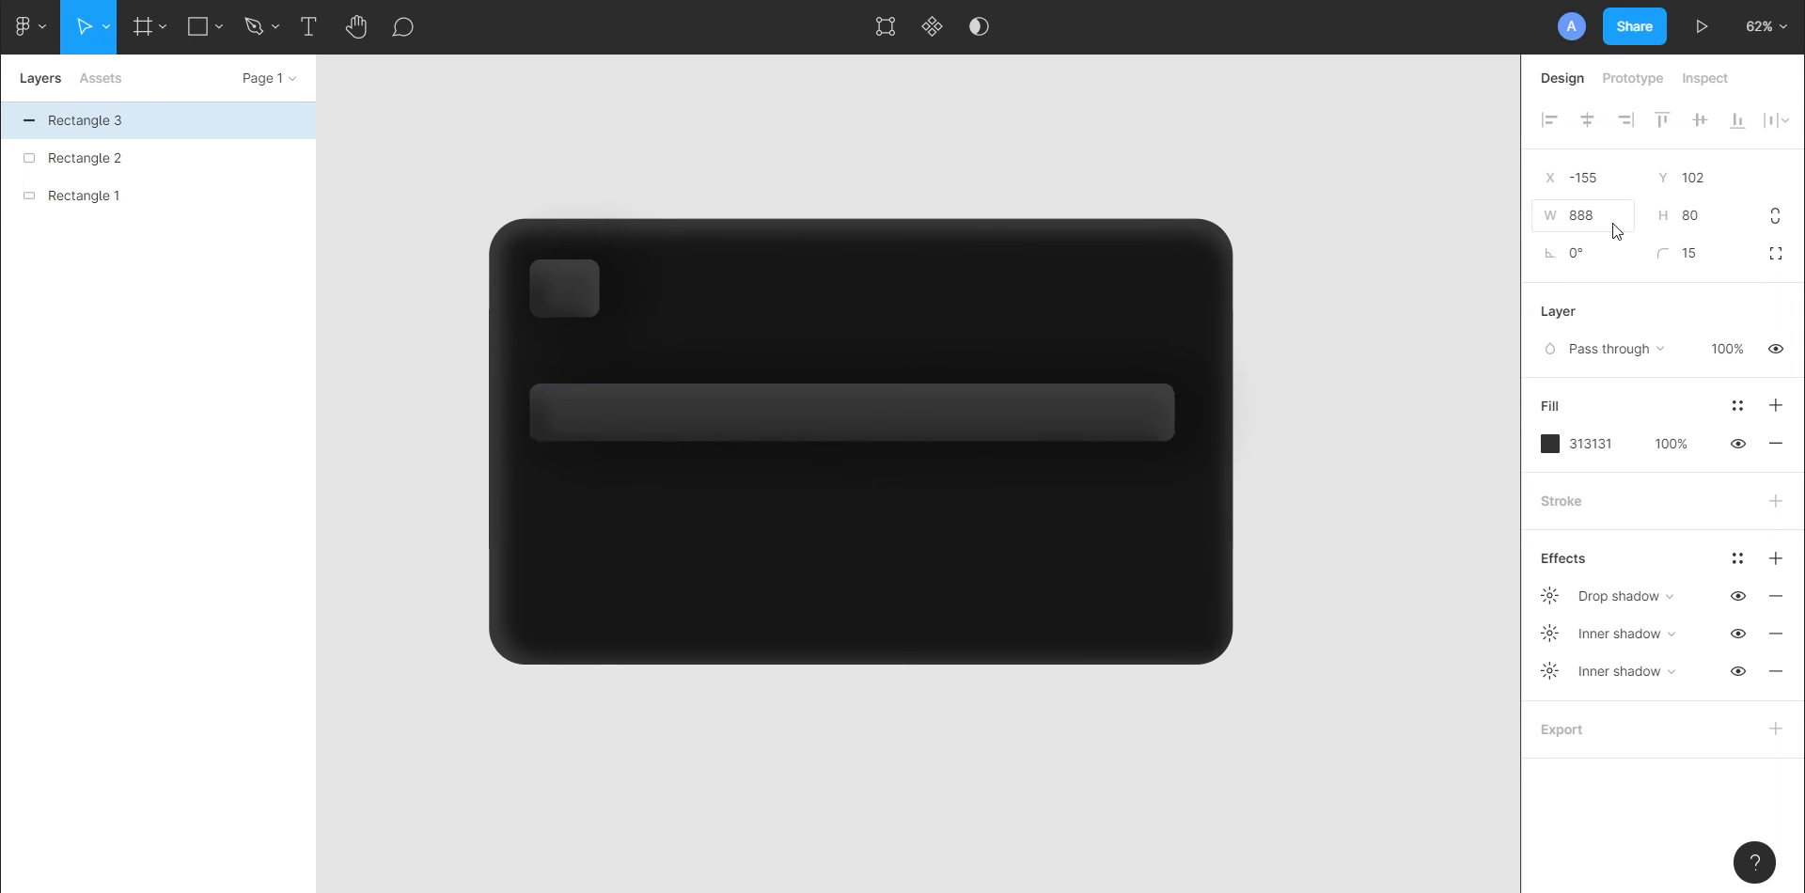
{"action": "key", "text": "alt"}
{"action": "key", "text": "Escape"}
{"action": "scroll", "coordinate": [964, 509], "scroll_direction": "up", "scroll_amount": 1}
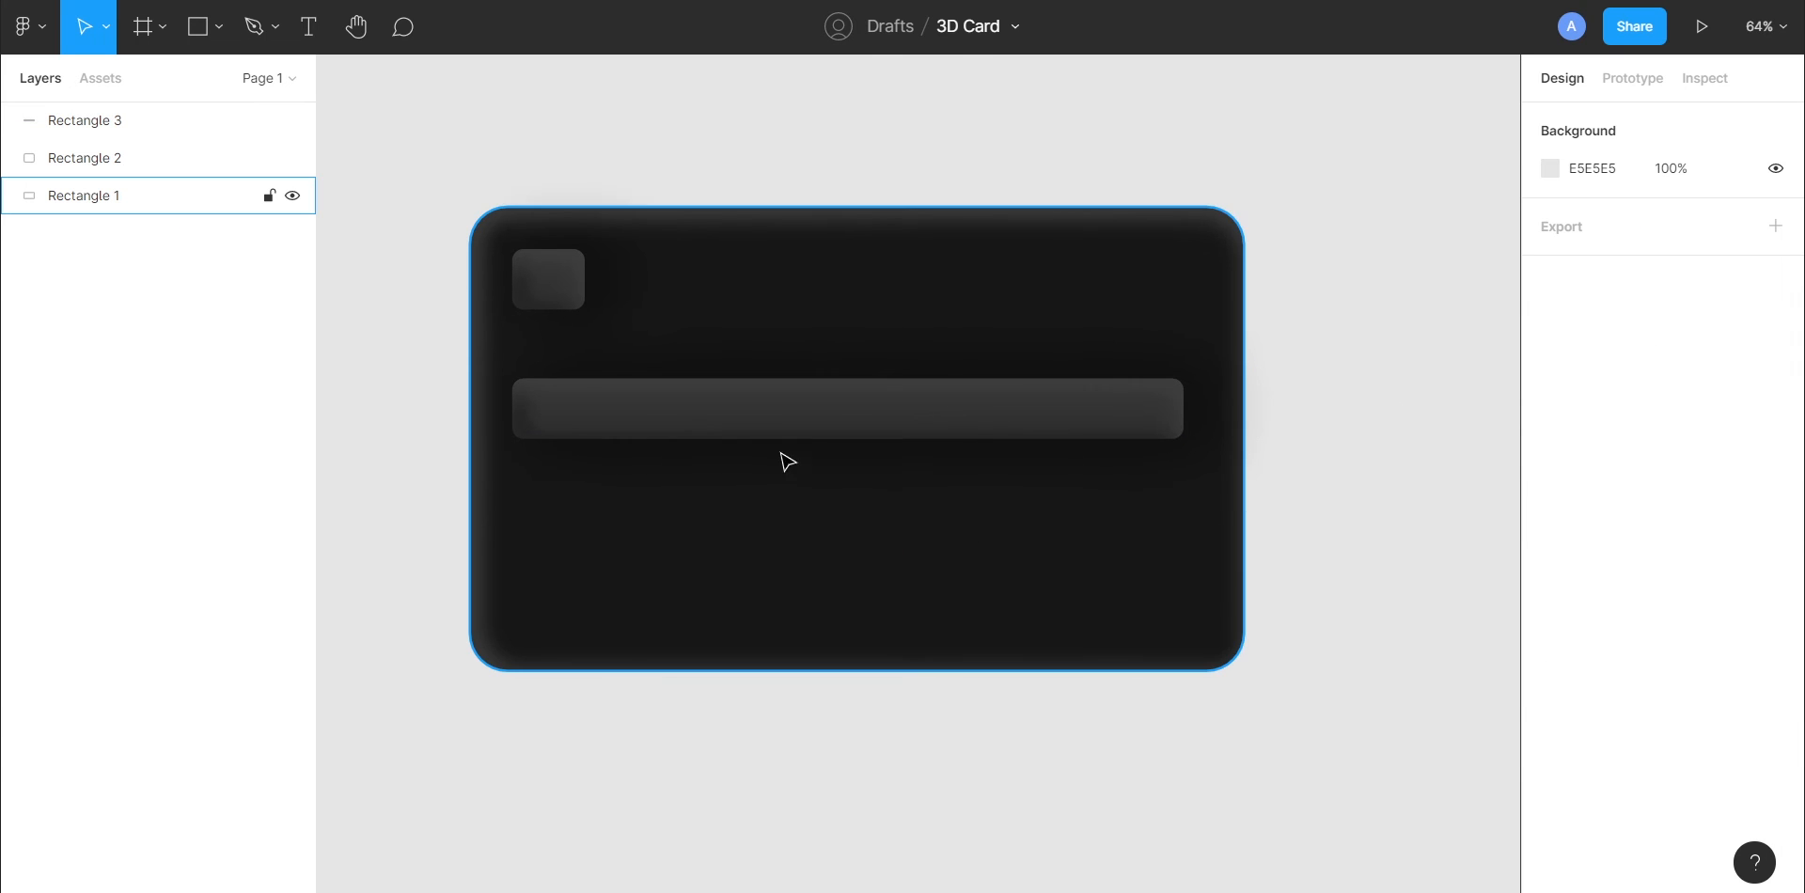
- Duplicate the long bar into the card's lower part and shrink the copy to about 119 × 64 at X -155, Y 362
{"action": "key", "text": "ctrl+v"}
{"action": "left_click_drag", "start_coordinate": [712, 419], "coordinate": [685, 608]}
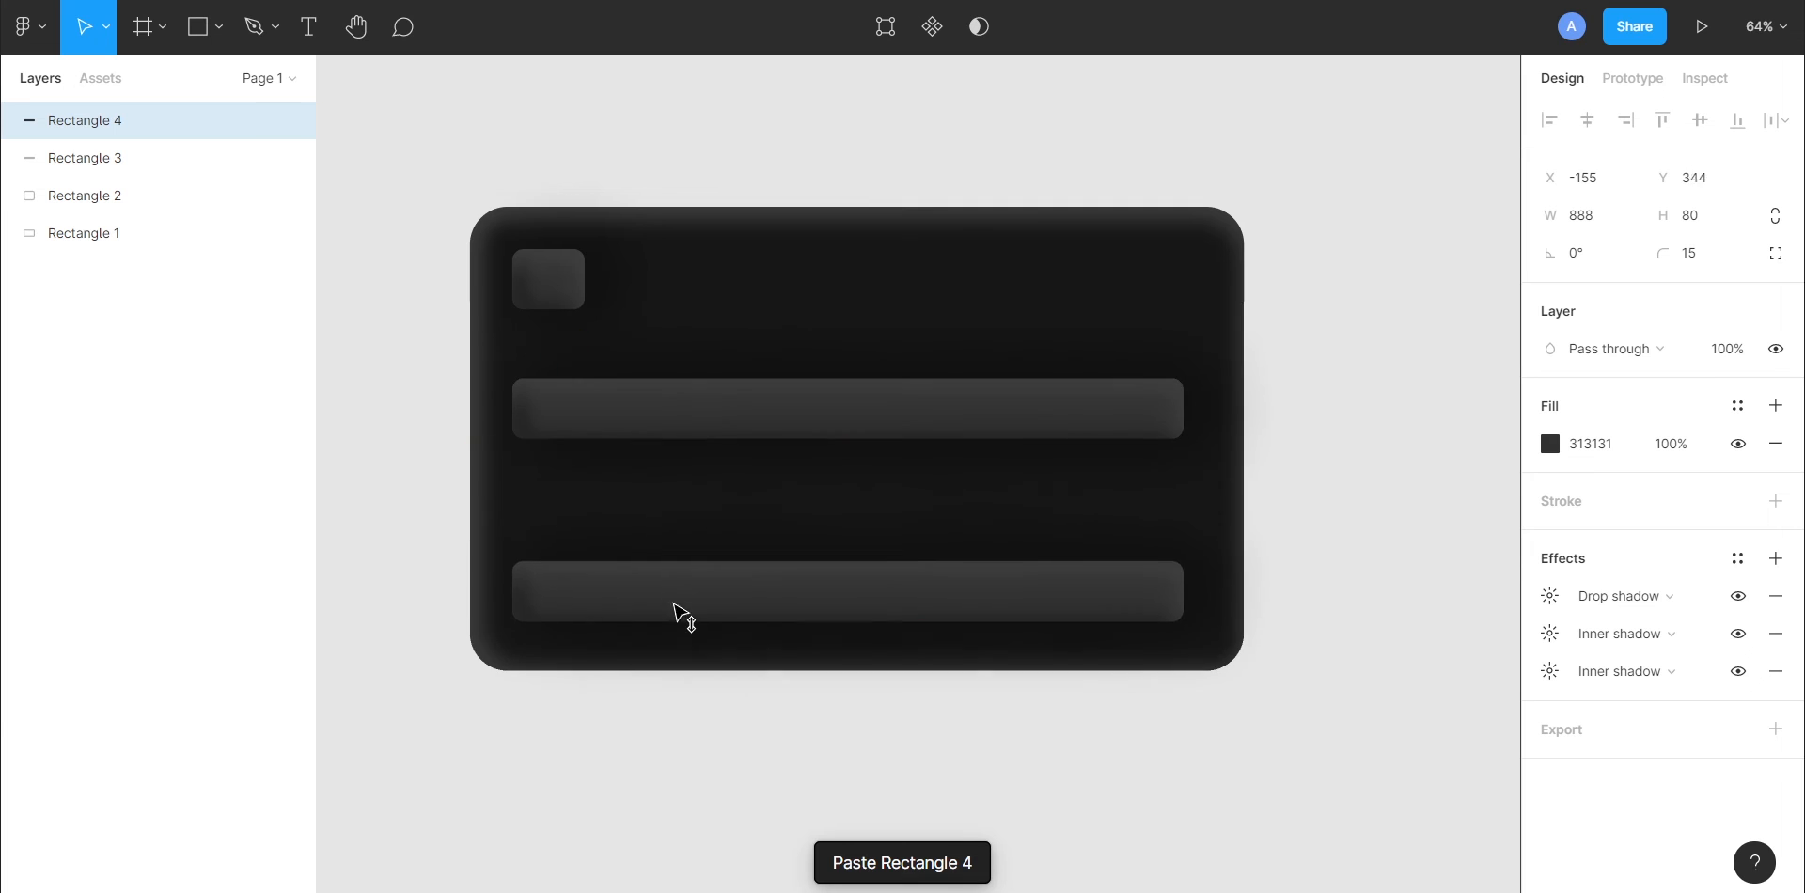
{"action": "left_click_drag", "start_coordinate": [1183, 601], "coordinate": [576, 578]}
{"action": "key", "text": "alt"}
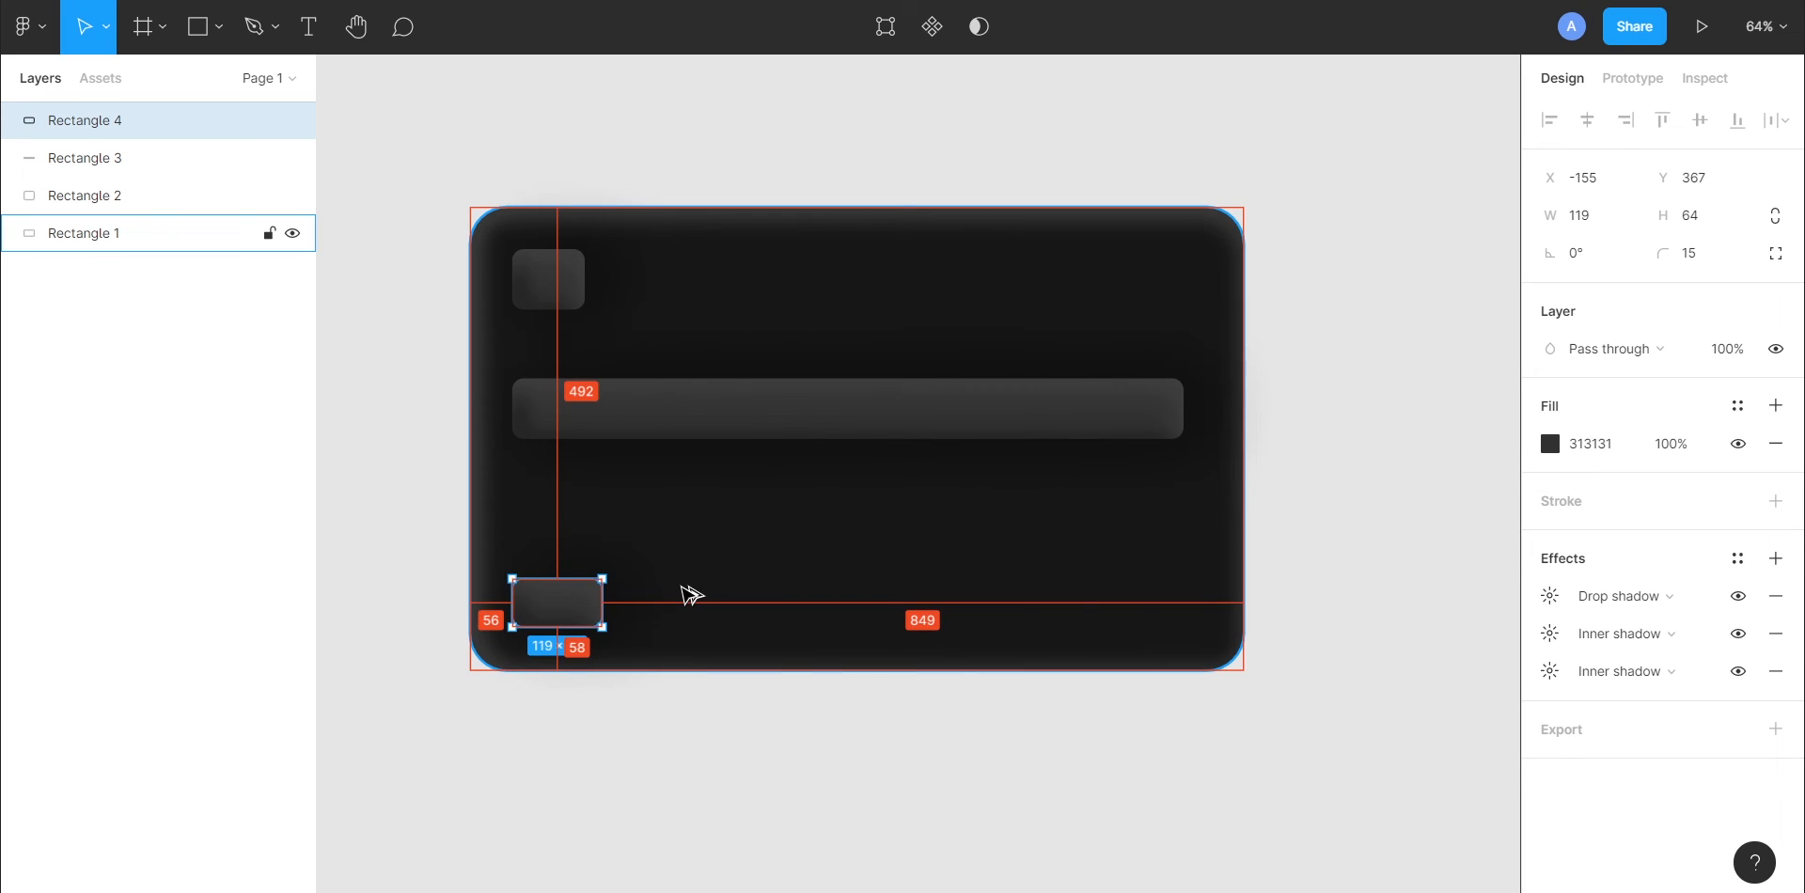
{"action": "left_click", "coordinate": [692, 722]}
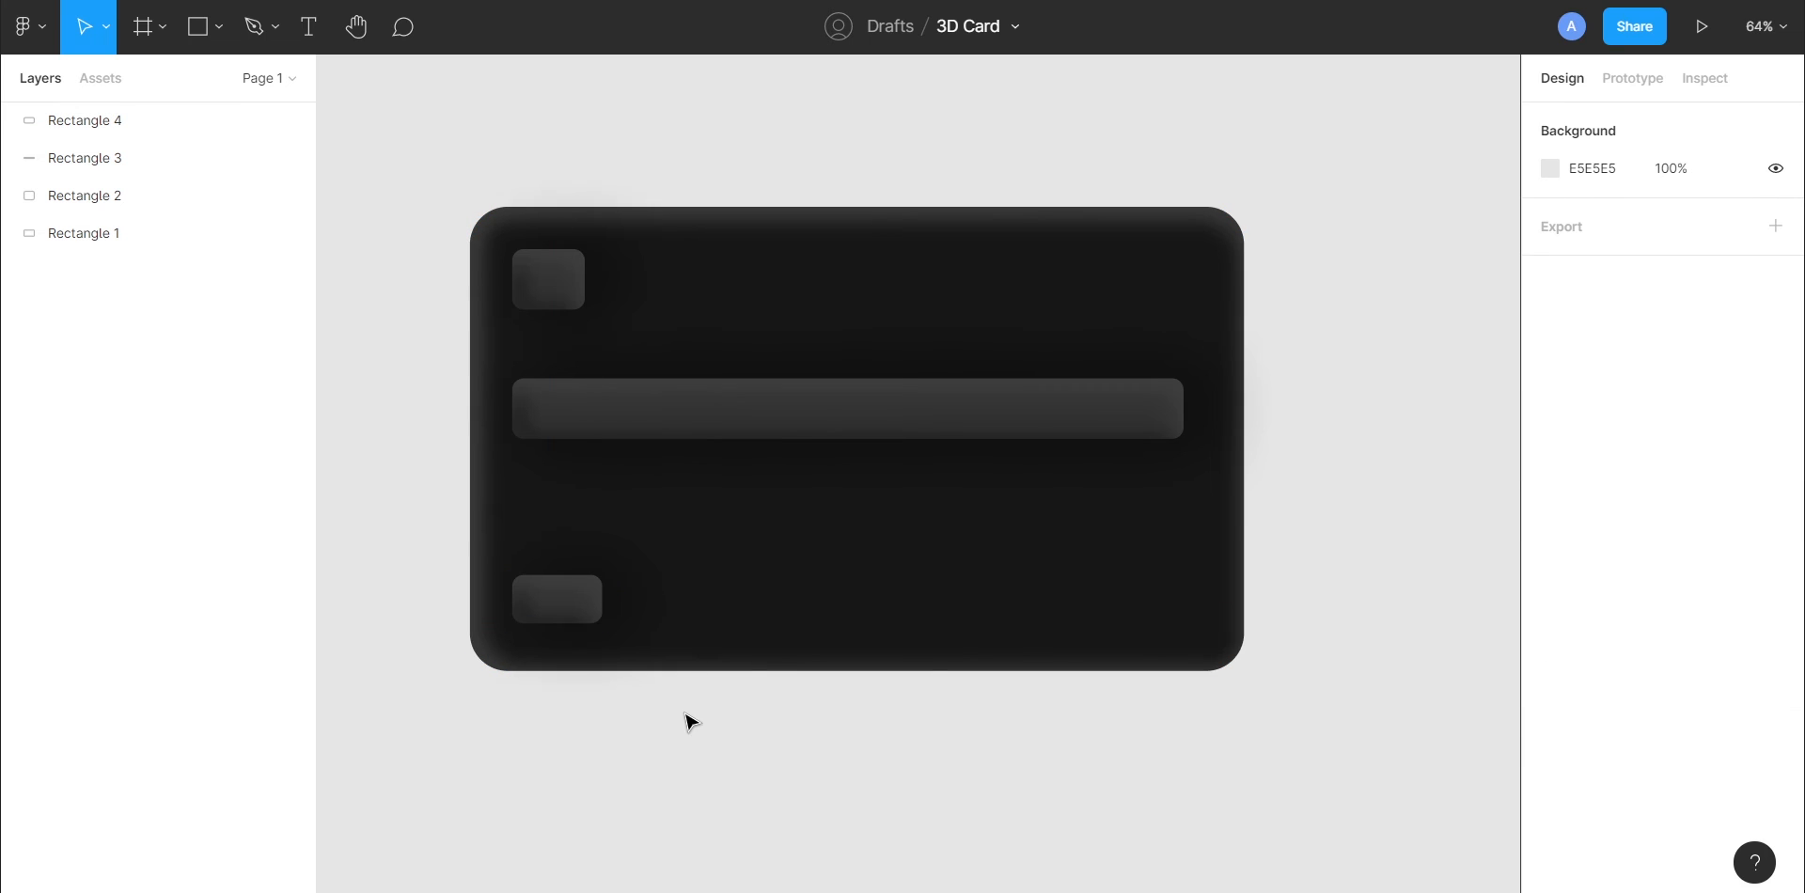
- Duplicate the lower small rectangle horizontally to X 361 and resize the copy to 107 × 107
{"action": "left_click", "coordinate": [583, 607]}
{"action": "key", "text": "ctrl+v"}
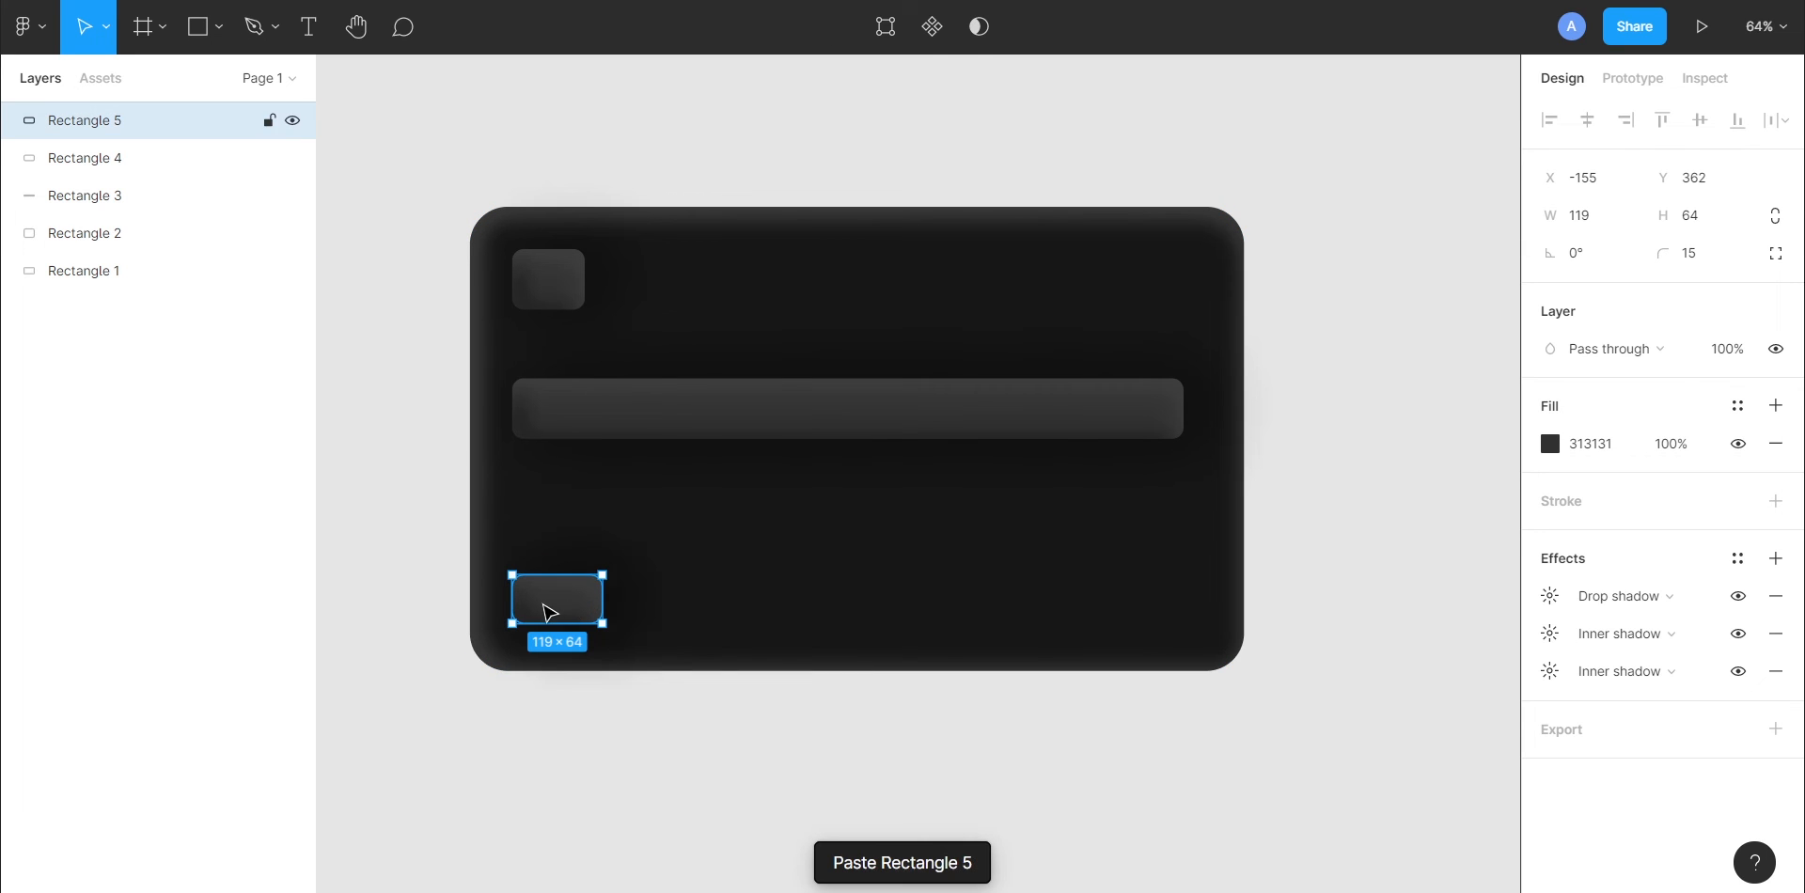
{"action": "left_click_drag", "start_coordinate": [583, 607], "coordinate": [973, 607]}
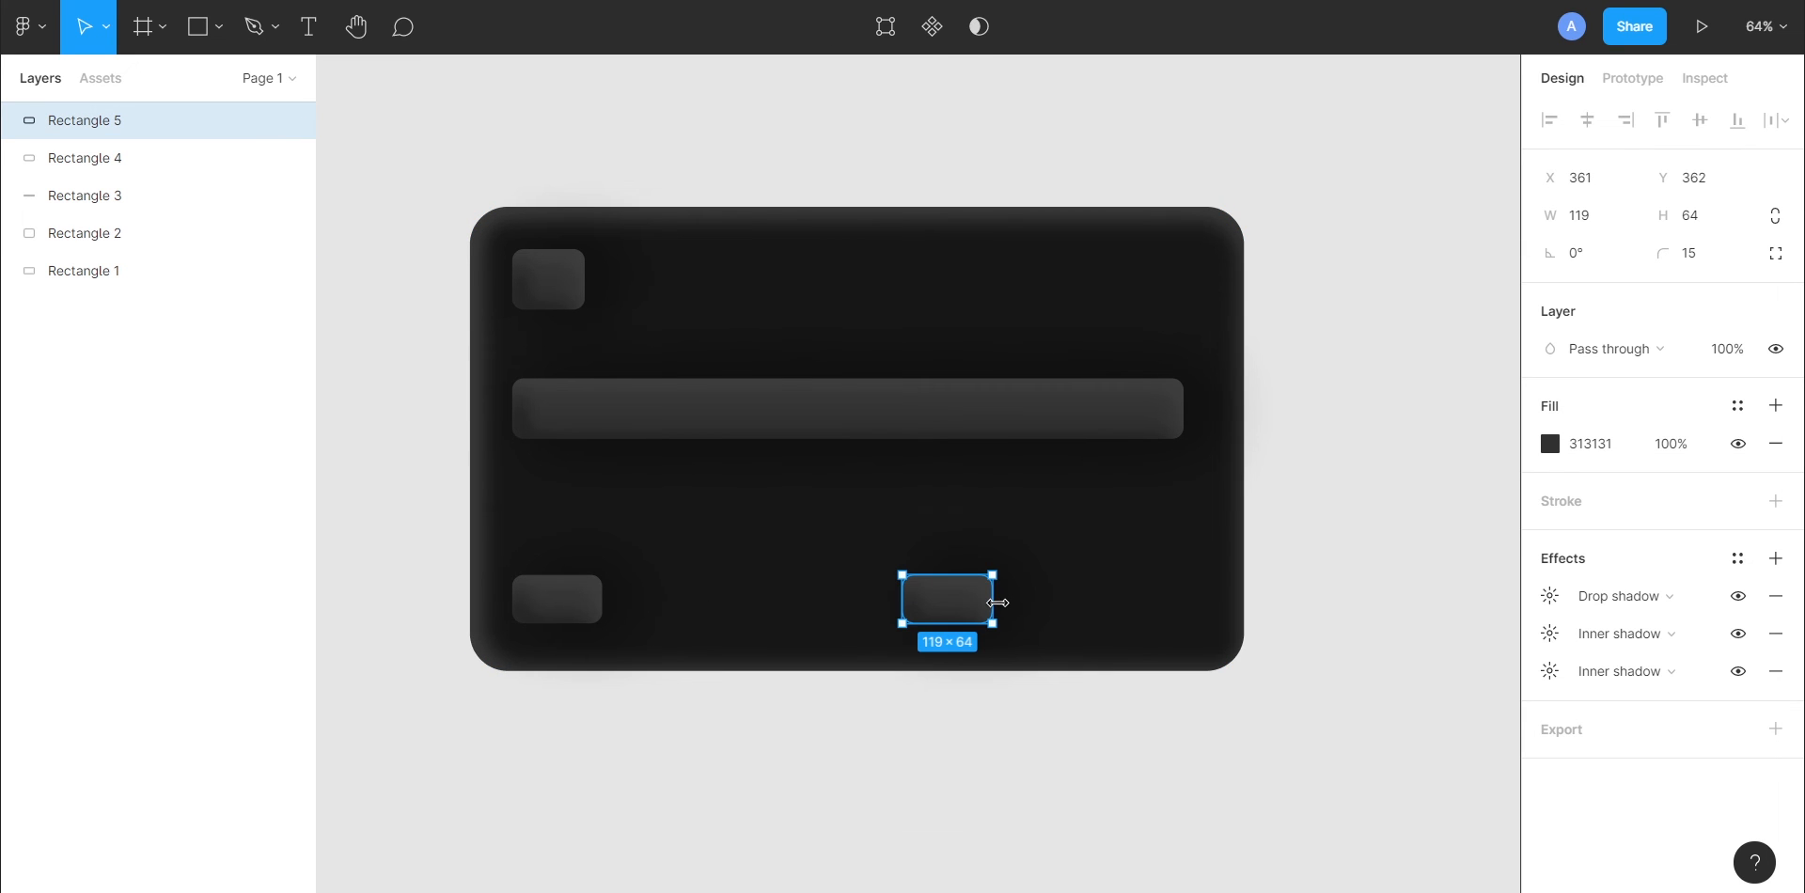
{"action": "type", "text": "107"}
{"action": "key", "text": "Tab"}
{"action": "type", "text": "107"}
{"action": "key", "text": "Return"}
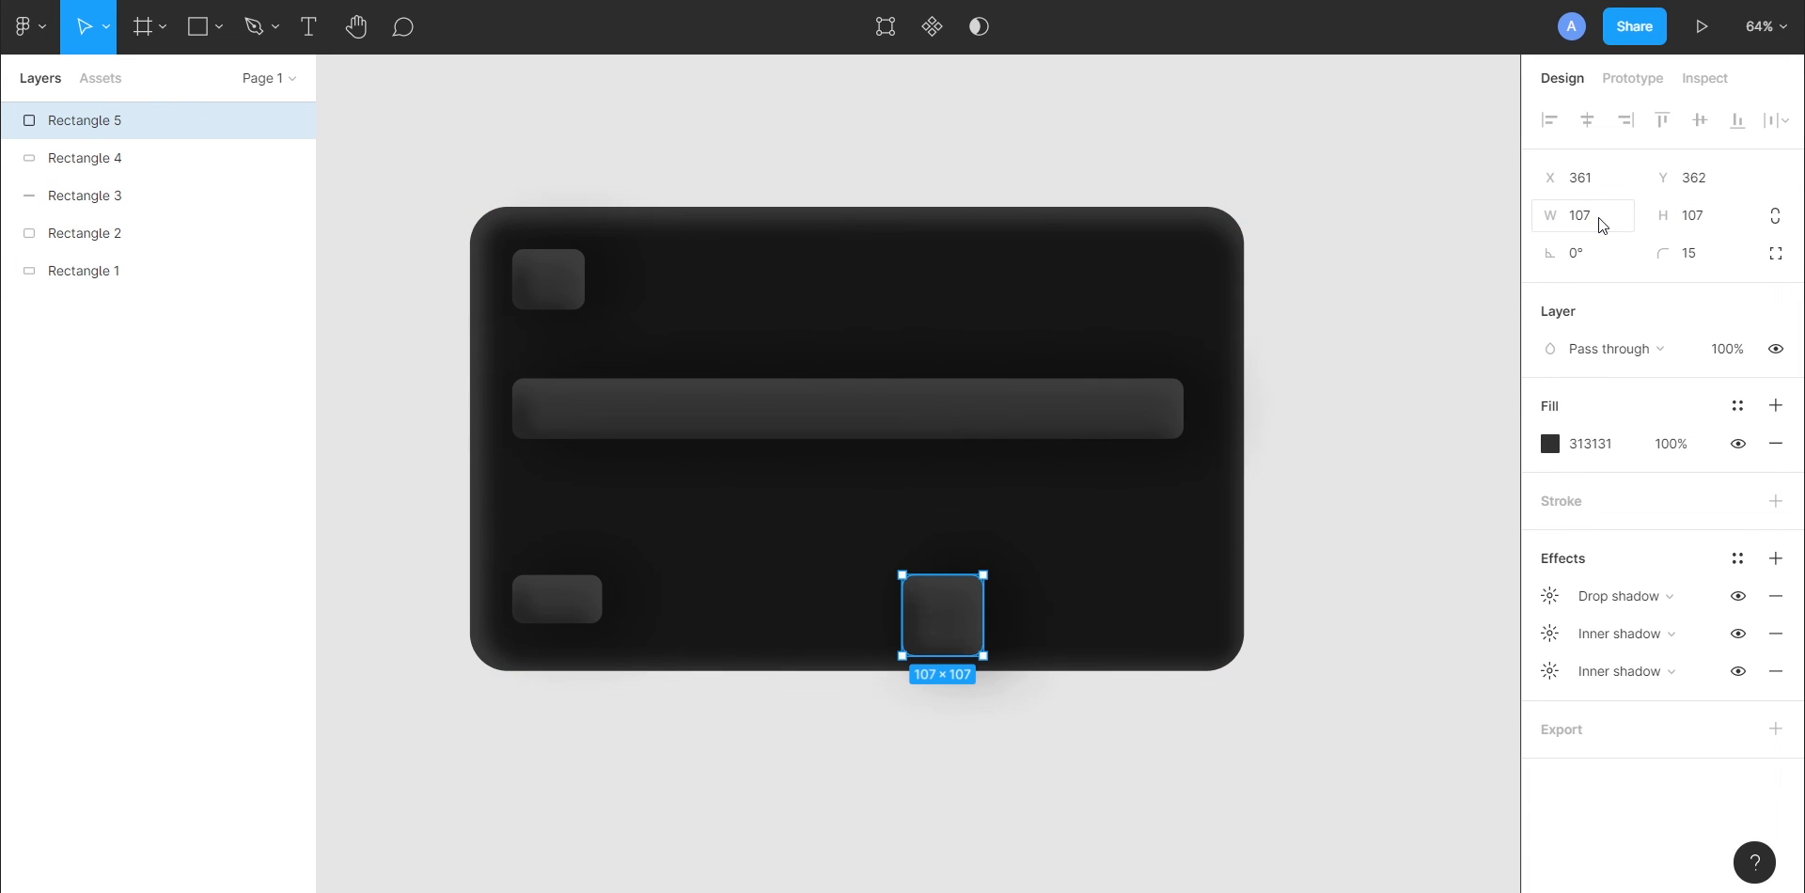
- Round the 107 × 107 square into a circle with a corner radius of 100 and move it up to Y 340
{"action": "left_click", "coordinate": [1707, 252]}
{"action": "type", "text": "100"}
{"action": "key", "text": "Return"}
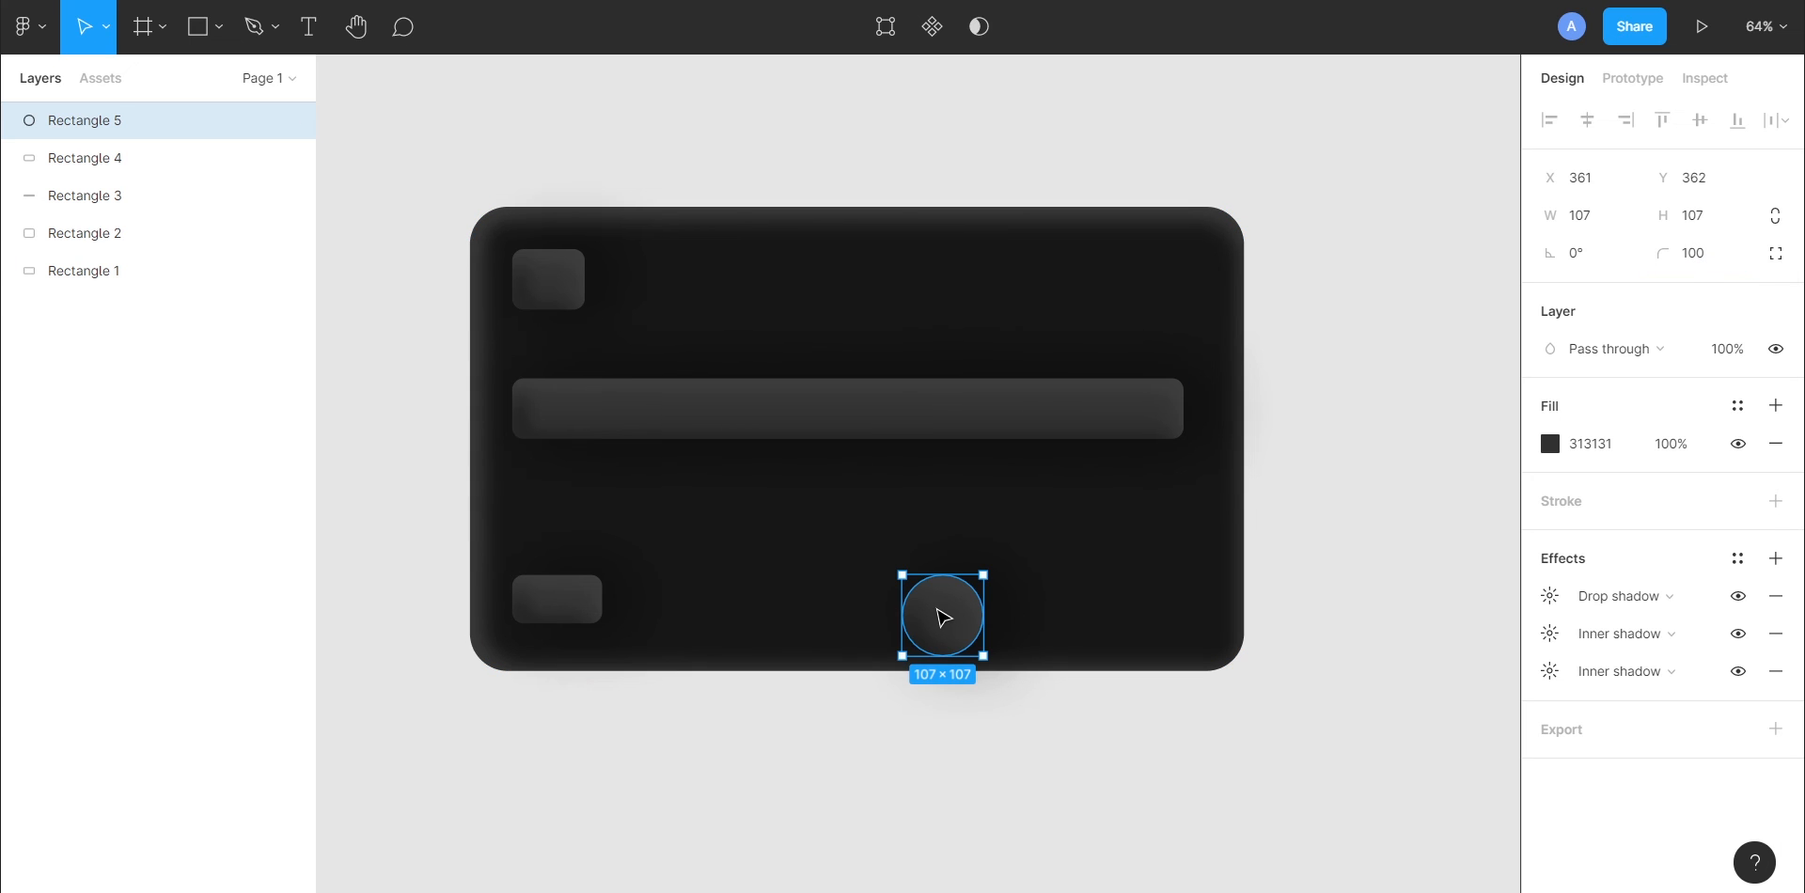
{"action": "left_click_drag", "start_coordinate": [943, 617], "coordinate": [944, 600]}
- Resize the circle to 100 × 100 with its proportions locked
{"action": "left_click", "coordinate": [1737, 215]}
{"action": "type", "text": "1"}
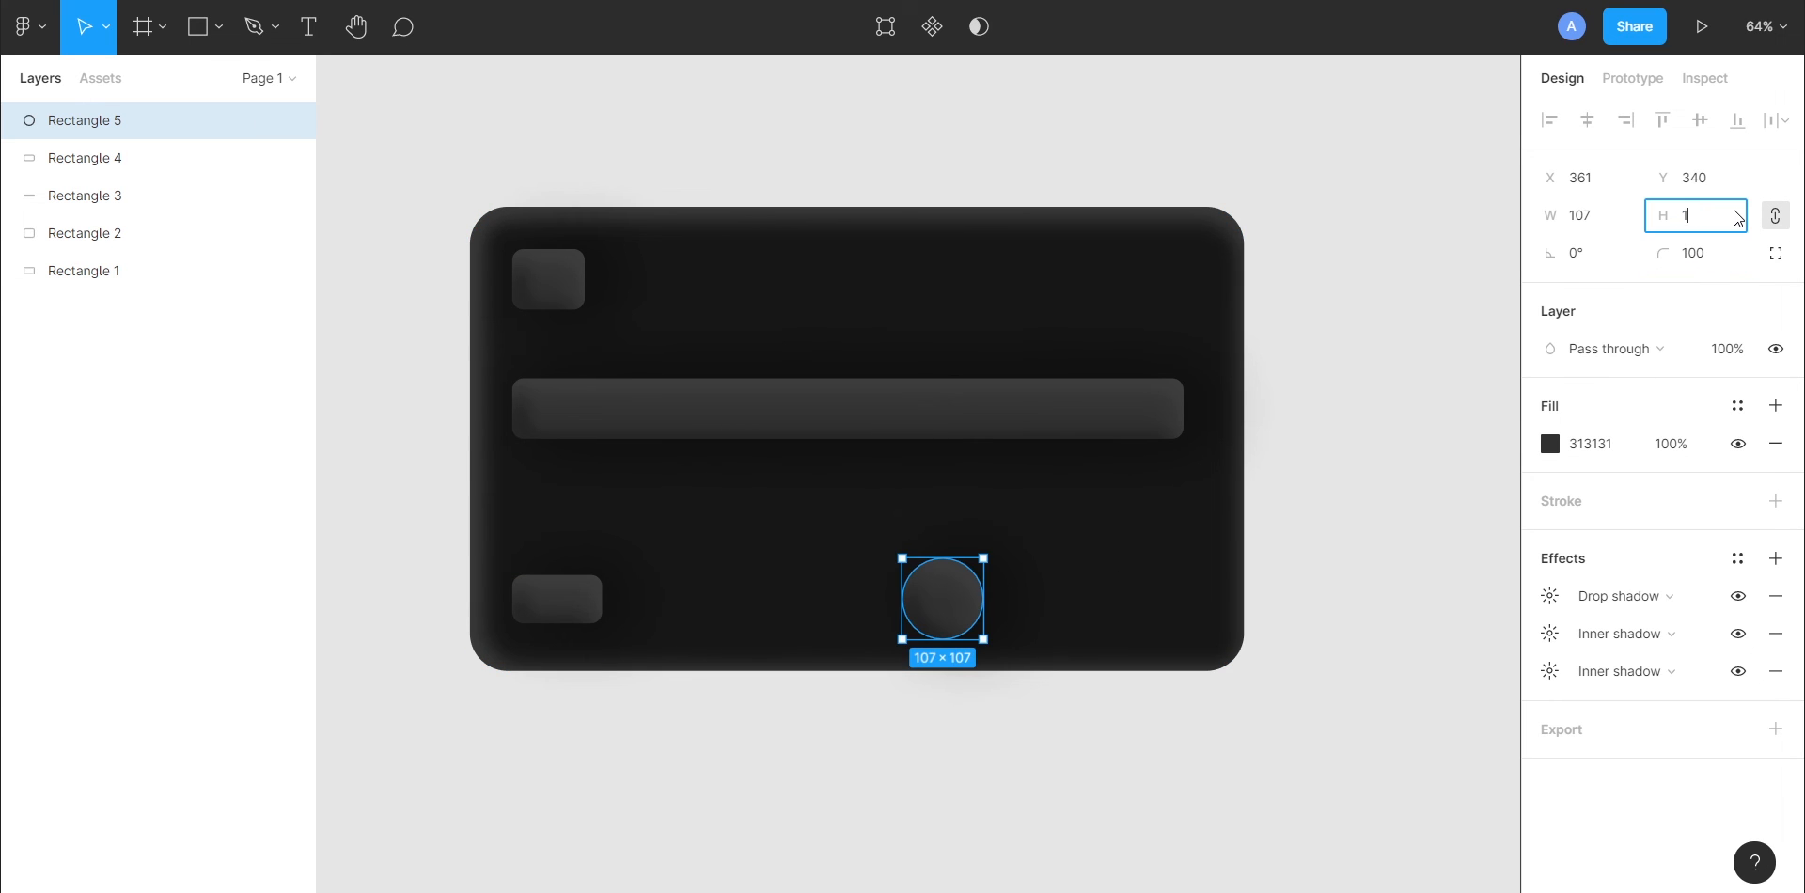
{"action": "type", "text": "00"}
{"action": "key", "text": "Return"}
{"action": "left_click", "coordinate": [1081, 543]}
{"action": "scroll", "coordinate": [1041, 641], "scroll_direction": "up", "scroll_amount": 1}
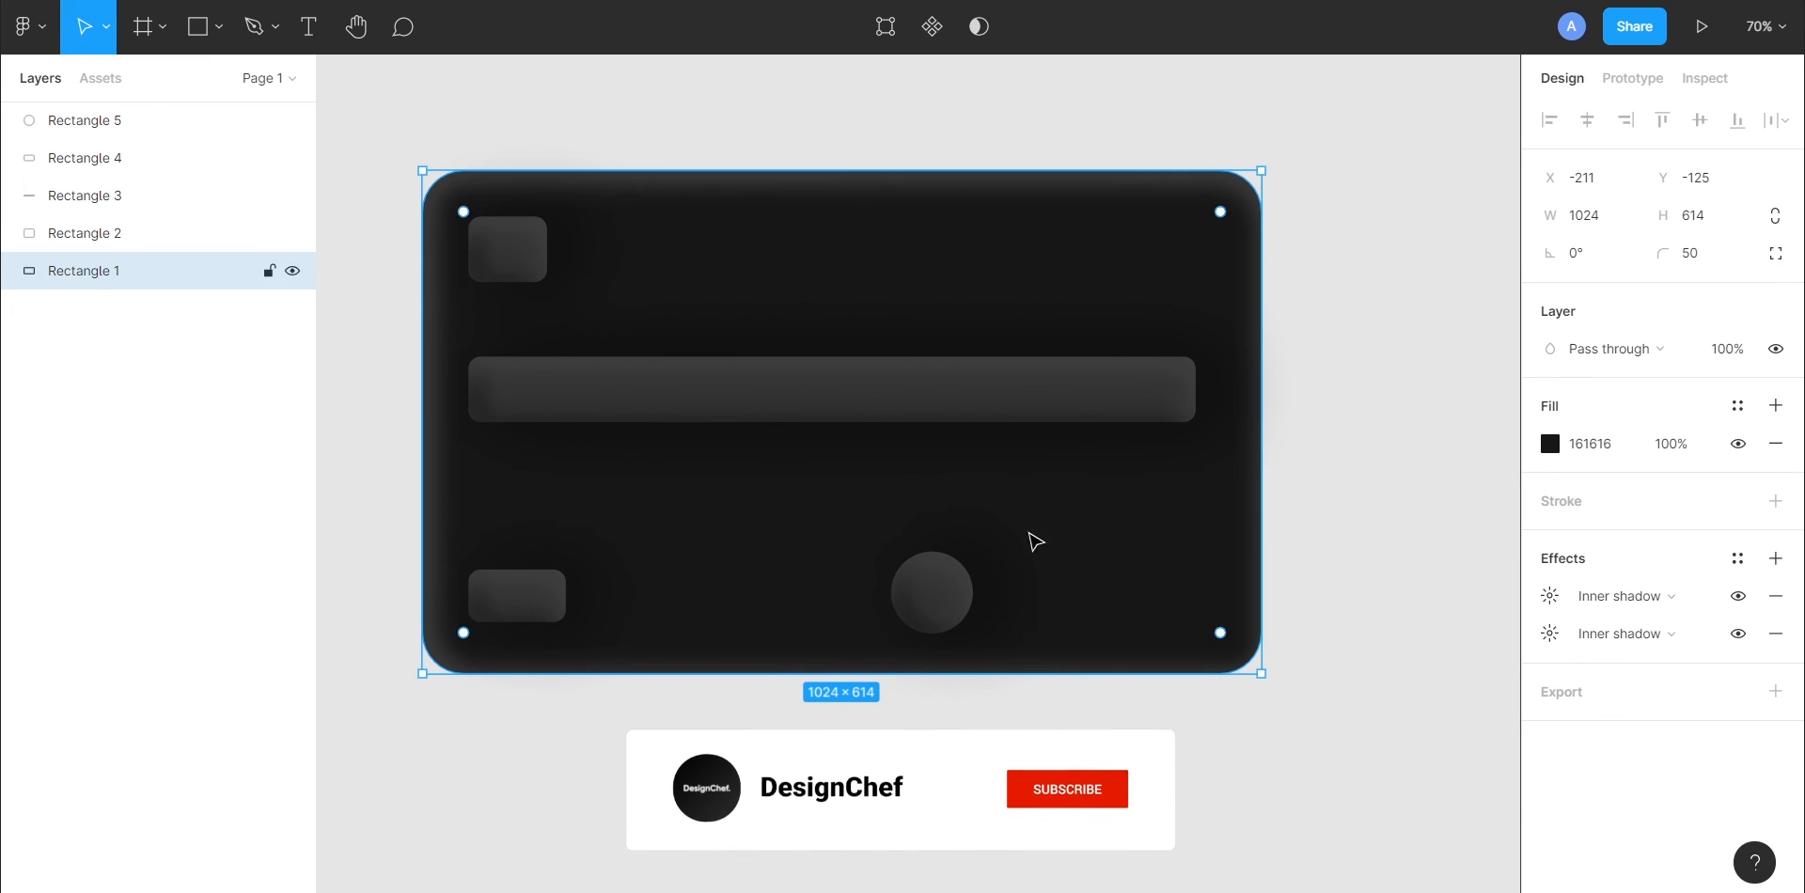
- Review the settings of the circle's two inner shadows and its drop shadow
{"action": "left_click", "coordinate": [943, 592]}
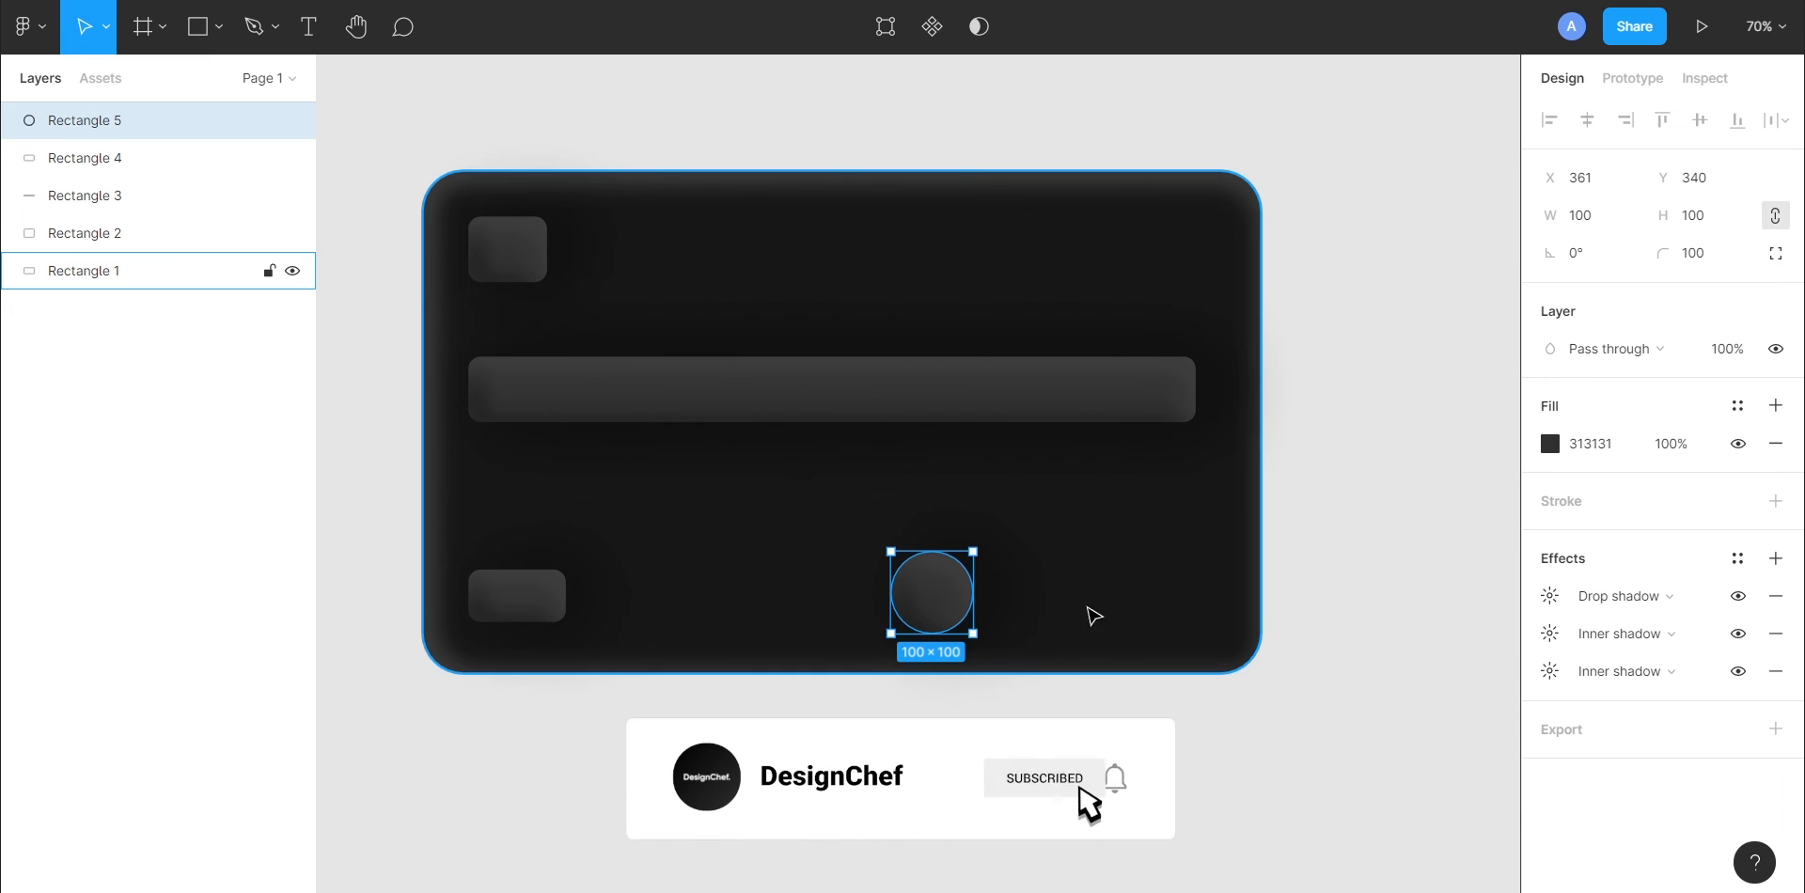
{"action": "left_click", "coordinate": [1550, 632]}
{"action": "left_click", "coordinate": [1566, 673]}
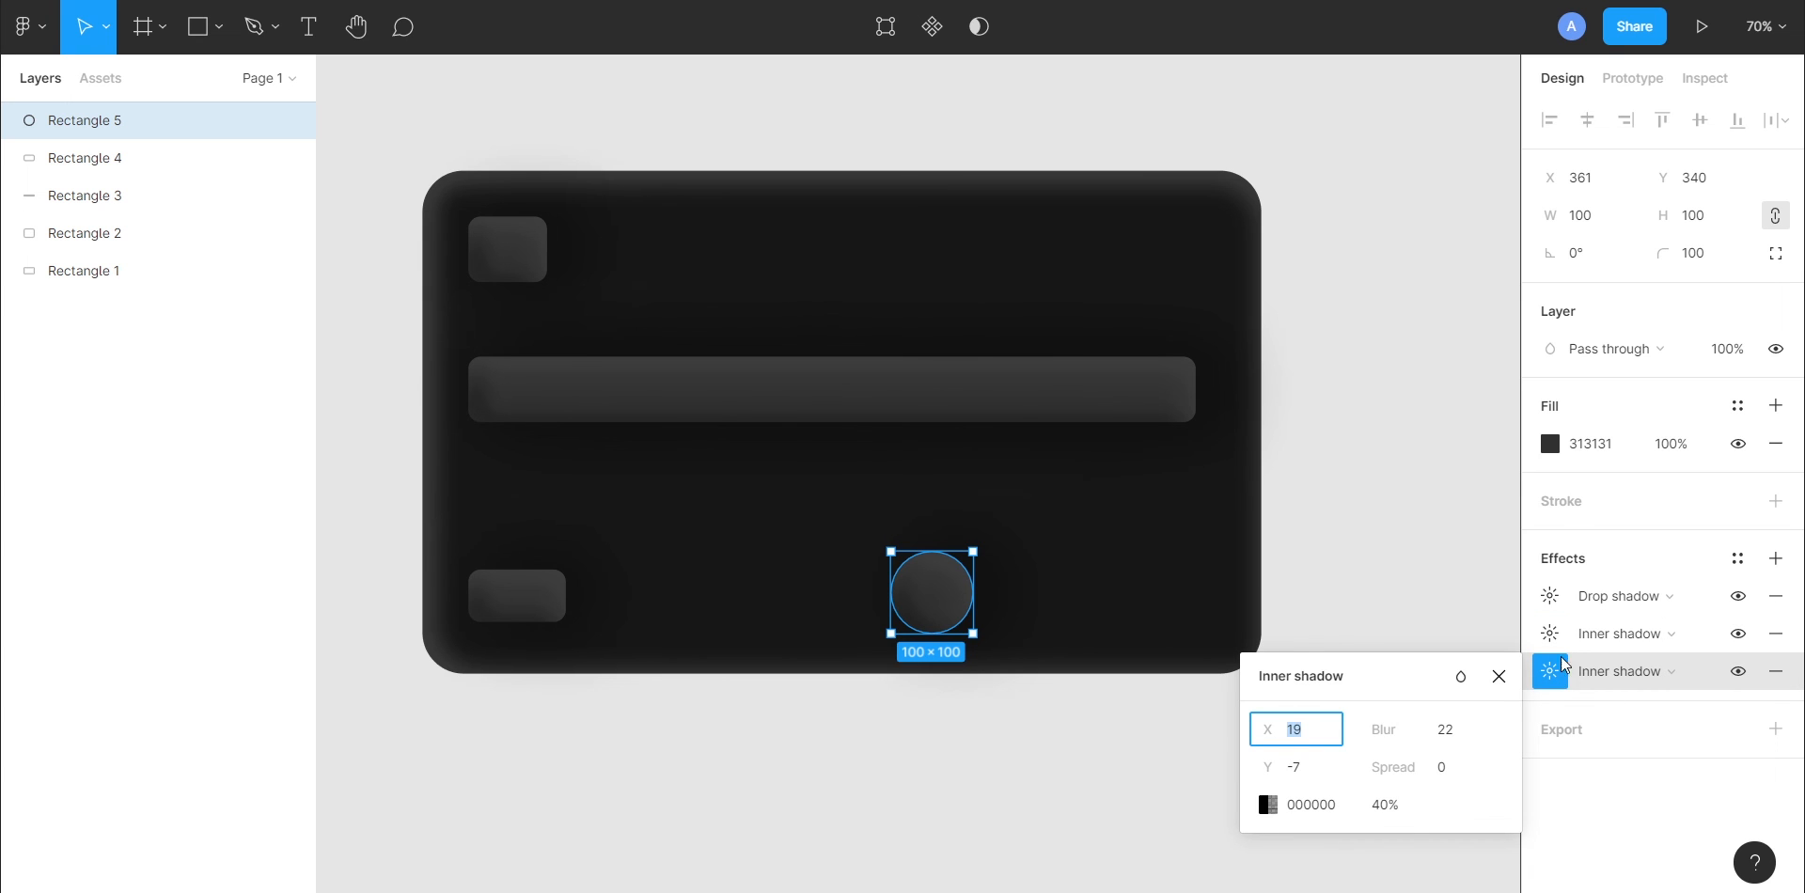
{"action": "left_click", "coordinate": [1550, 595]}
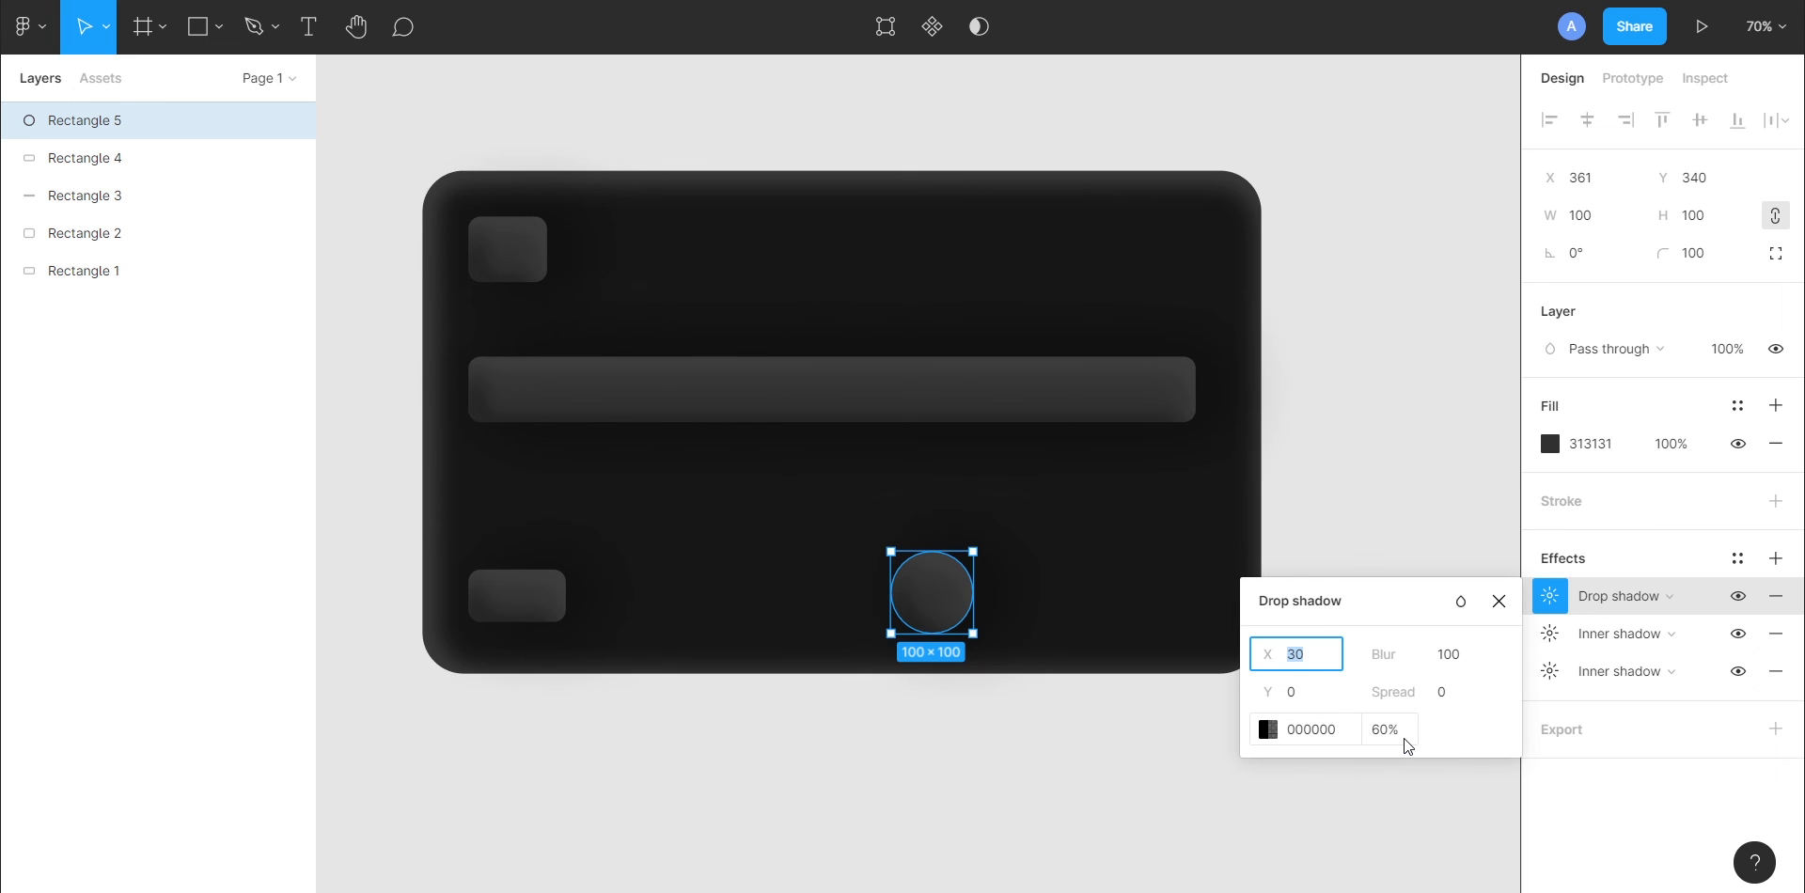
- Move the circle right to X 540 and place a duplicate beside it at X 633, Y 340
{"action": "left_click_drag", "start_coordinate": [947, 605], "coordinate": [1089, 643]}
{"action": "left_click", "coordinate": [1498, 600]}
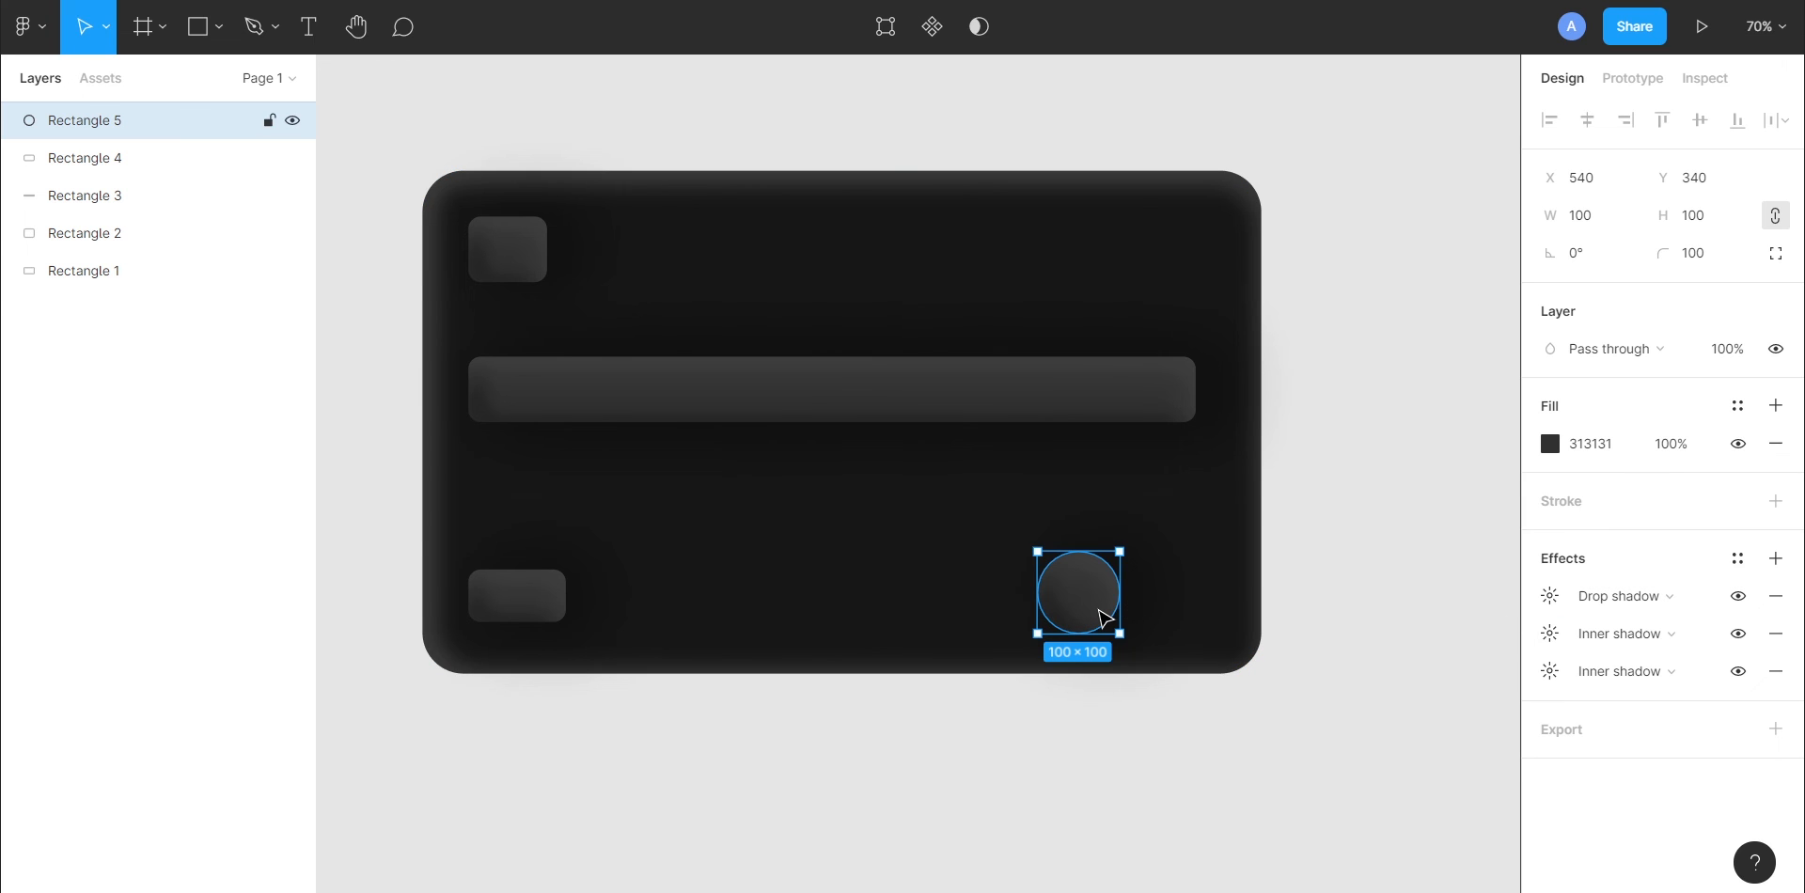
{"action": "key", "text": "ctrl+v"}
{"action": "left_click_drag", "start_coordinate": [1081, 600], "coordinate": [1154, 617]}
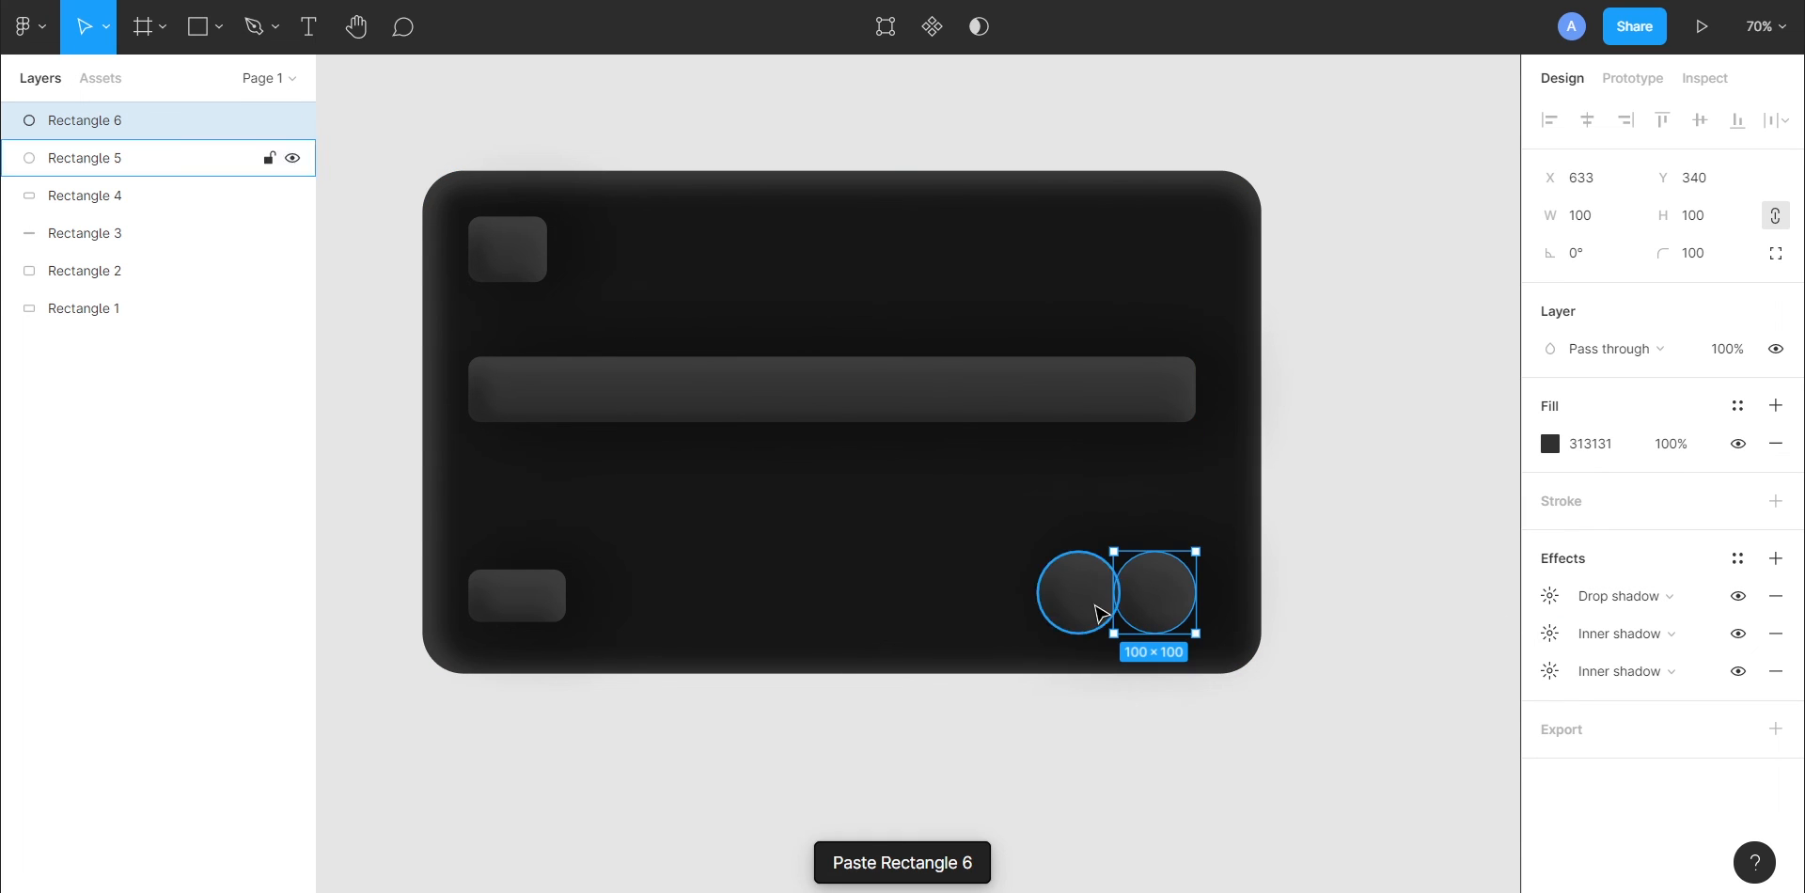
- Bring the original circle in front of its copy and move it to X 570 so the two circles overlap
{"action": "left_click", "coordinate": [1086, 609]}
{"action": "right_click", "coordinate": [1086, 610]}
{"action": "left_click", "coordinate": [1152, 429]}
{"action": "left_click", "coordinate": [1362, 664]}
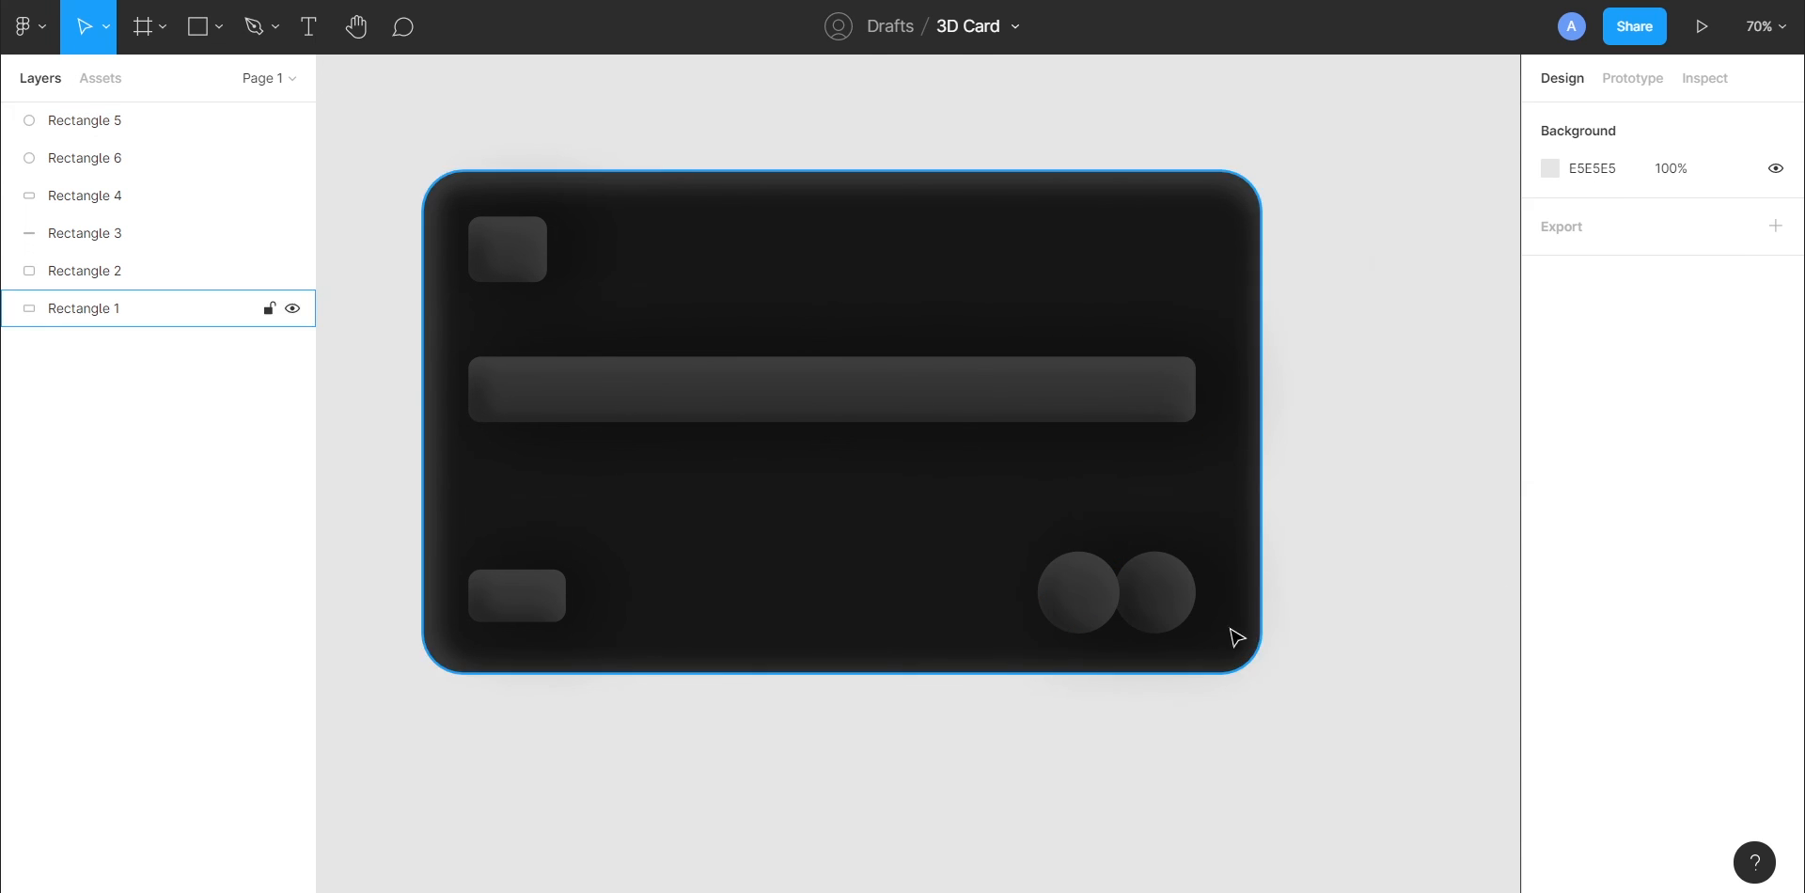
{"action": "left_click", "coordinate": [1089, 611]}
{"action": "left_click_drag", "start_coordinate": [1088, 611], "coordinate": [1113, 616]}
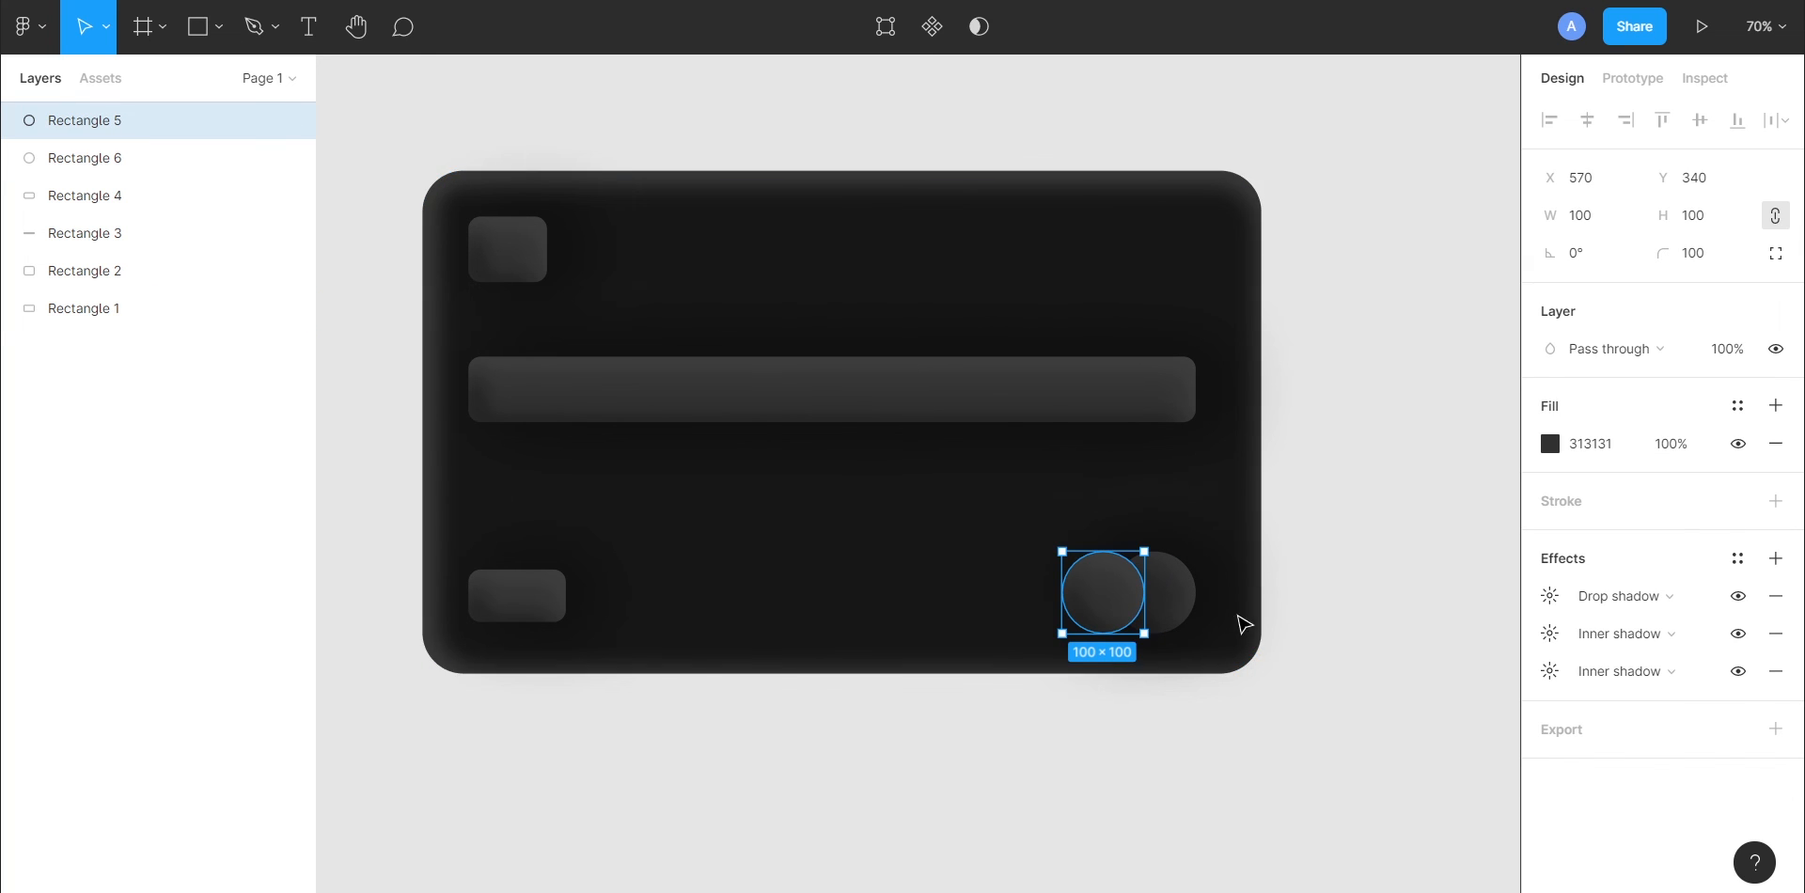
- Resize both overlapping circles together to 90 × 90 with their proportions locked
{"action": "left_click", "coordinate": [1180, 611], "text": "shift"}
{"action": "left_click", "coordinate": [1615, 222]}
{"action": "type", "text": "80"}
{"action": "key", "text": "Return"}
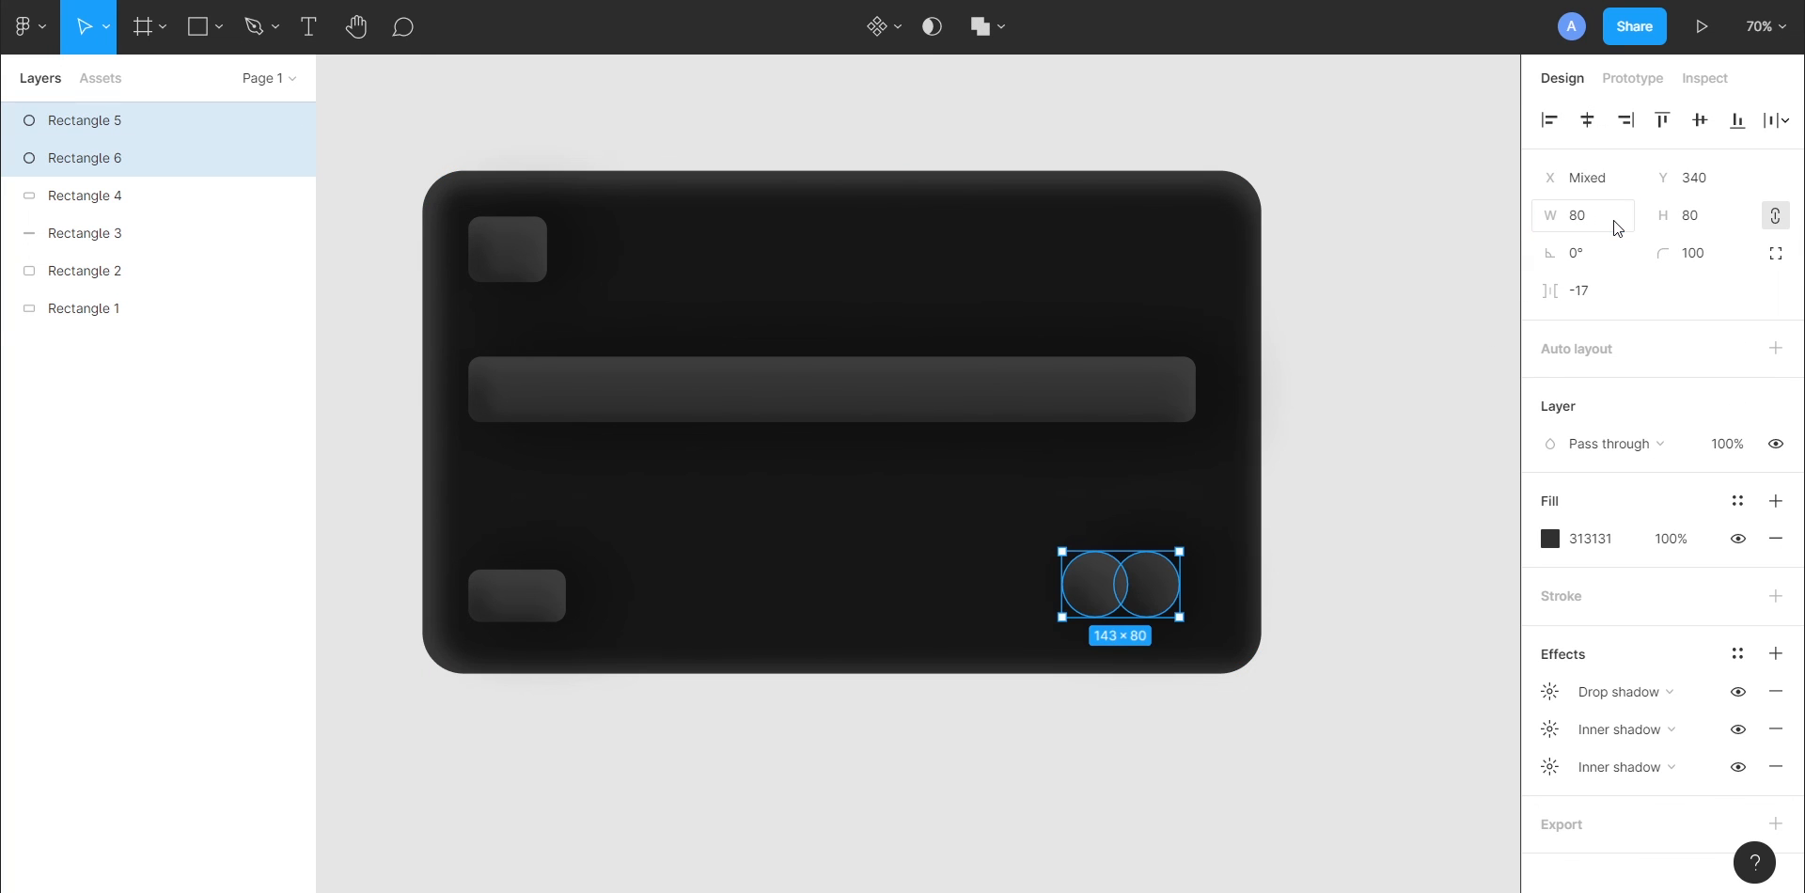
{"action": "left_click", "coordinate": [1617, 229]}
{"action": "key", "text": "Return"}
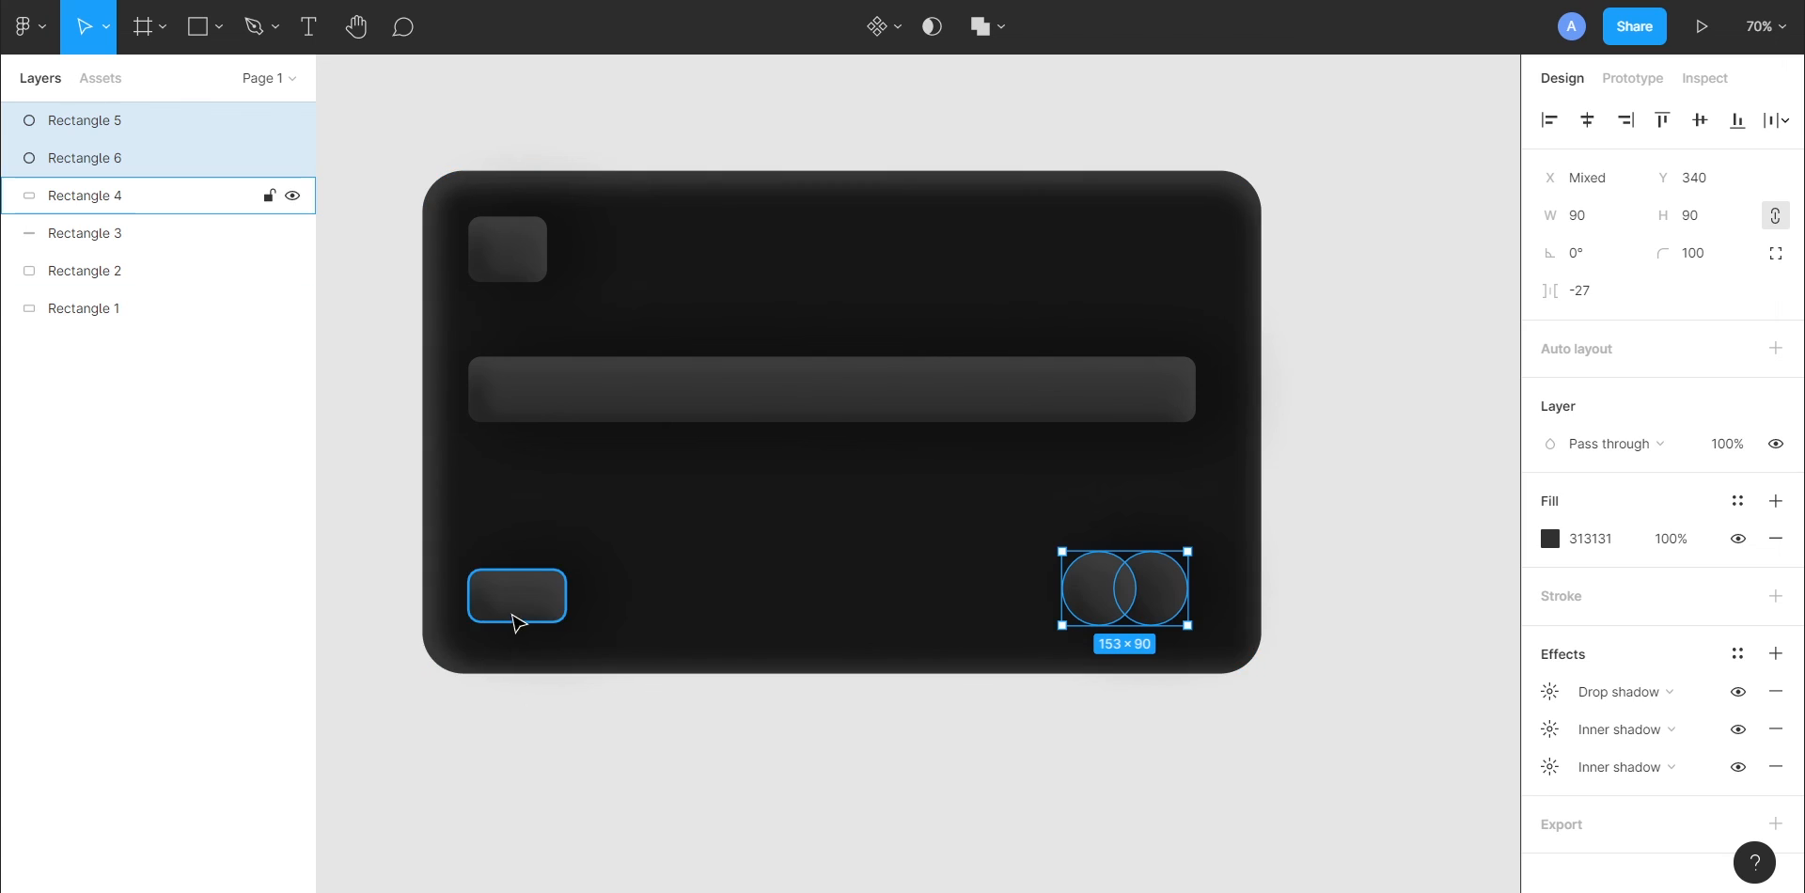
- Move both circles up to Y 335 and right until their outer edge lines up with the long bar's right end
{"action": "left_click", "coordinate": [516, 611]}
{"action": "left_click", "coordinate": [1083, 599]}
{"action": "left_click", "coordinate": [513, 611]}
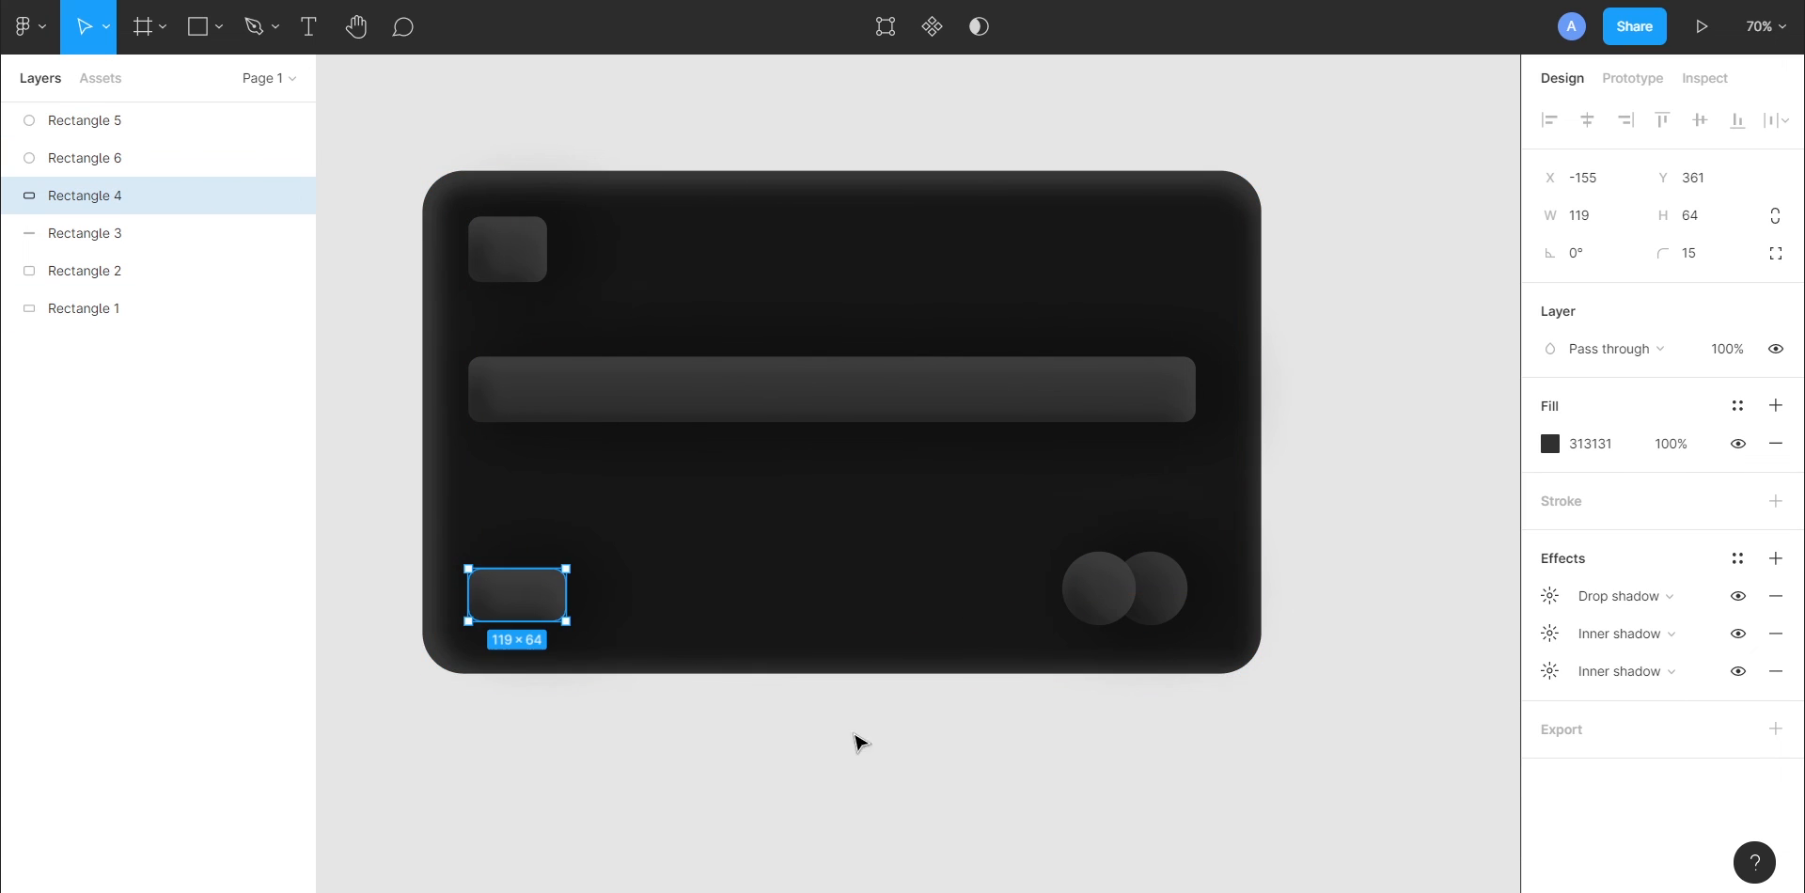
{"action": "left_click", "coordinate": [1098, 600]}
{"action": "left_click", "coordinate": [1148, 600], "text": "shift"}
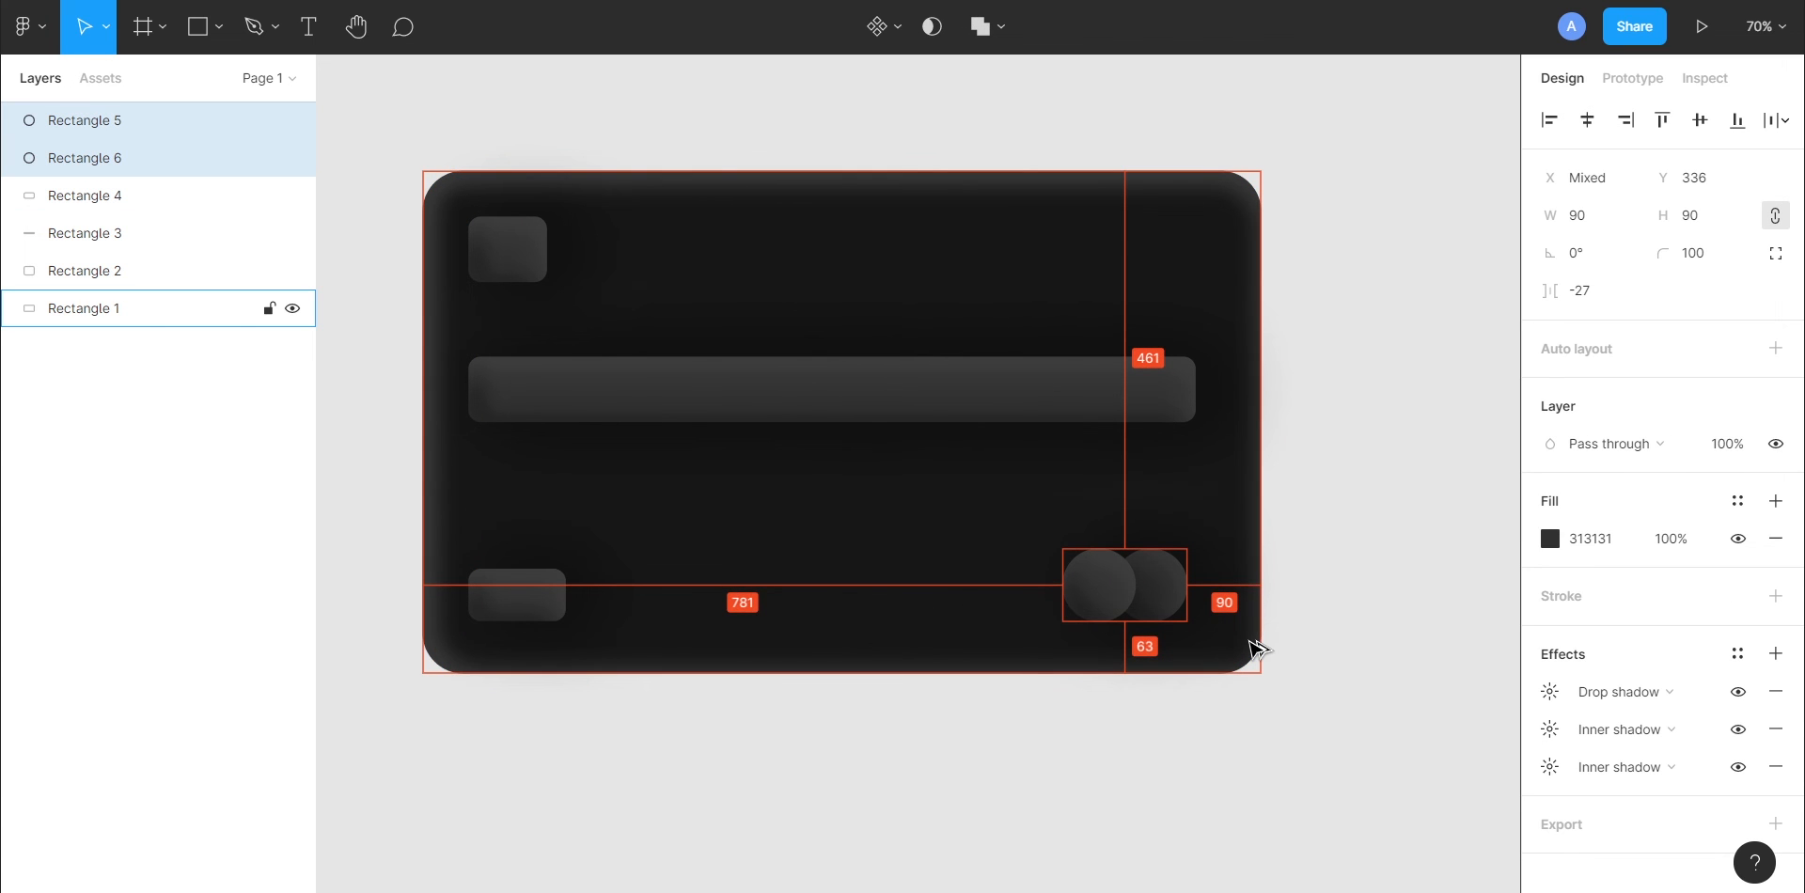
{"action": "key", "text": "Up"}
{"action": "key", "text": "alt"}
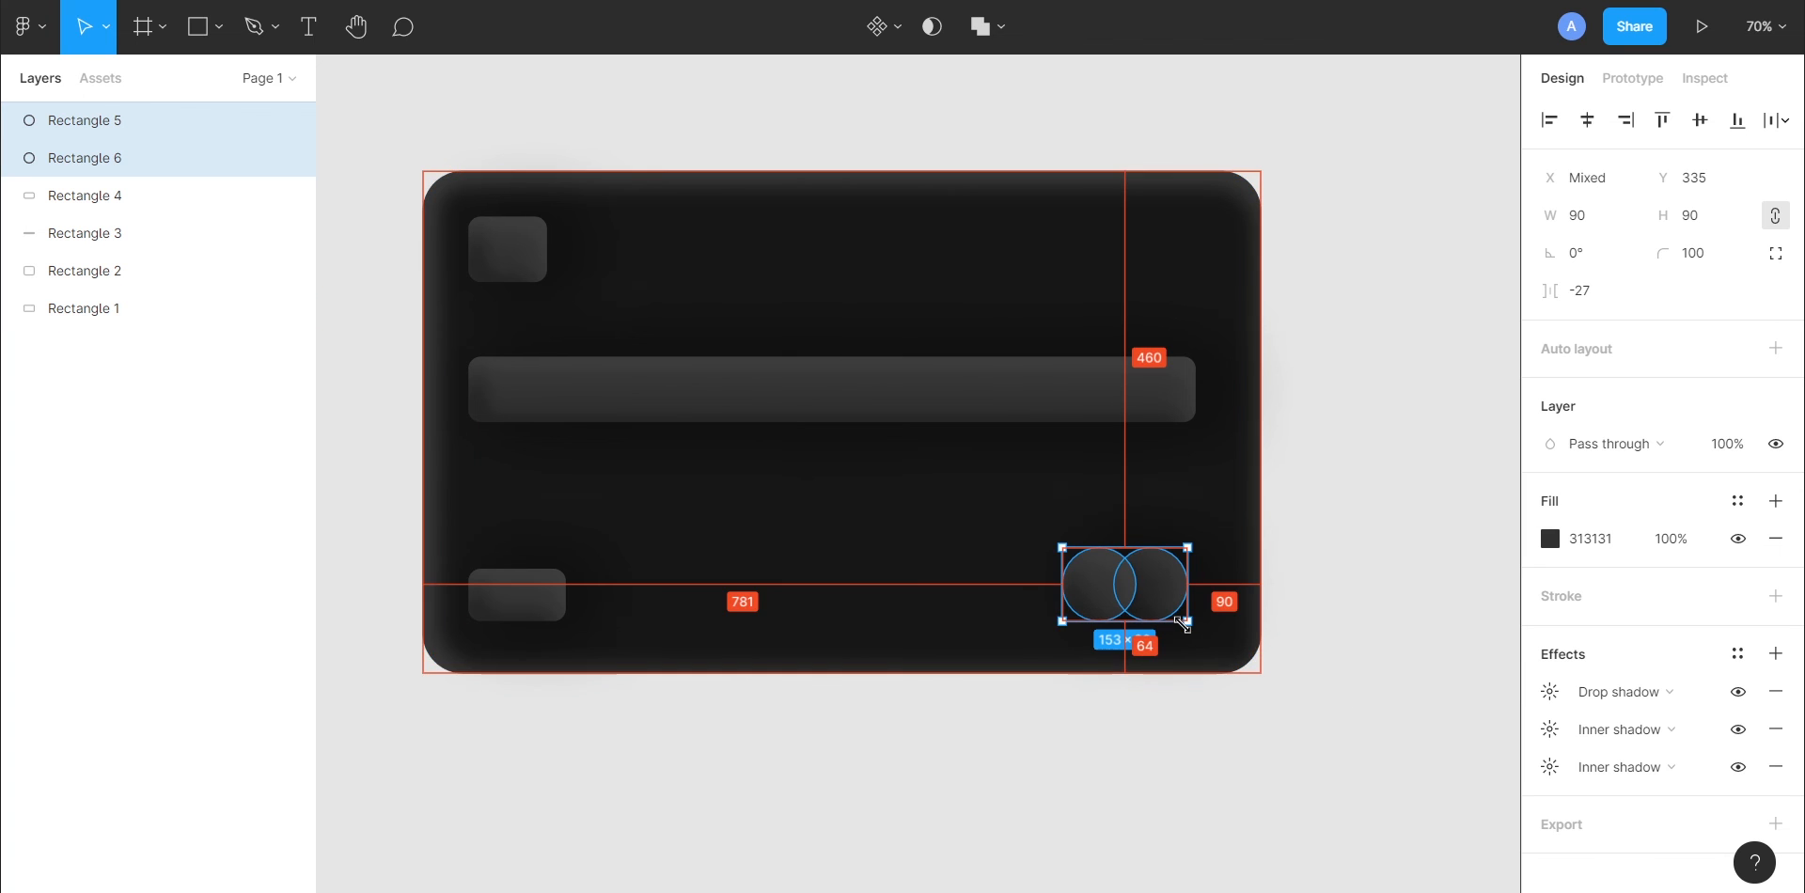
{"action": "key", "text": "alt+shift+Right"}
{"action": "left_click", "coordinate": [1334, 643]}
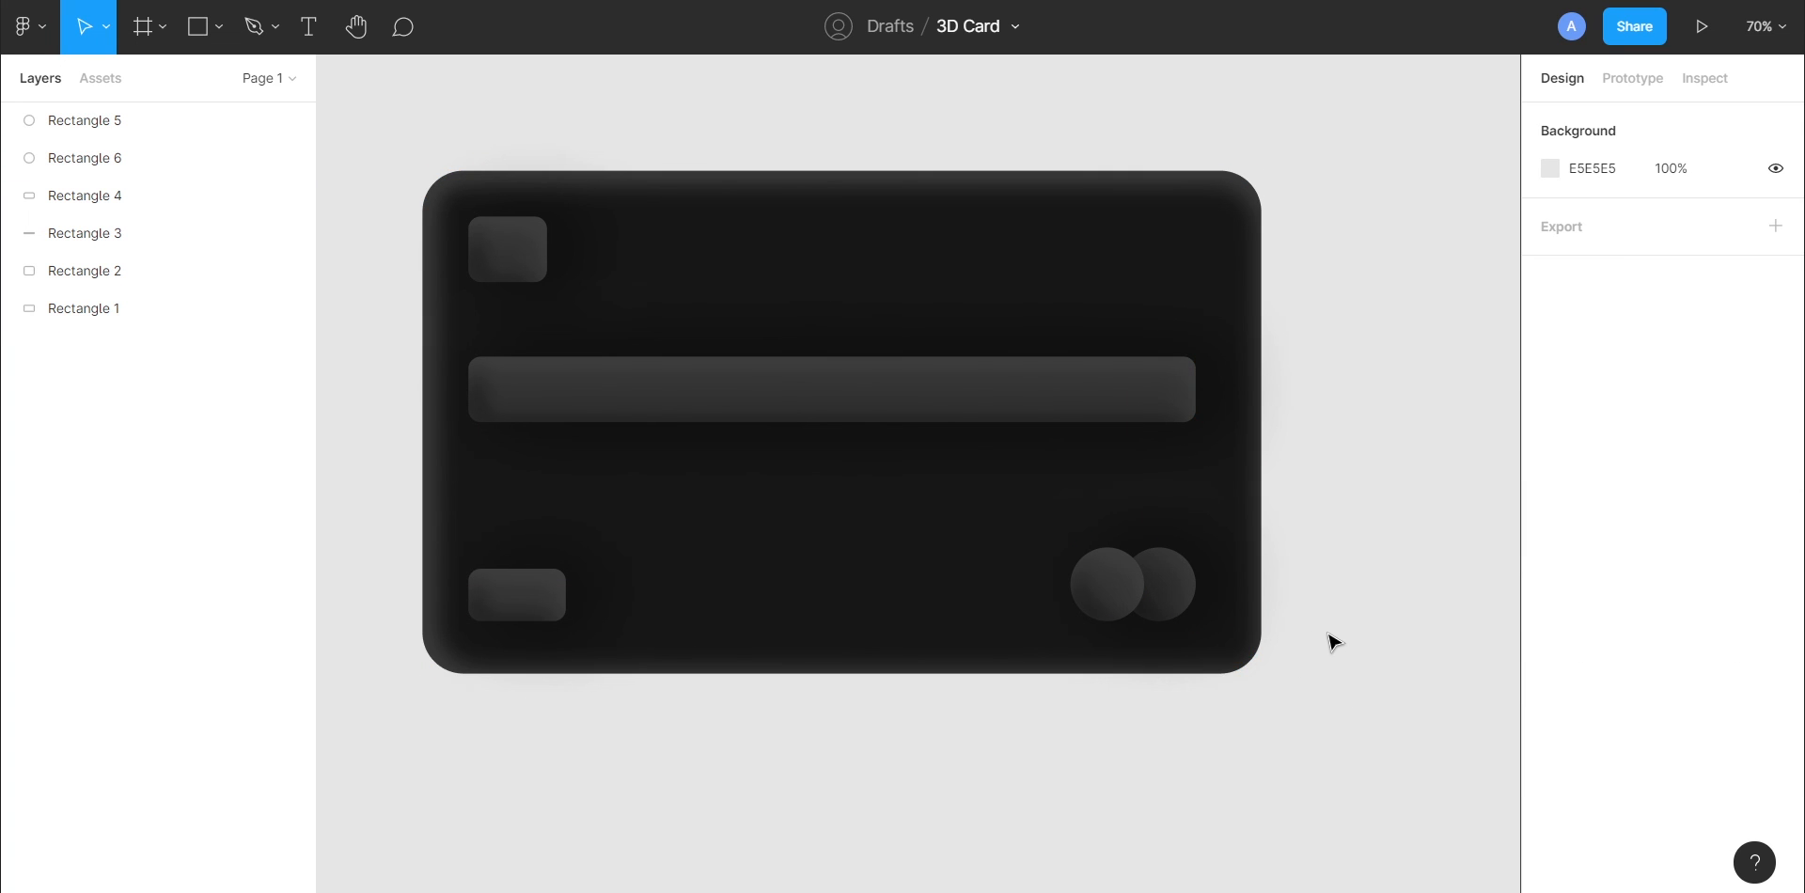
{"action": "left_click", "coordinate": [1159, 584]}
{"action": "left_click", "coordinate": [1445, 596]}
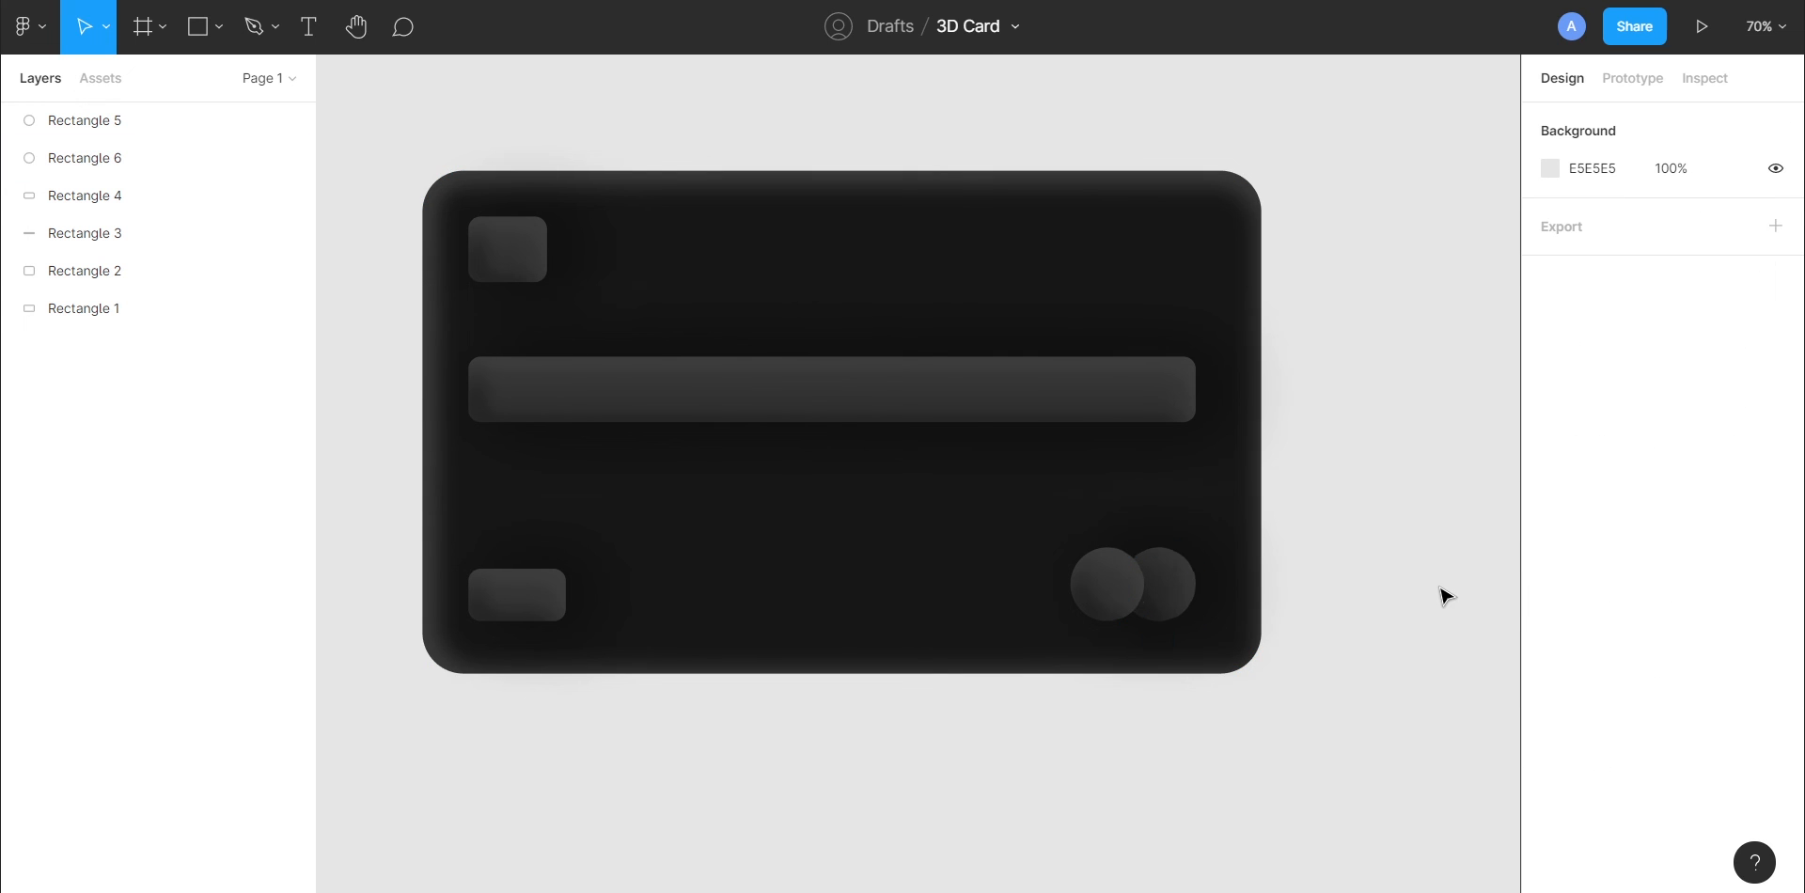